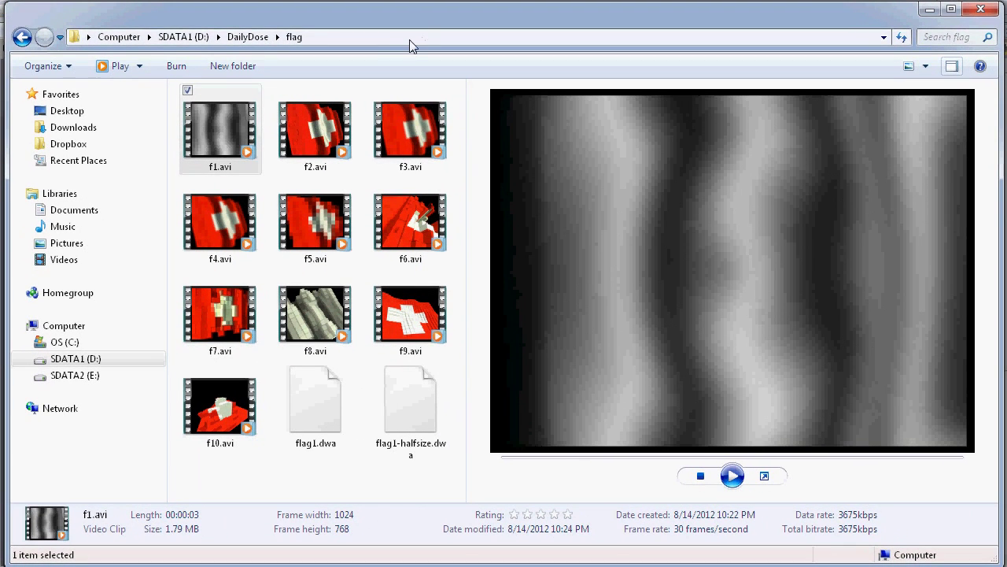
Select f2.avi and play its waving Swiss flag clip twice in the preview pane.
left_click(317, 138)
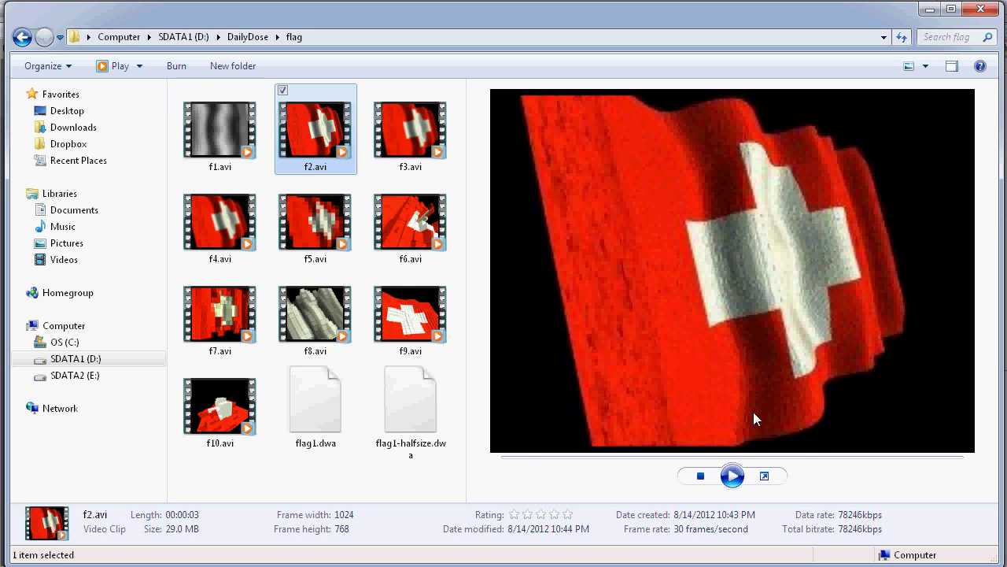
left_click(733, 472)
left_click(732, 480)
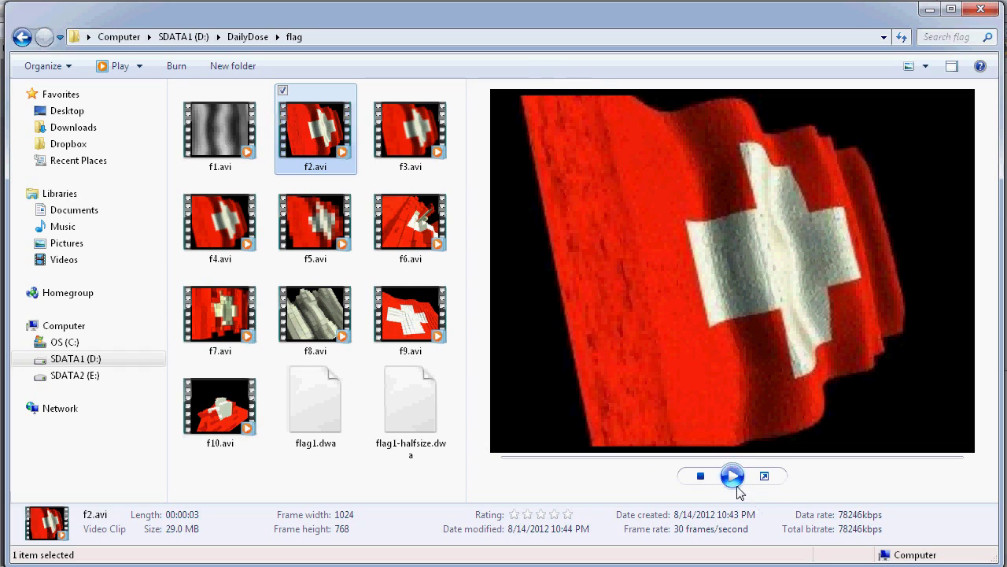
Play previews of the f3.avi, f4.avi and f5.avi flag clips.
left_click(401, 126)
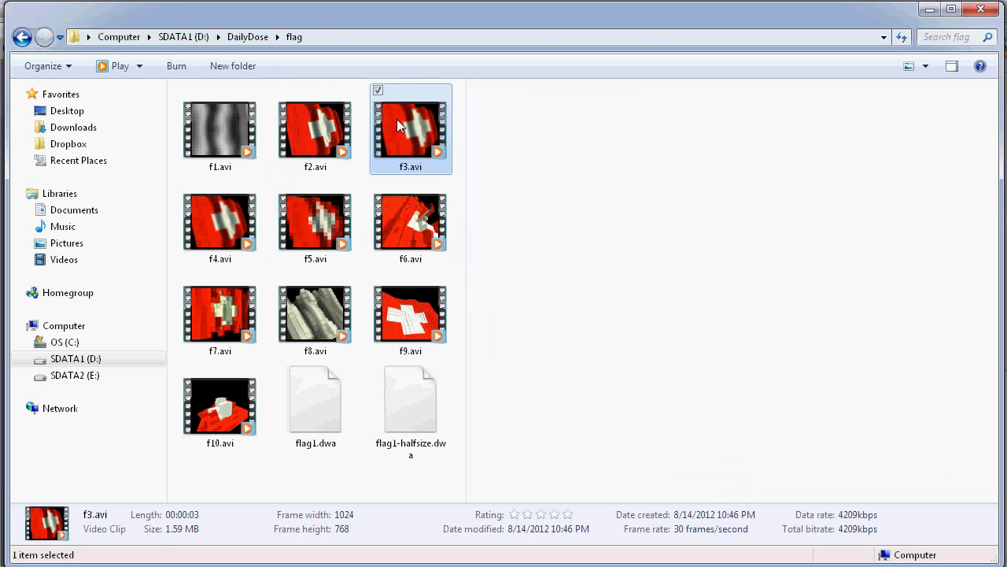
left_click(732, 477)
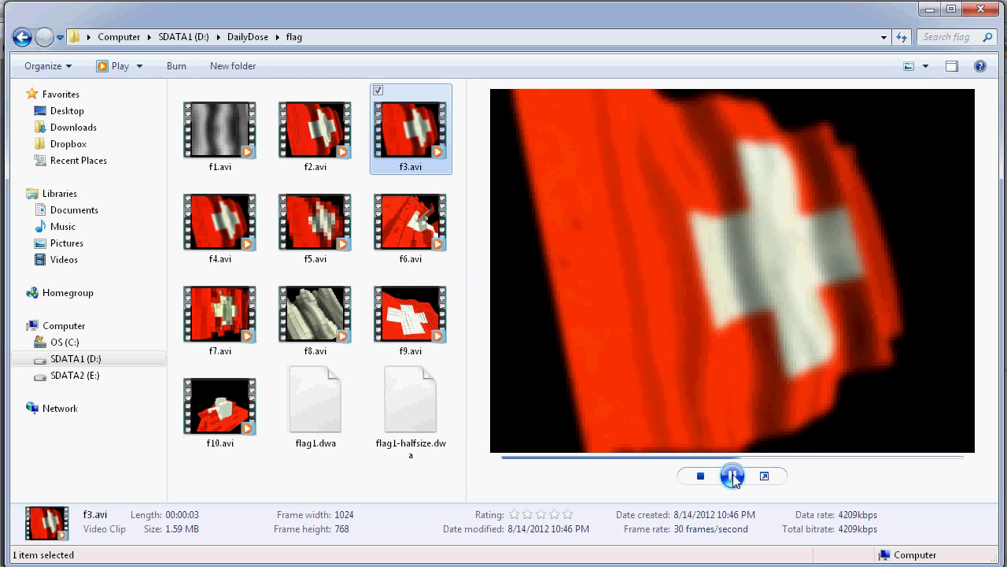
left_click(732, 476)
left_click(217, 225)
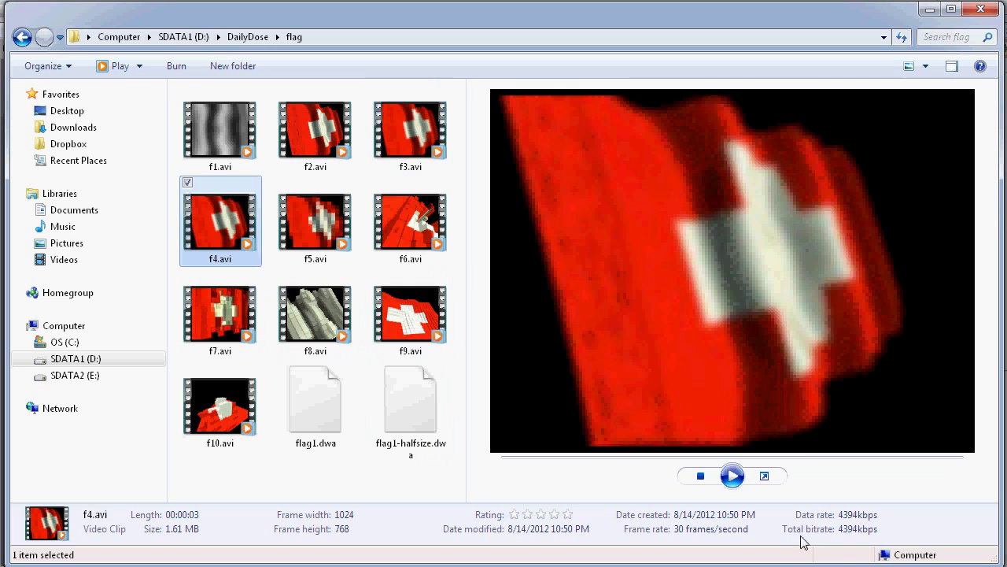
left_click(730, 488)
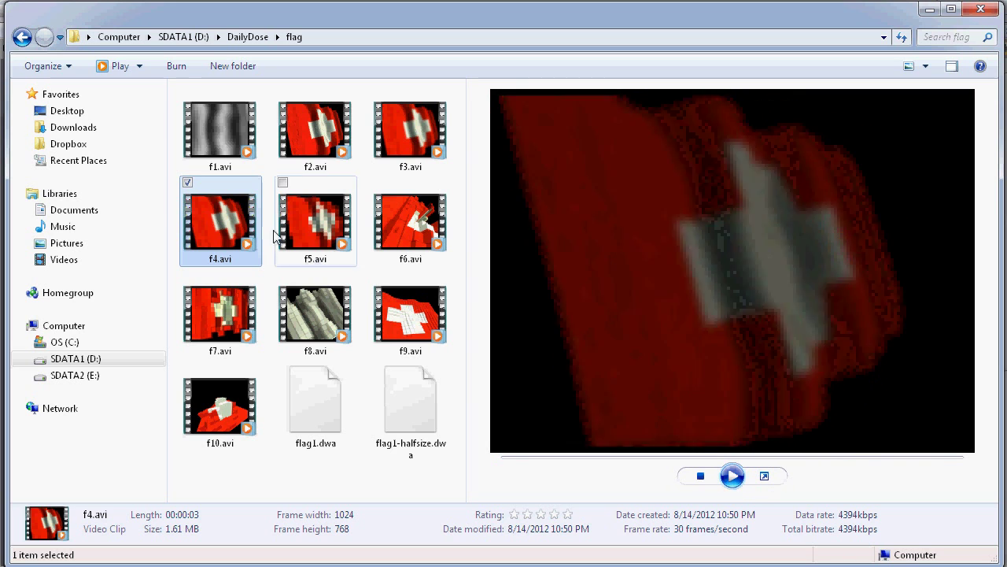
left_click(319, 217)
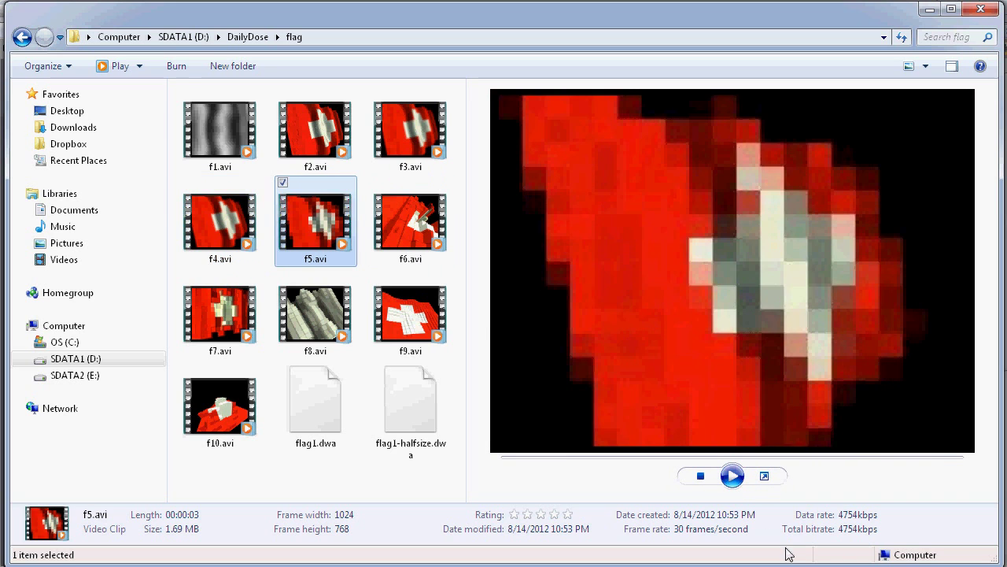
left_click(732, 480)
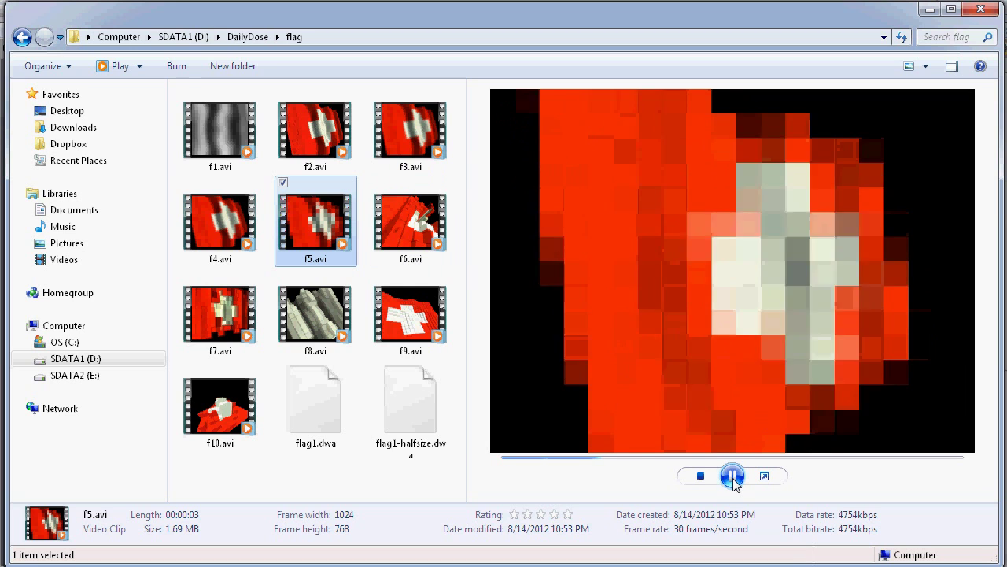
Play the f6.avi and f7.avi clips, replay f2.avi, then select f1.avi.
left_click(442, 244)
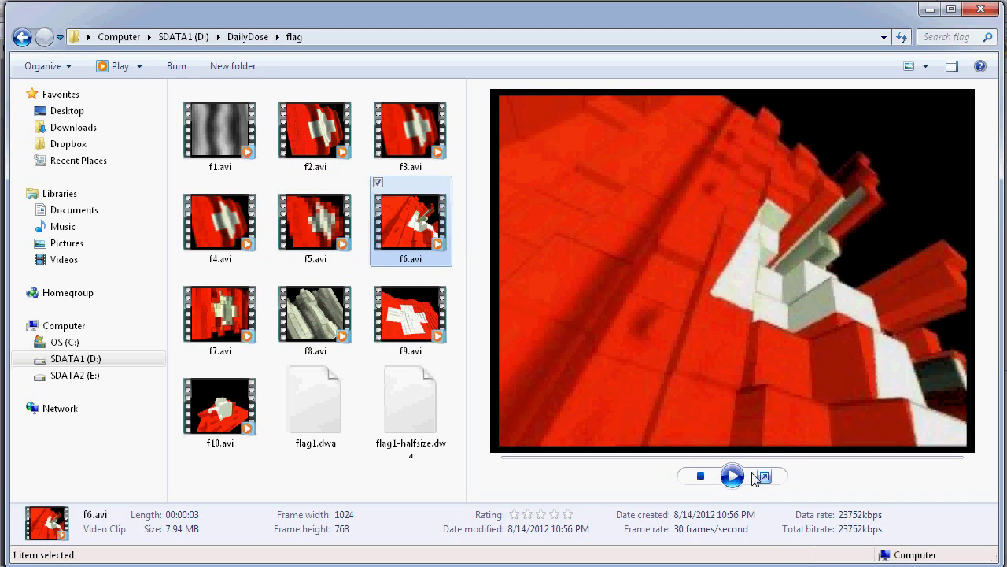
left_click(732, 477)
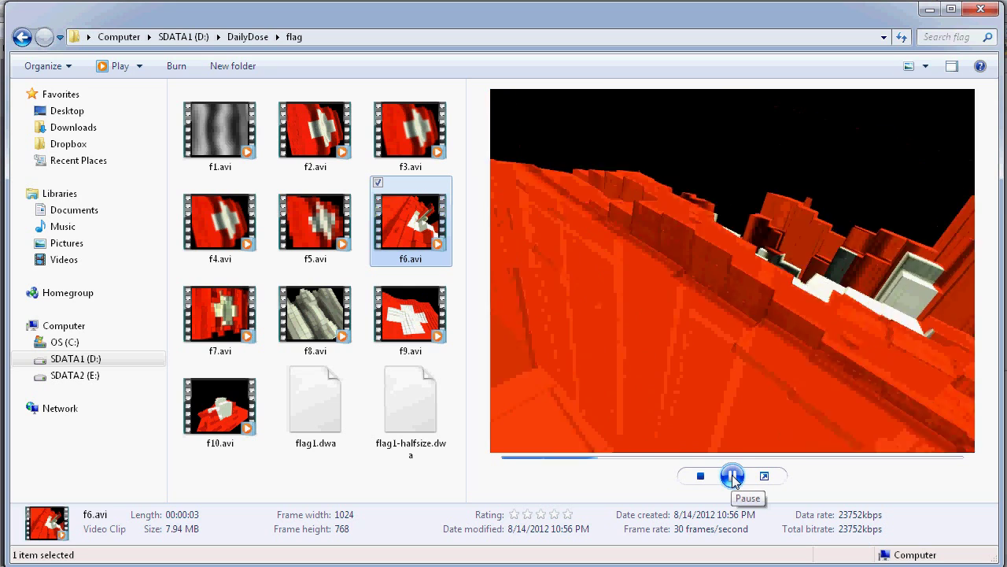
left_click(732, 477)
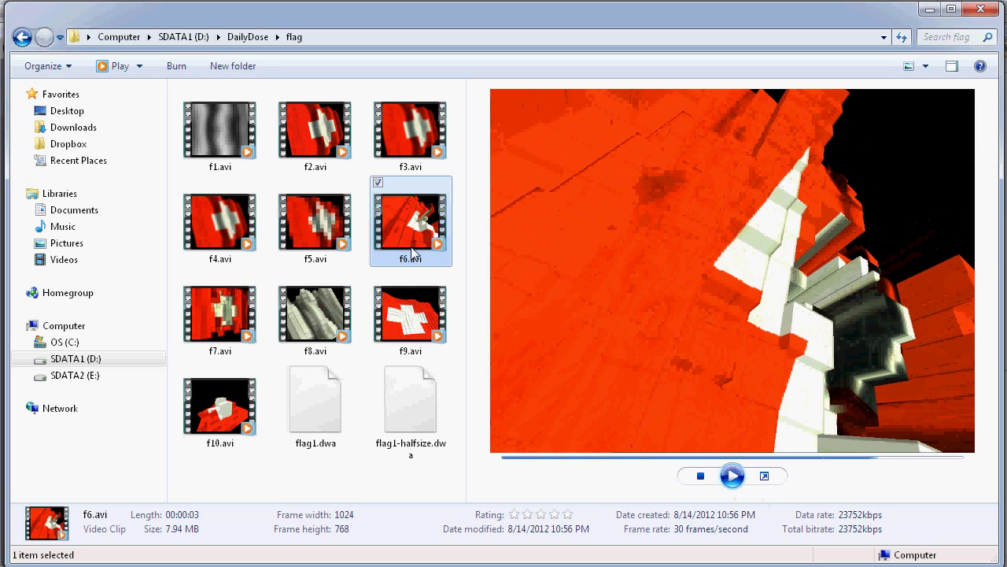
left_click(224, 330)
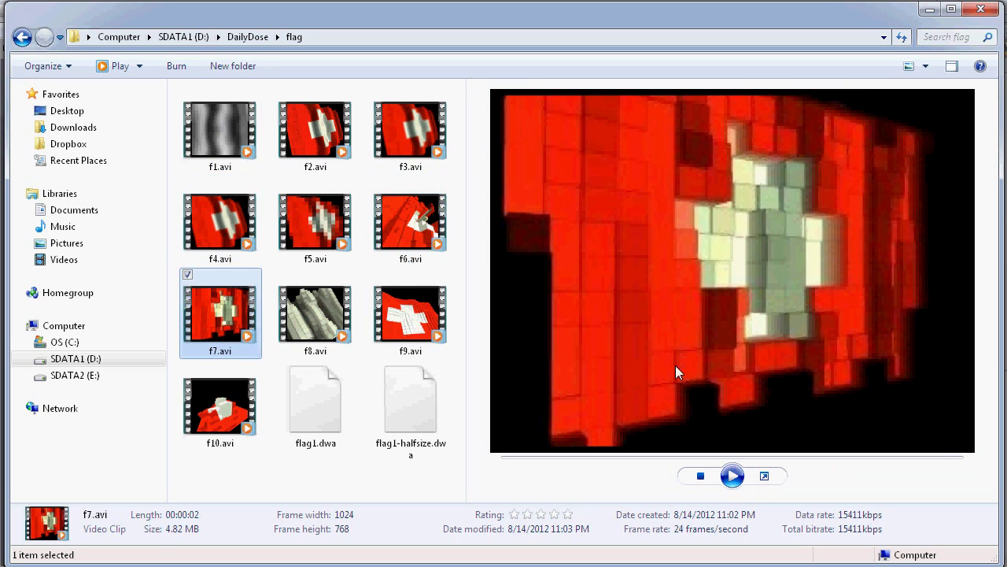
left_click(732, 476)
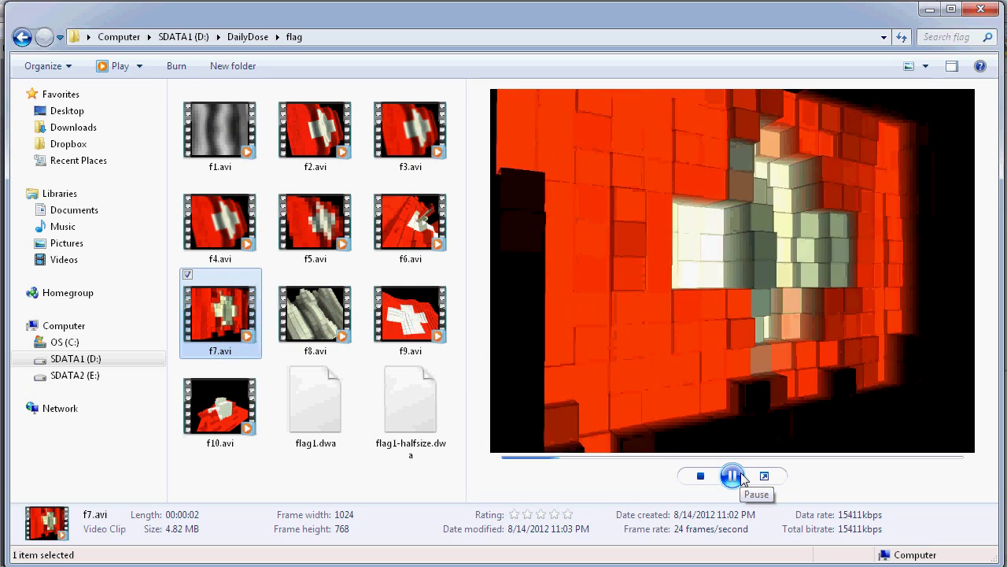
left_click(742, 477)
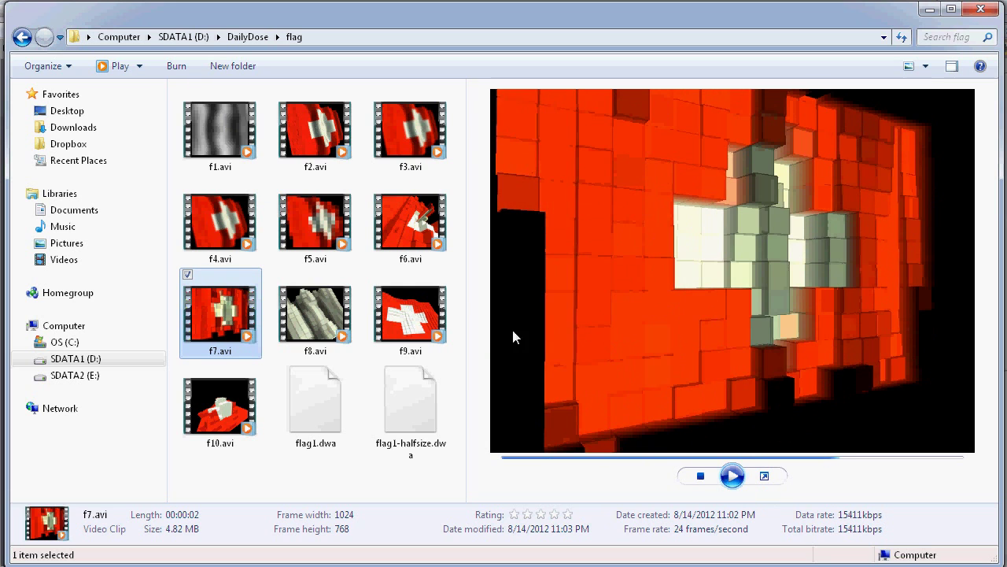
left_click(329, 161)
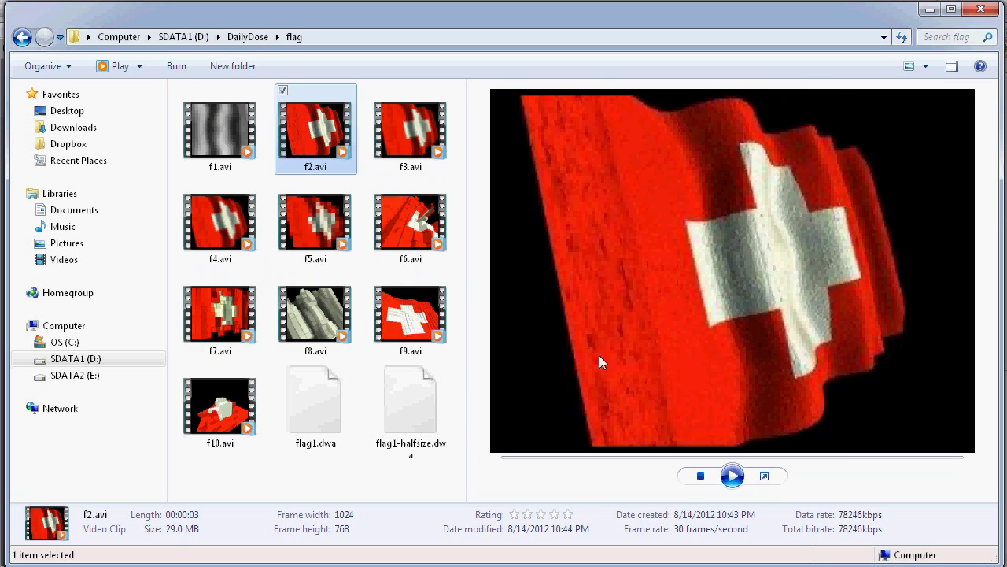
left_click(734, 476)
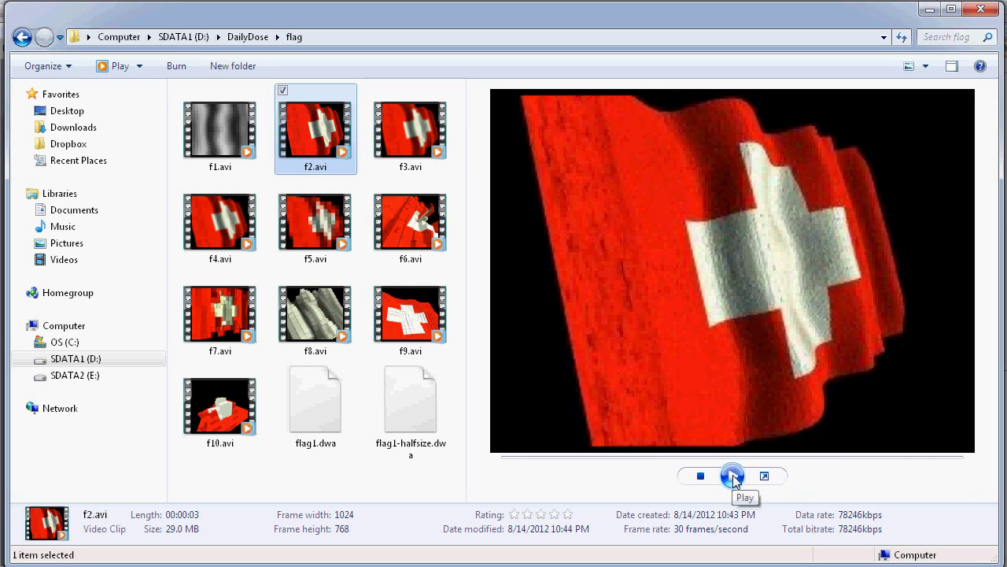
left_click(234, 138)
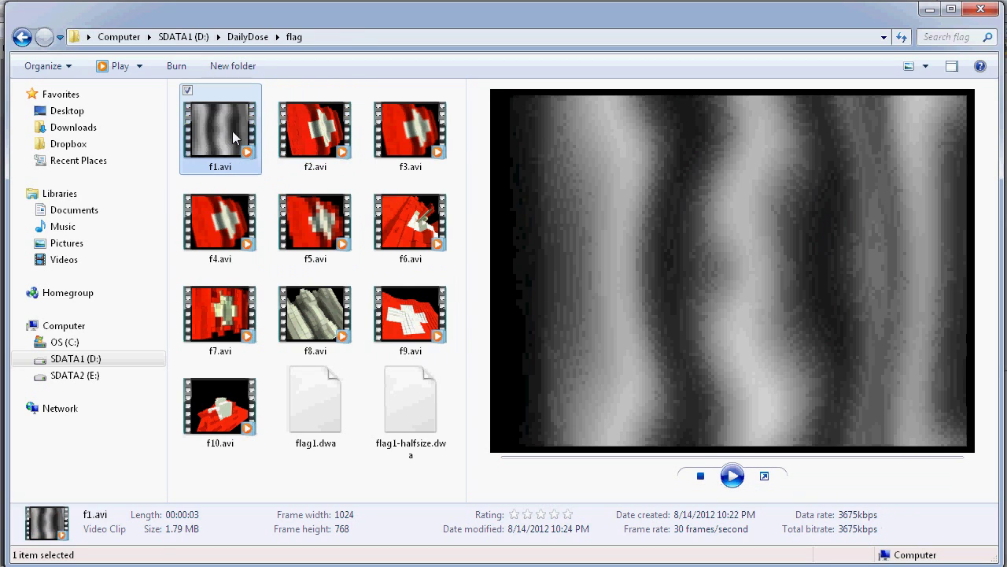
Play the f1.avi texture clip, then the f8.avi and f9.avi clips.
left_click(738, 477)
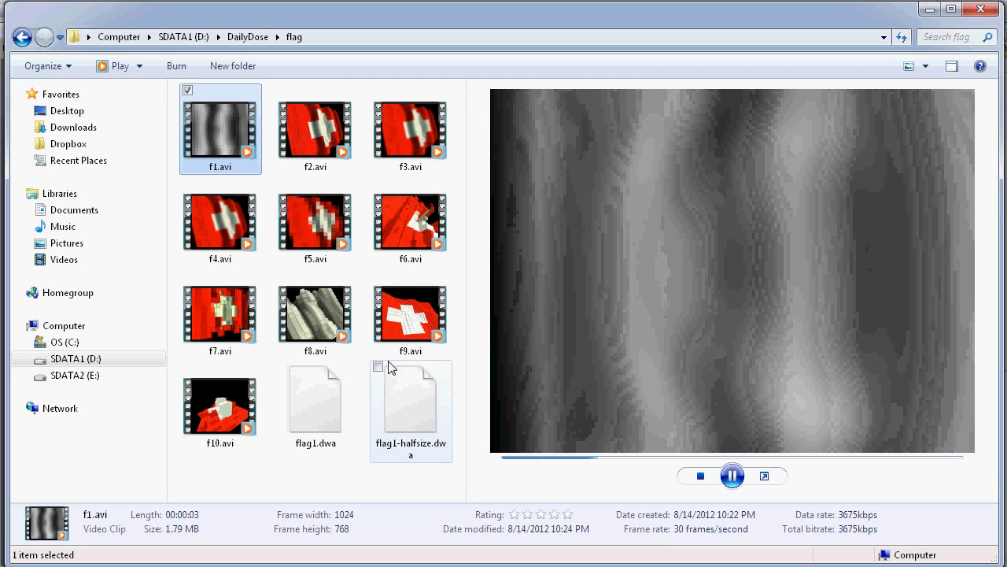
left_click(315, 315)
left_click(738, 477)
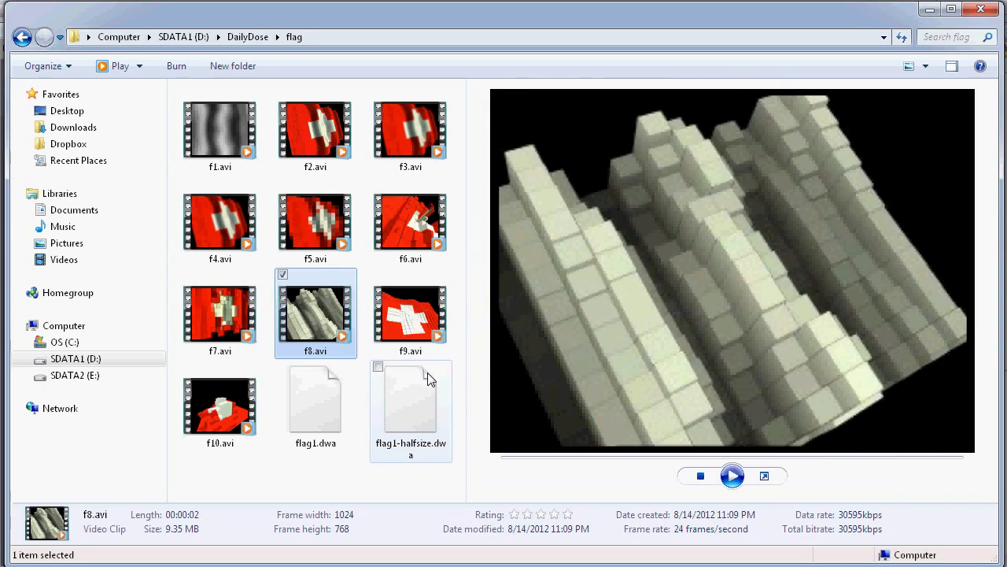
left_click(410, 315)
left_click(730, 477)
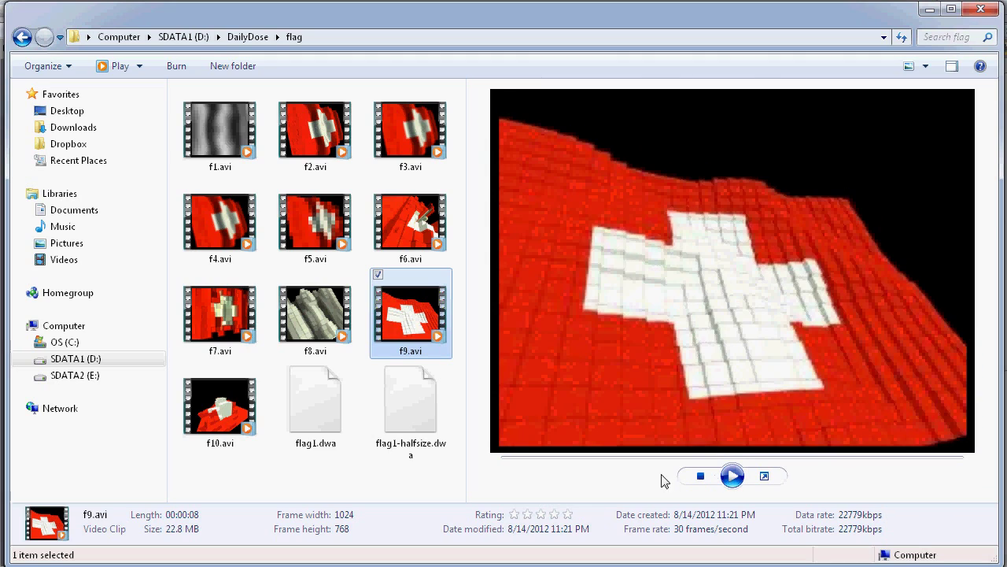
Play f10.avi, then reselect f8.avi and the grey f1.avi texture clip.
left_click(223, 413)
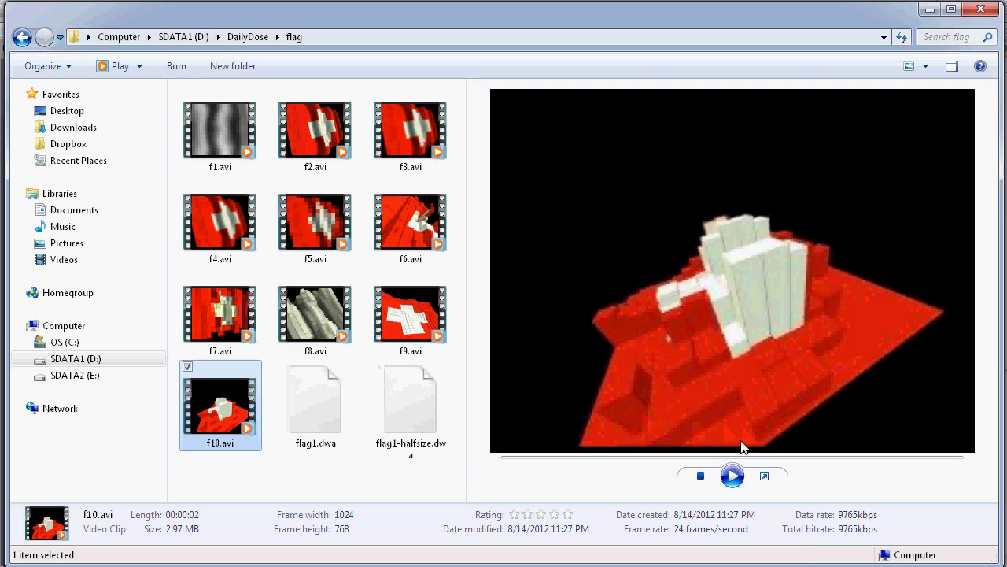
left_click(743, 472)
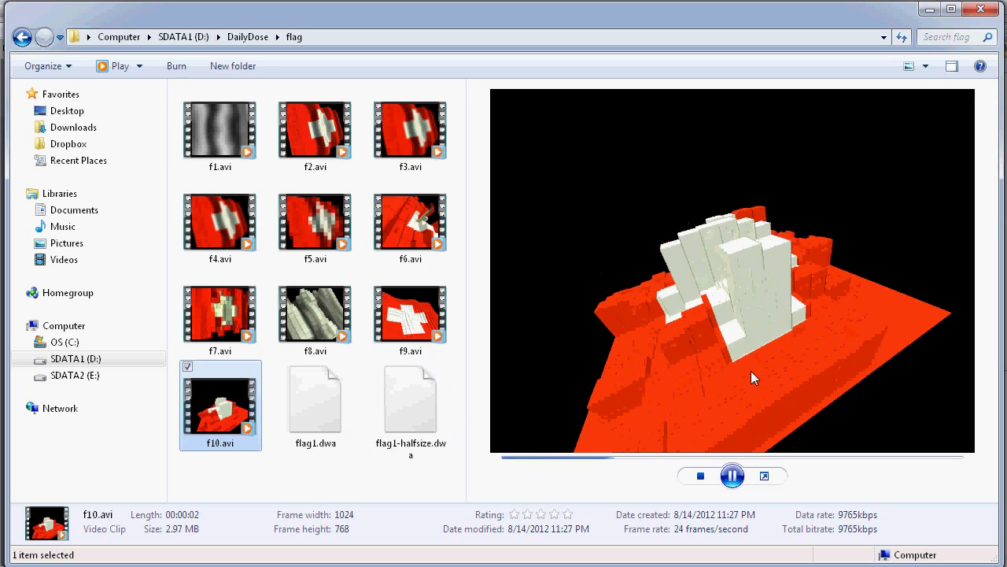
left_click(325, 311)
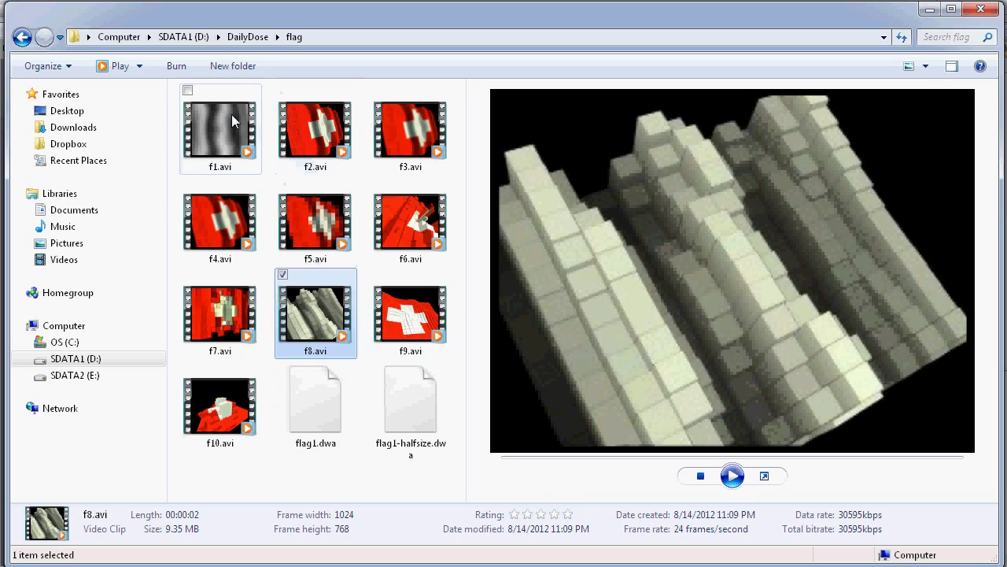
left_click(221, 129)
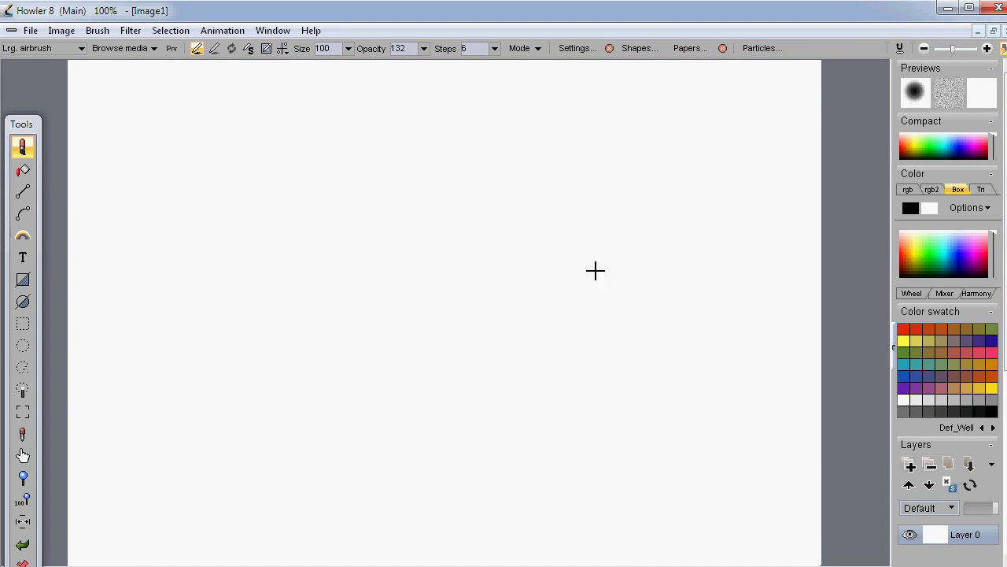
Zoom out, move the Tools palette aside, and pick the filled Rectangle tool in dark grey.
scroll(595, 270, "down", 3)
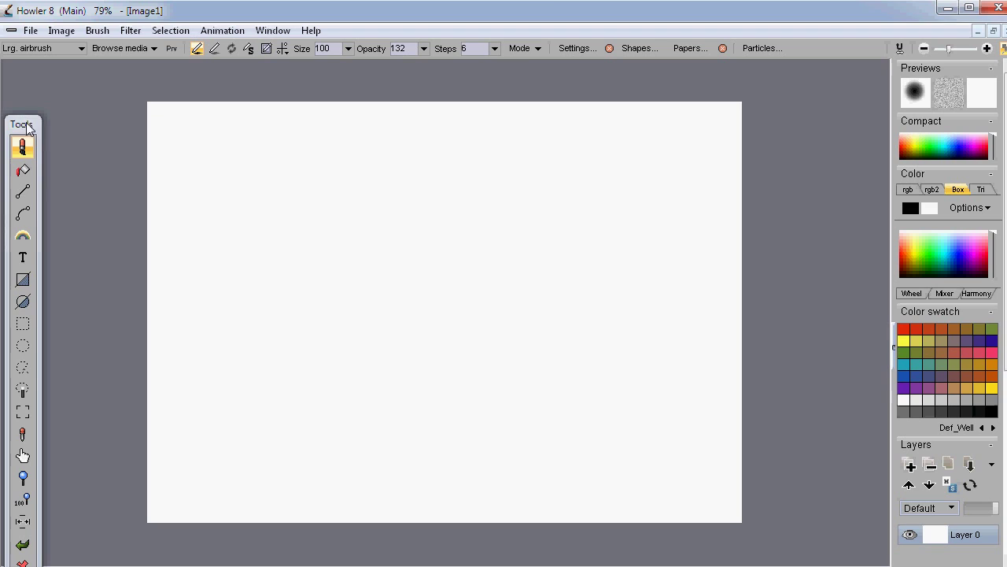
left_click_drag(26, 128, 38, 87)
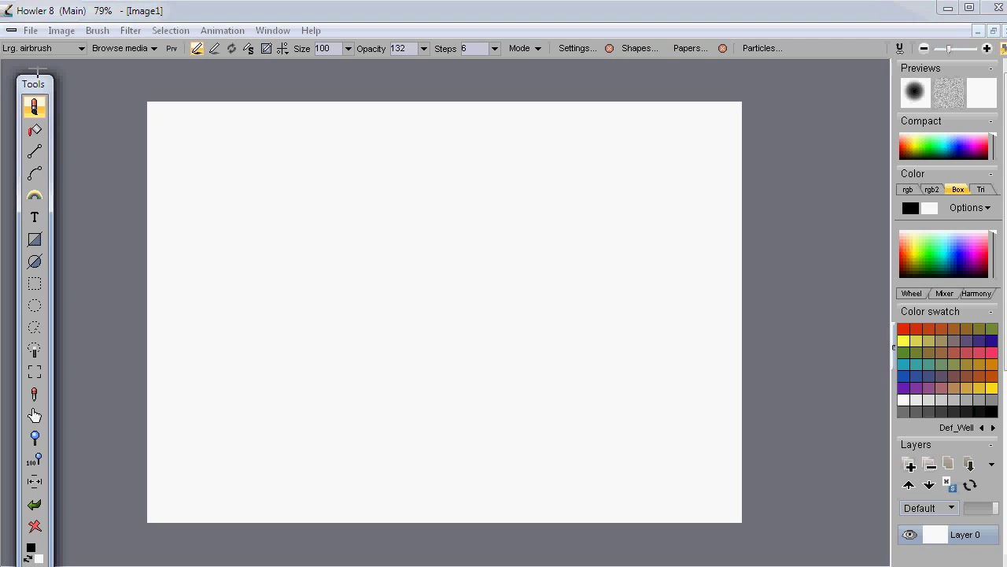
left_click(35, 241)
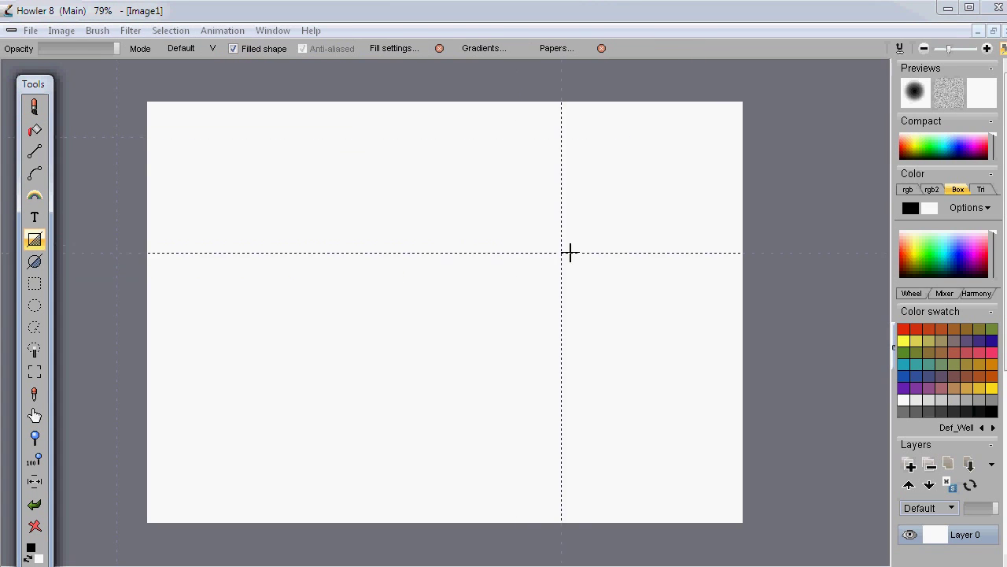
left_click(953, 411)
Draw six full-height dark grey stripes of varying widths across the canvas.
left_click_drag(144, 100, 229, 551)
left_click_drag(280, 86, 338, 520)
left_click_drag(400, 88, 515, 535)
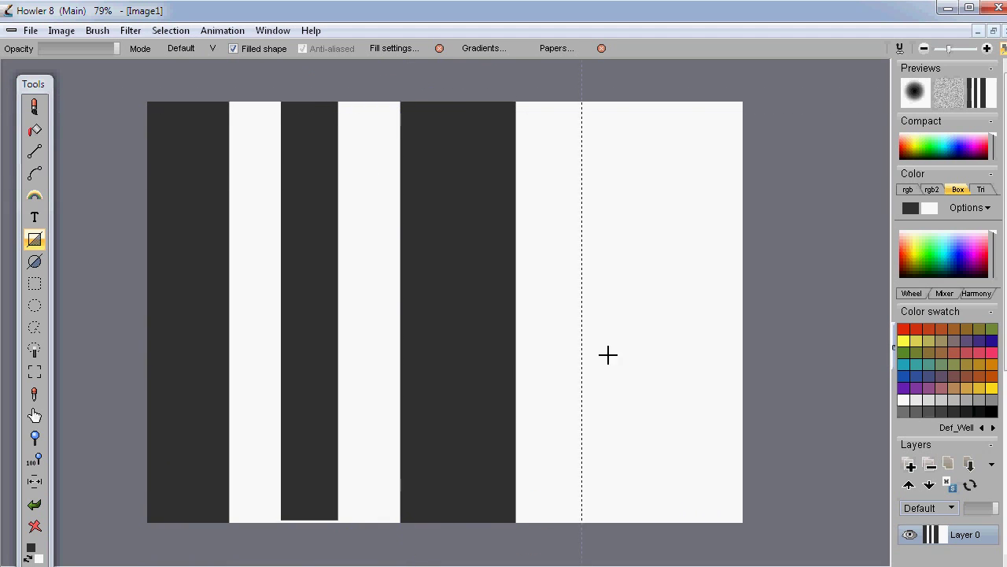
left_click_drag(549, 88, 601, 528)
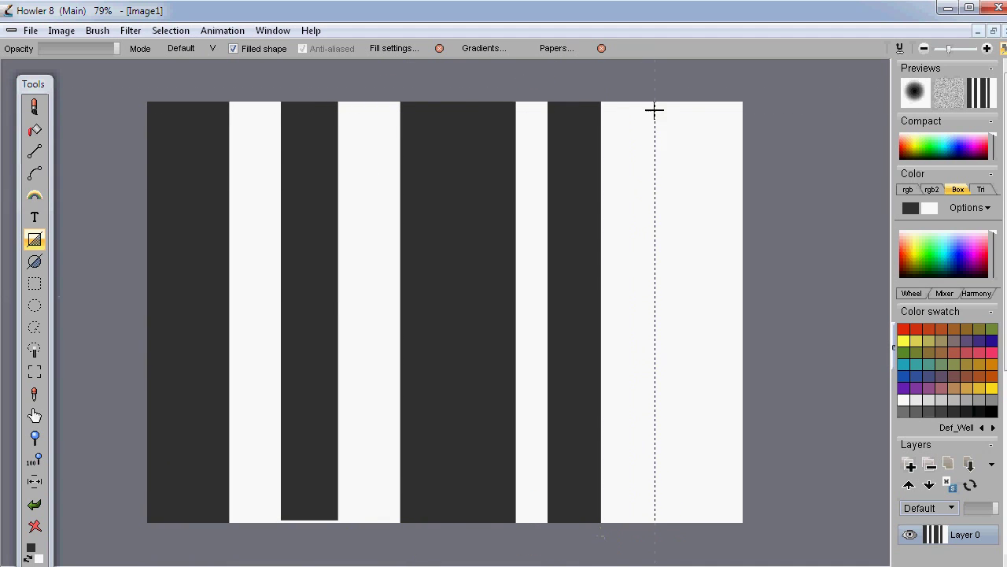
left_click_drag(654, 110, 694, 526)
left_click_drag(724, 88, 756, 536)
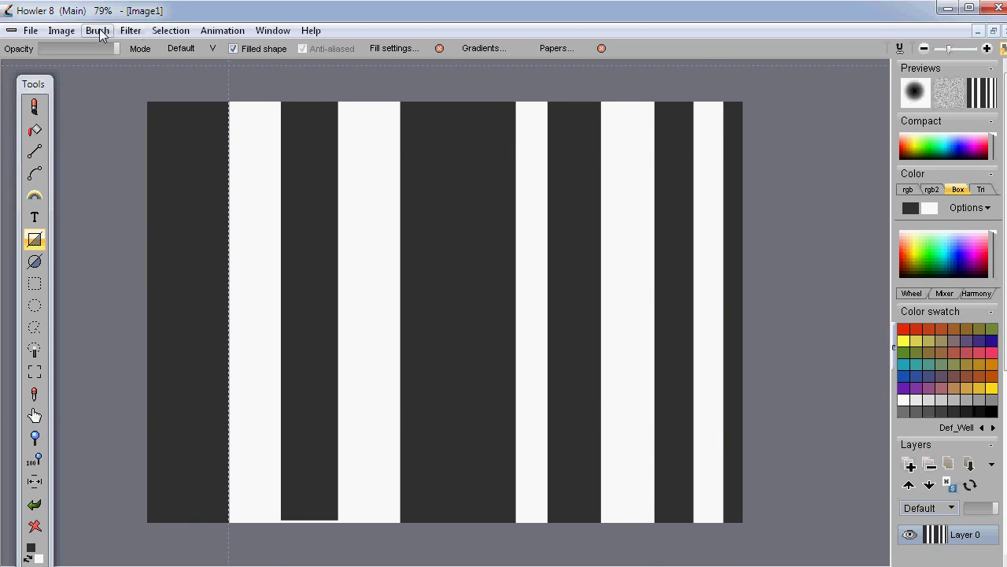
Apply a Gaussian blur with the level slider pushed far right to the stripes.
left_click(130, 30)
mouse_move(122, 108)
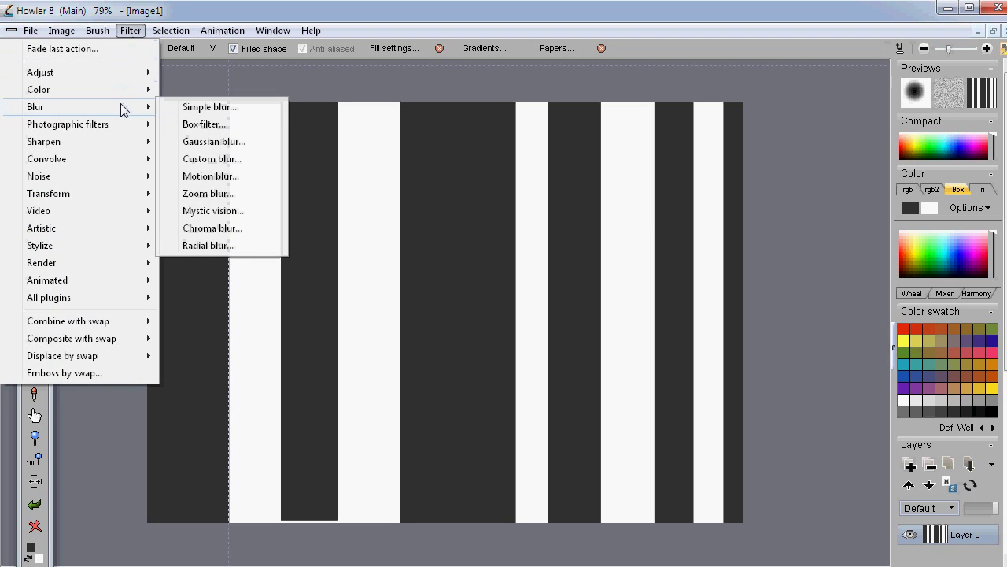
left_click(215, 142)
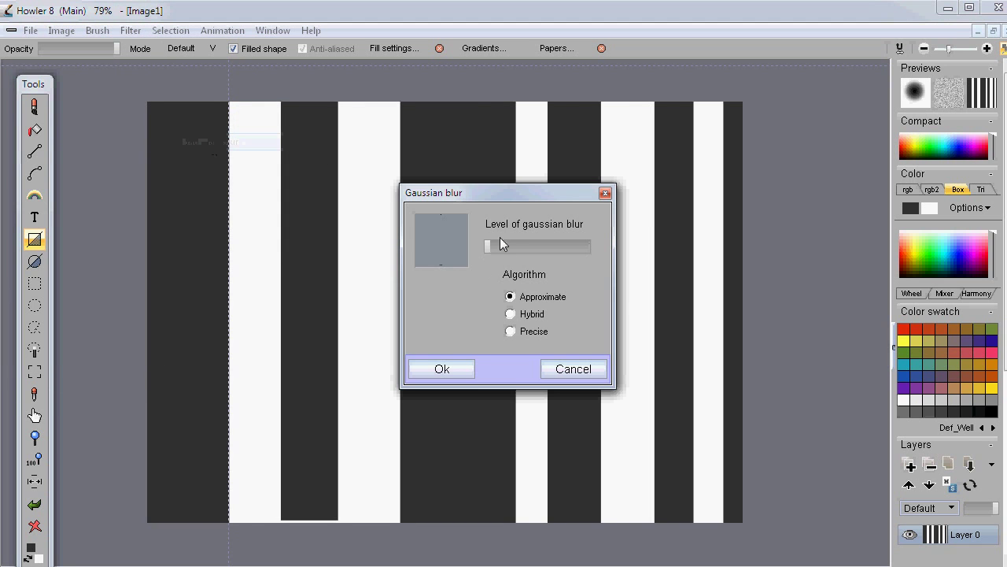
left_click_drag(491, 247, 573, 249)
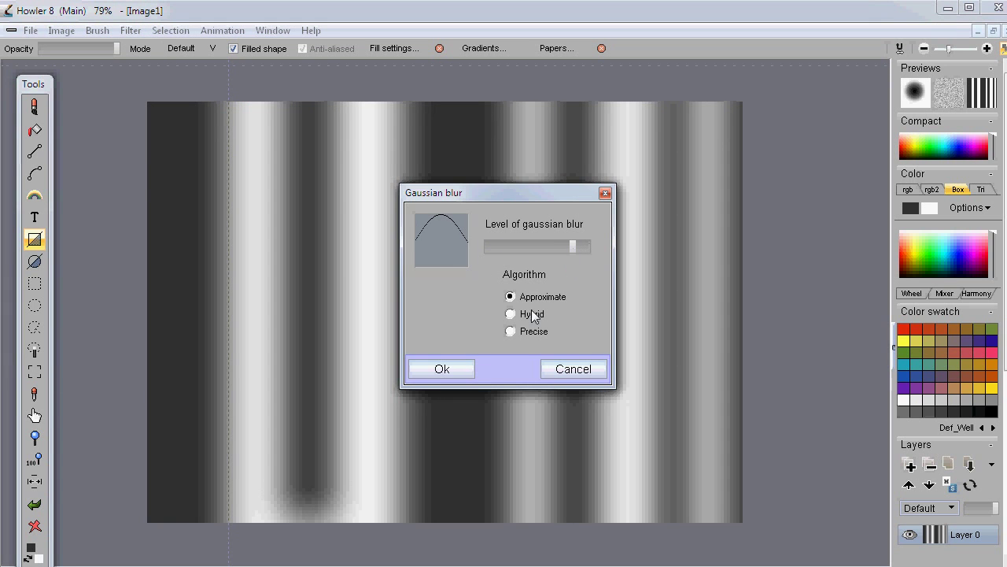
left_click(462, 371)
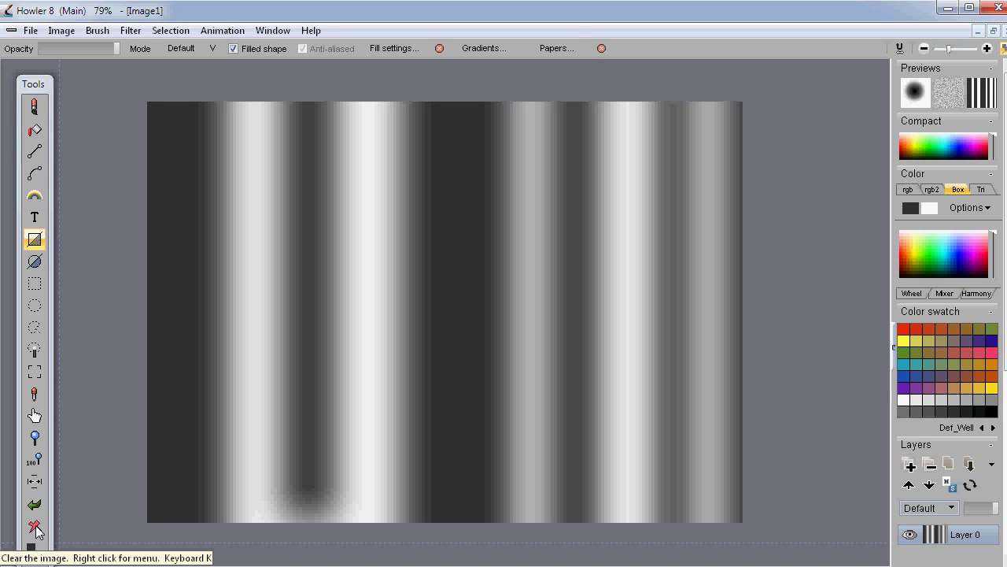
Load the flag1.dwa animation and play then stop its 66 waving frames.
left_click(222, 29)
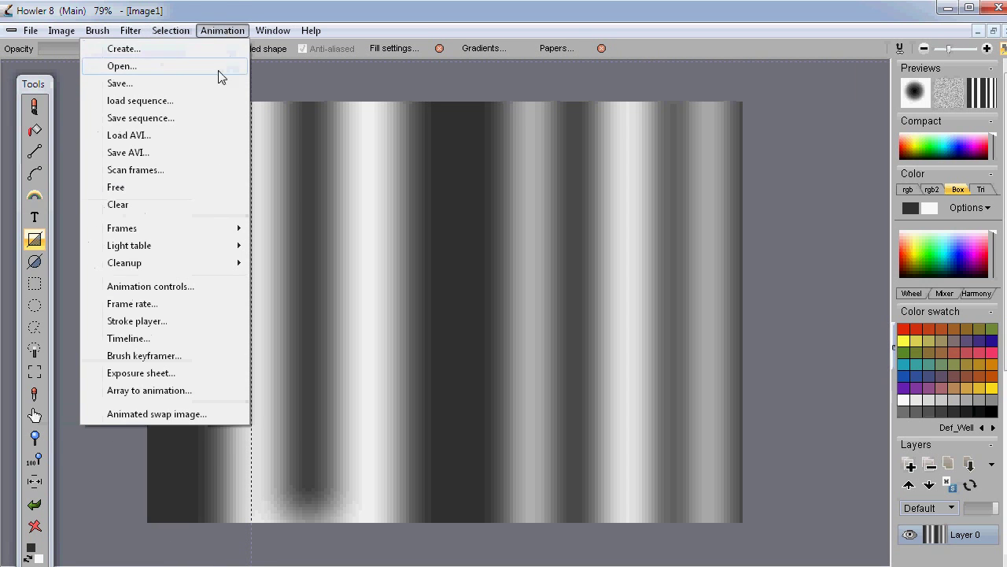
left_click(174, 66)
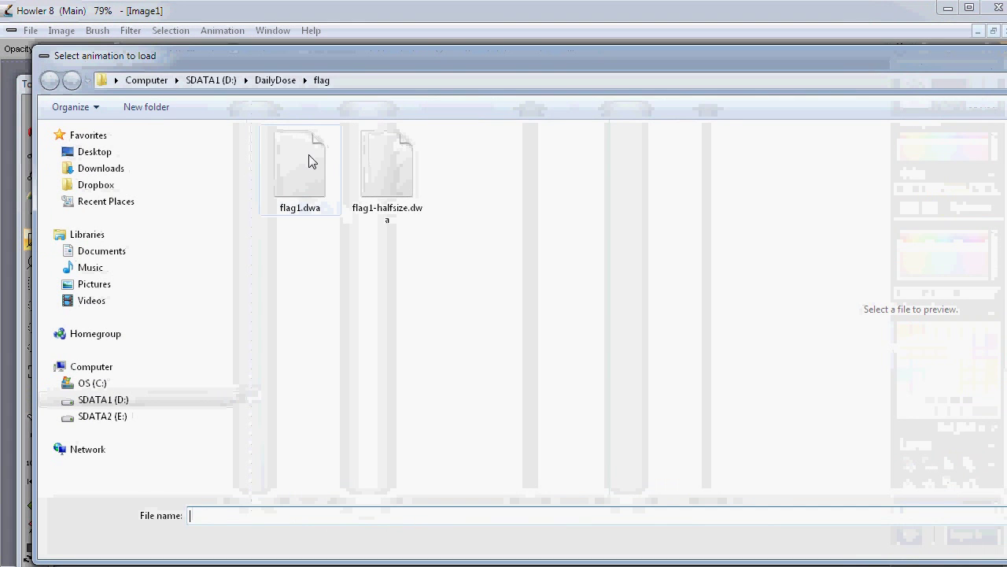
left_click(310, 160)
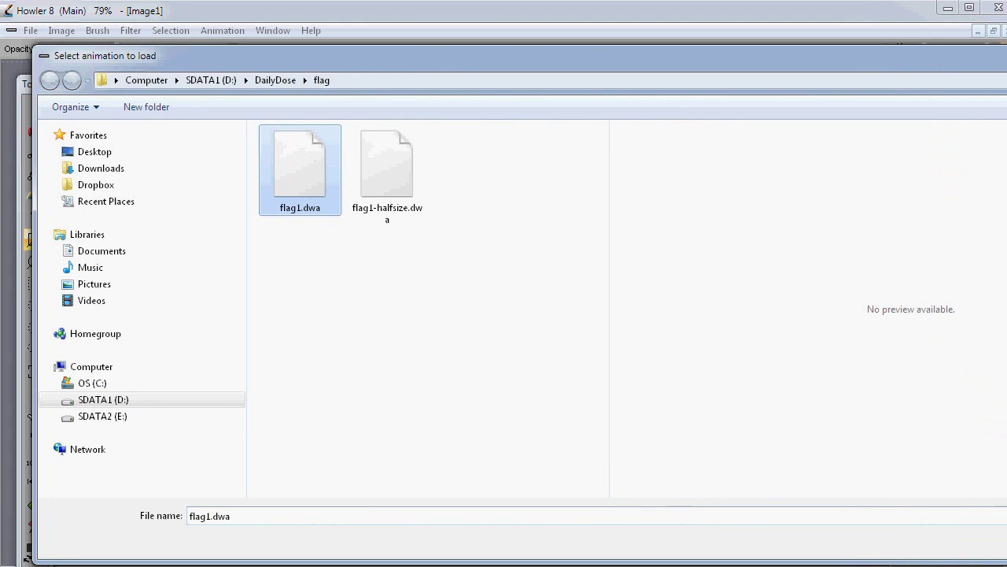
key("Return")
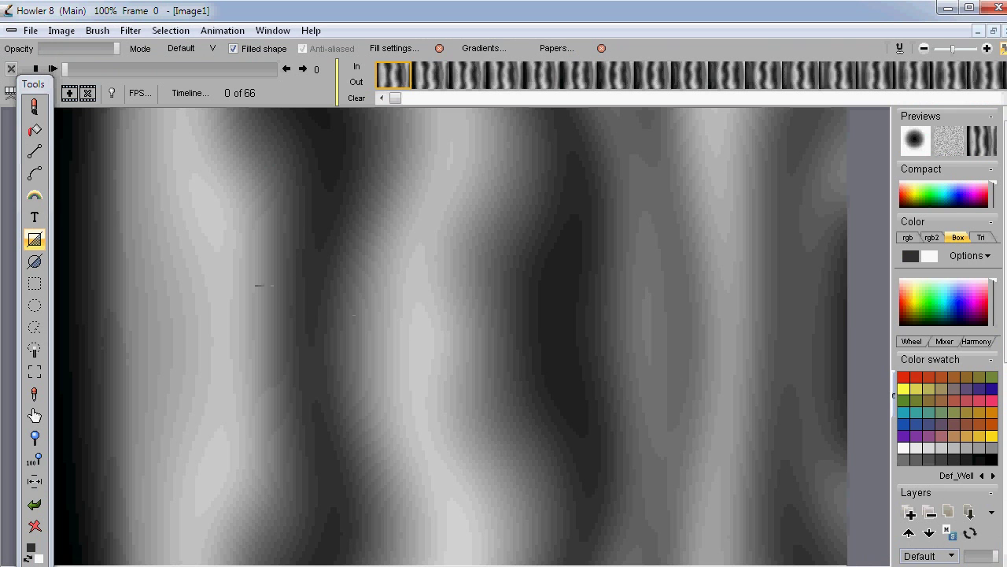
left_click(52, 69)
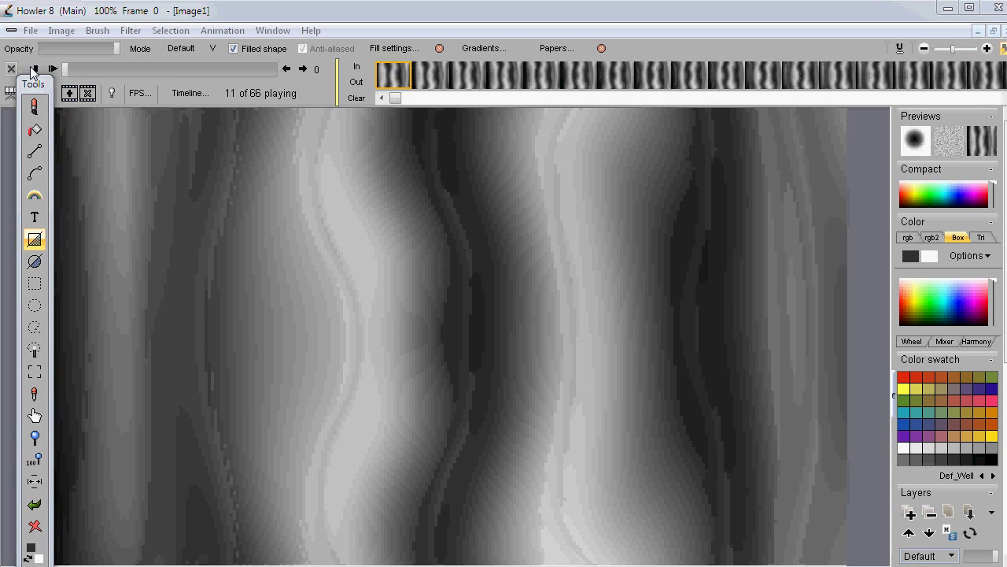
left_click(36, 69)
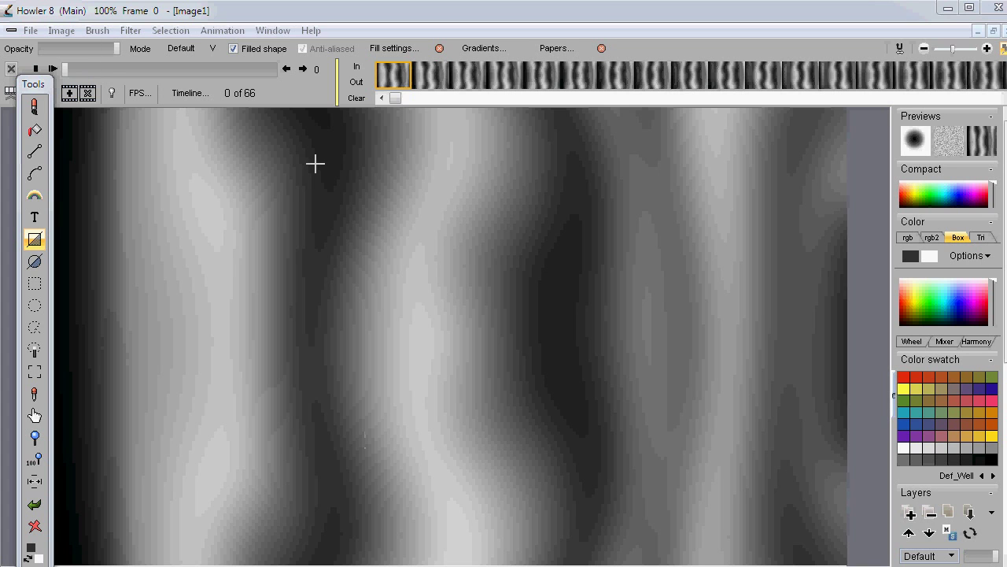
scroll(331, 208, "down", 3)
Clear frame 0 to white and switch to the filled rectangle tool.
scroll(331, 209, "up", 2)
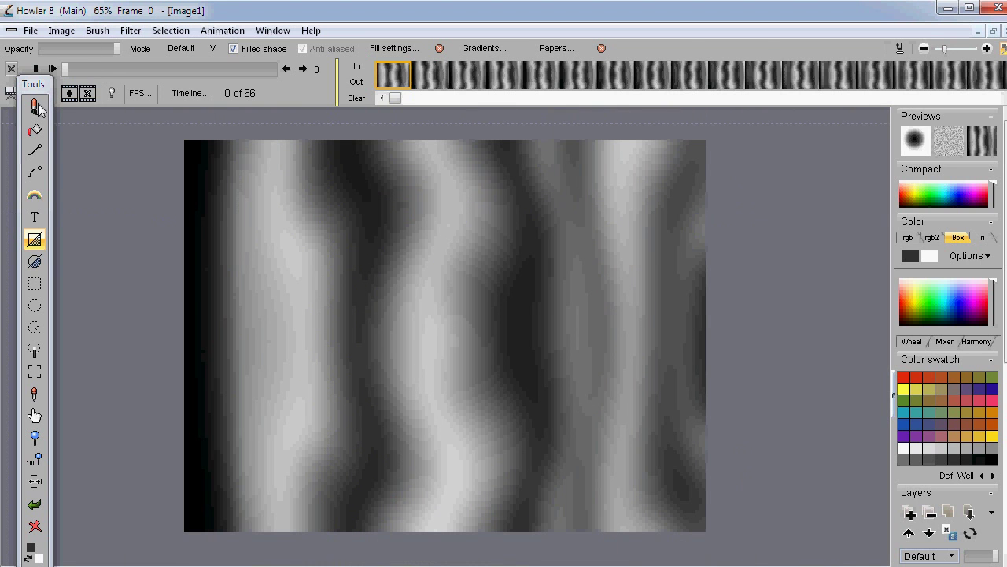
left_click(36, 107)
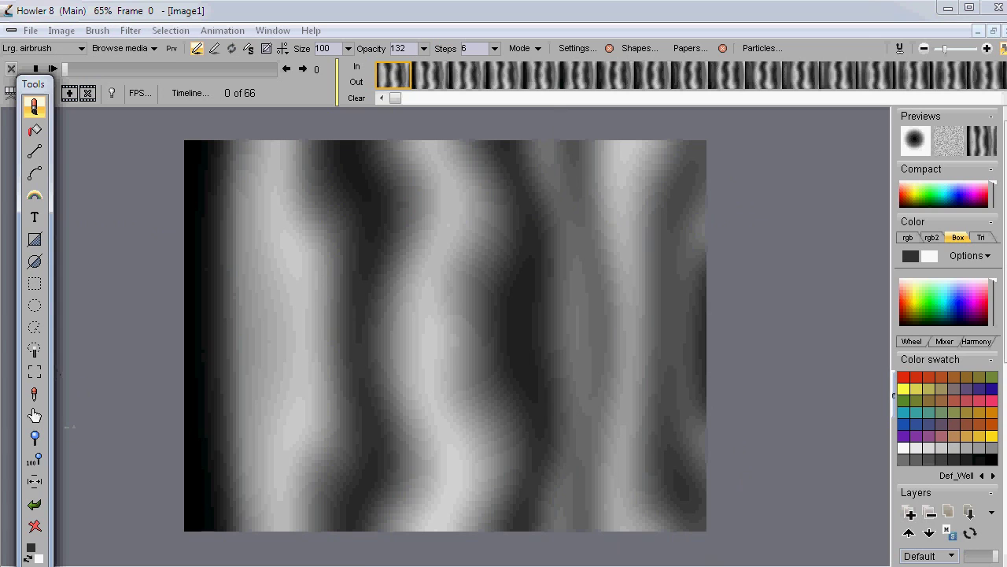
left_click(34, 528)
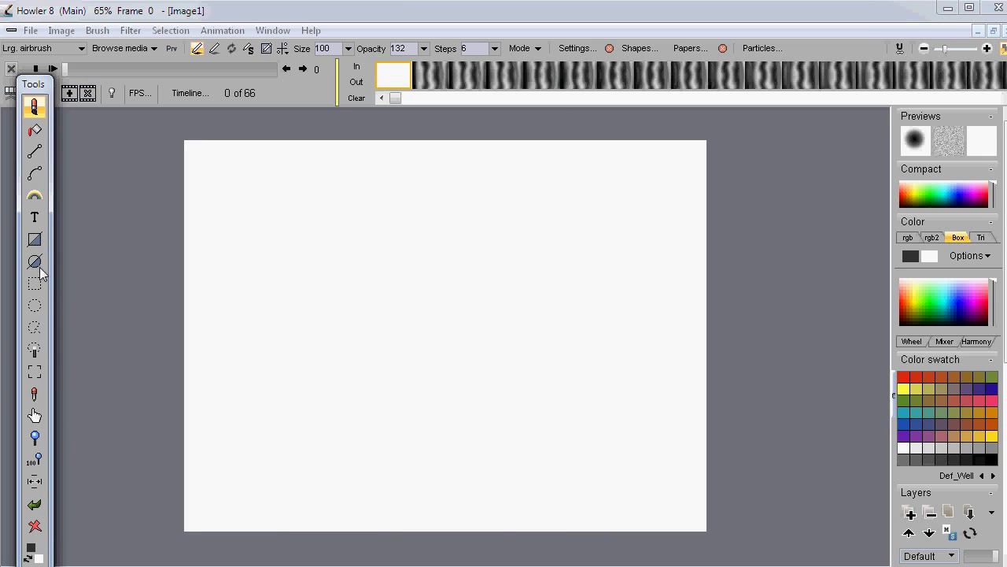
left_click(34, 239)
Draw six dark full-height bars of varying widths across the frame.
left_click_drag(160, 124, 244, 561)
left_click_drag(282, 124, 333, 535)
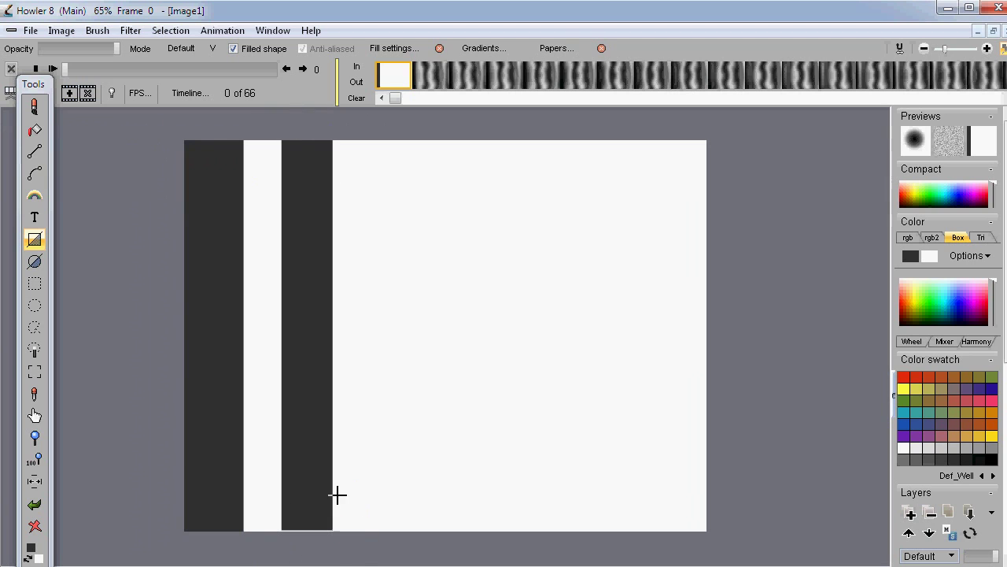
left_click_drag(348, 128, 410, 526)
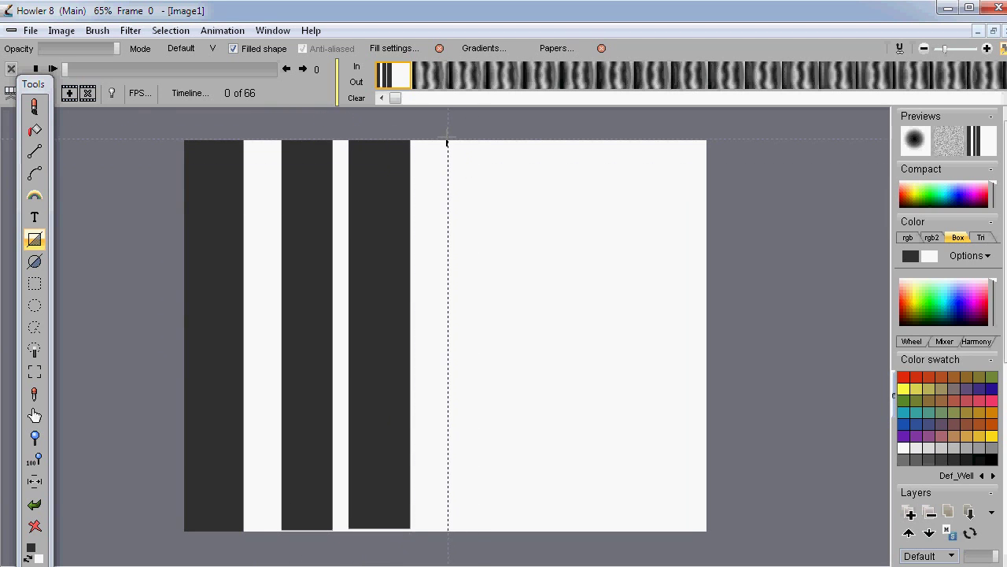
left_click_drag(447, 128, 549, 525)
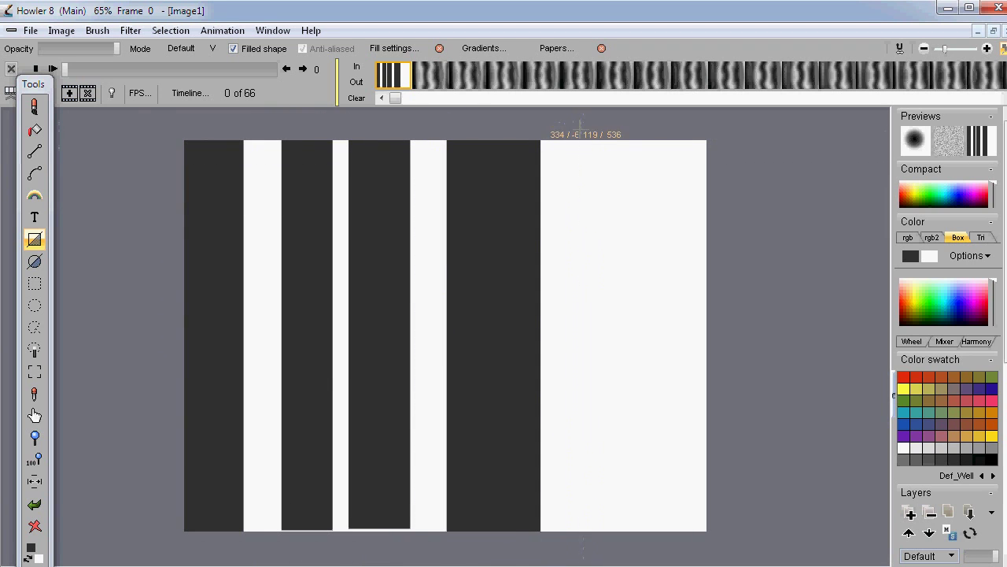
left_click_drag(580, 128, 633, 529)
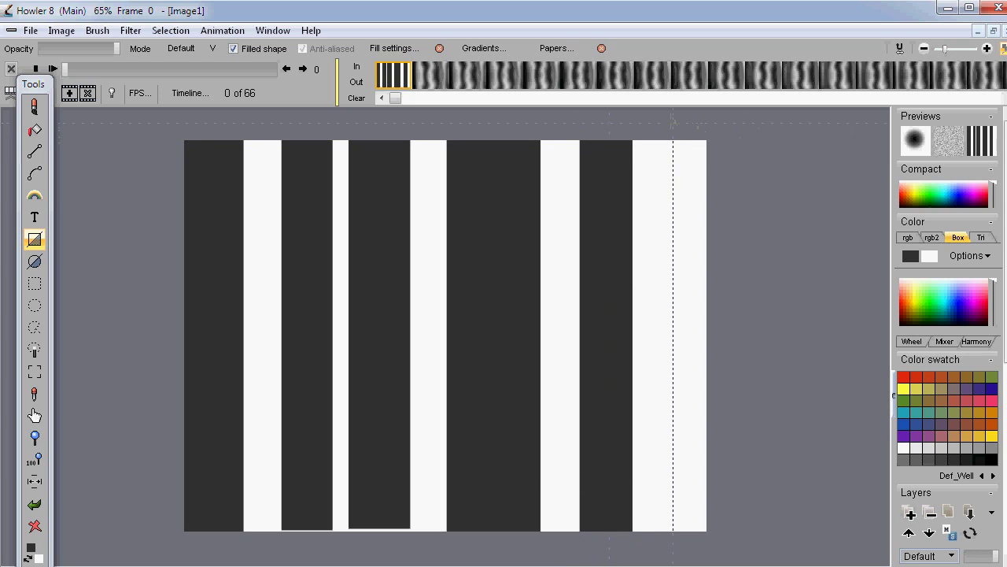
left_click_drag(669, 127, 717, 535)
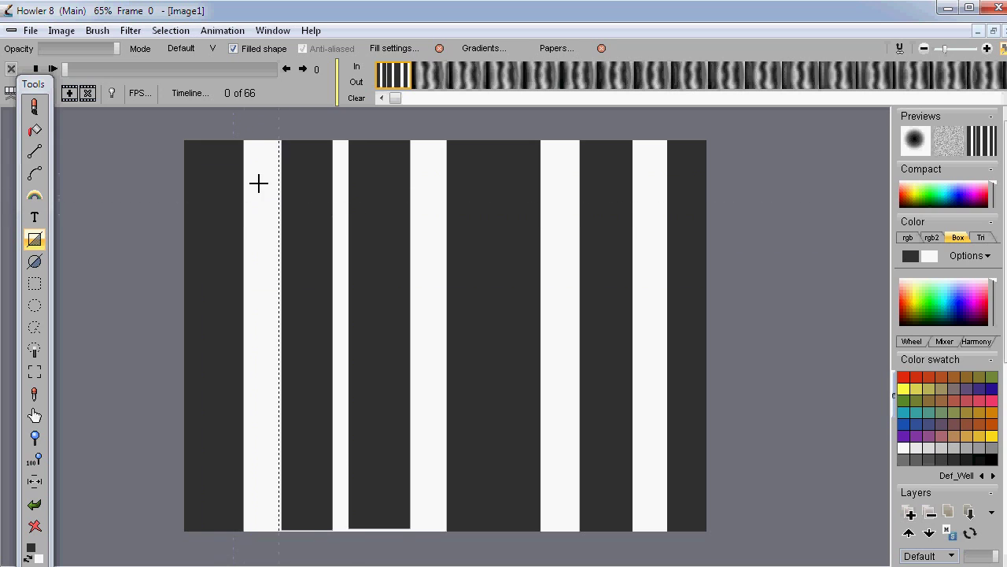
Apply a high-level Gaussian blur to frame 0's new stripes.
left_click(129, 31)
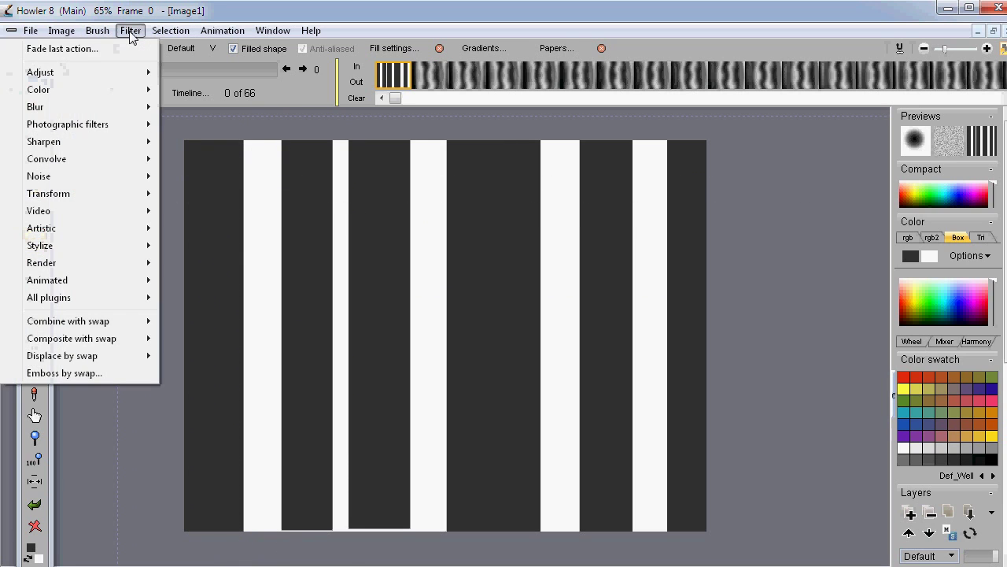
mouse_move(136, 108)
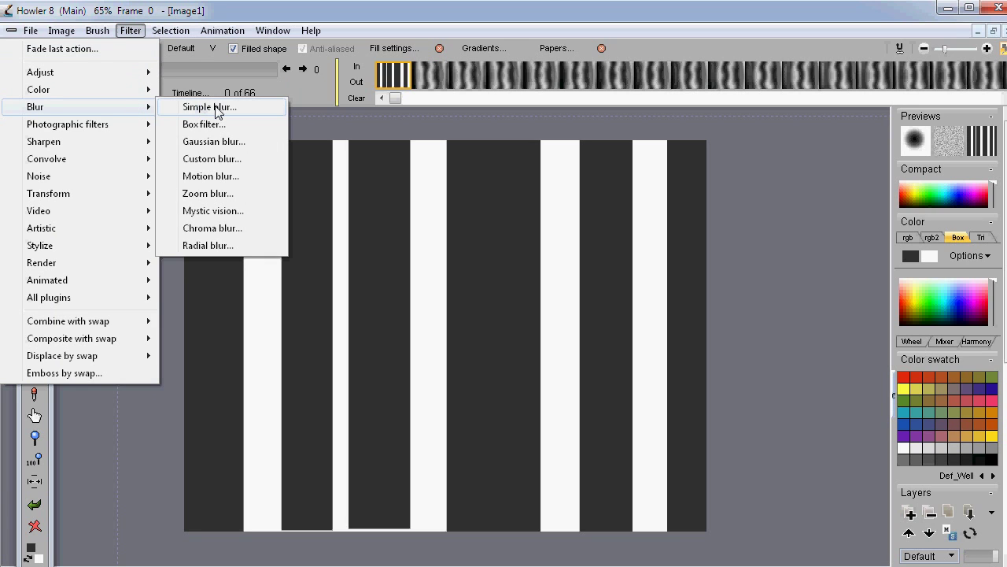
left_click(218, 144)
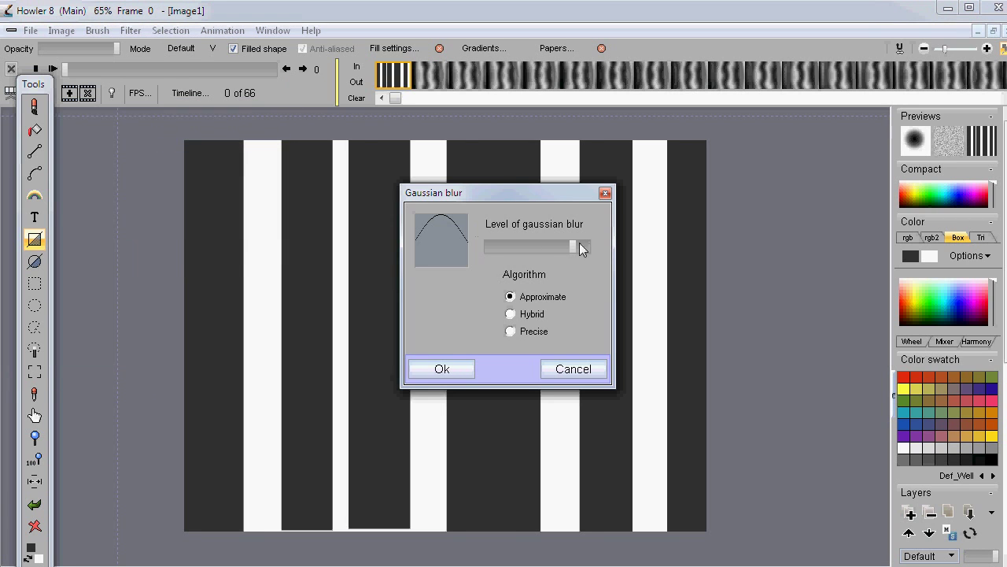
left_click_drag(579, 246, 570, 248)
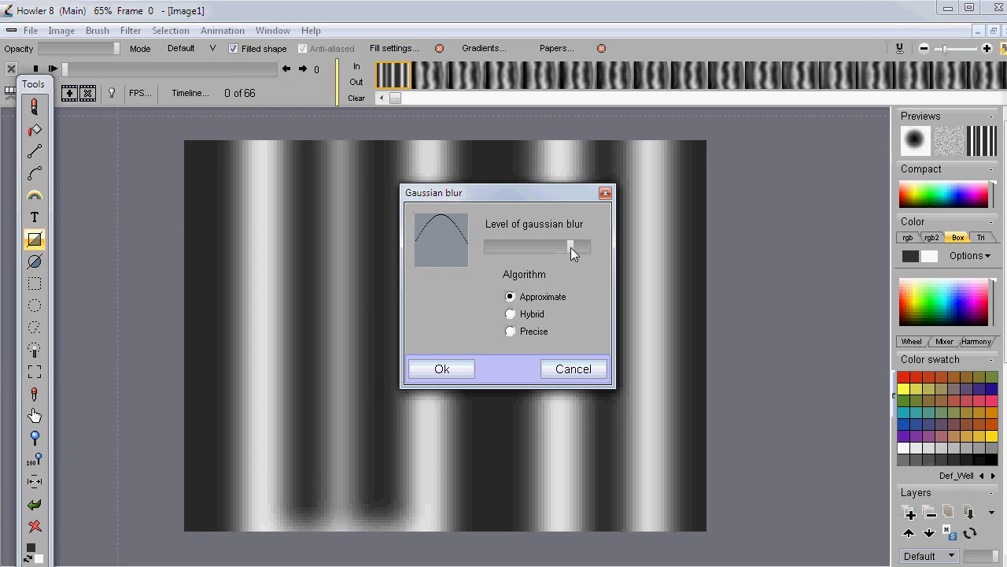
left_click(441, 369)
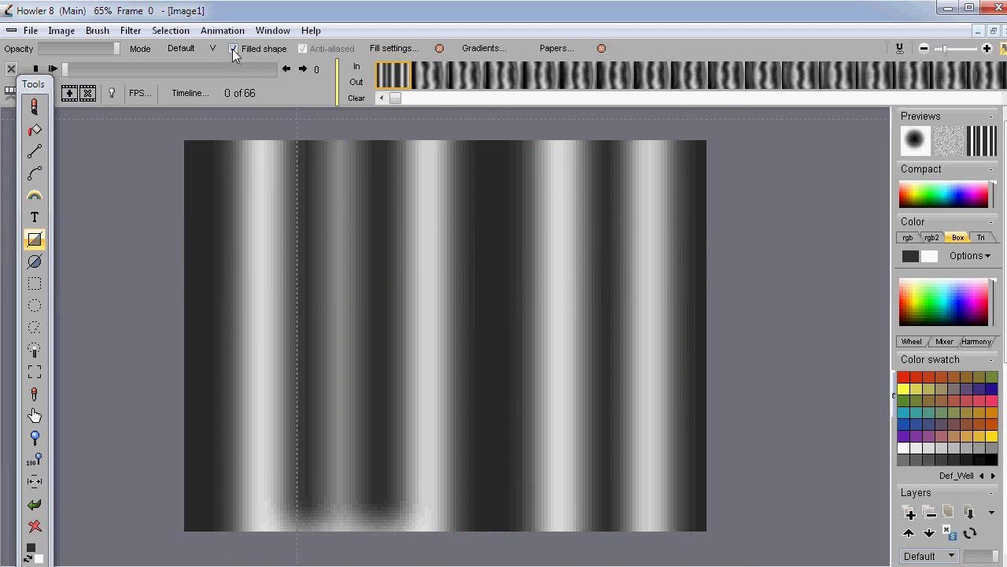
Create a 99-frame animation copying the current frame, discarding the old 66-frame one.
left_click(217, 29)
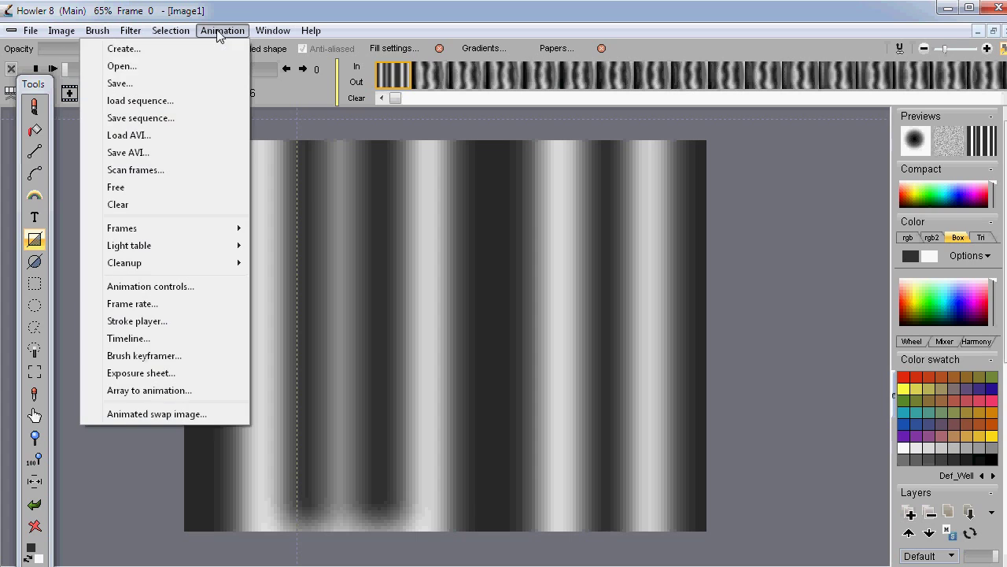
left_click(181, 52)
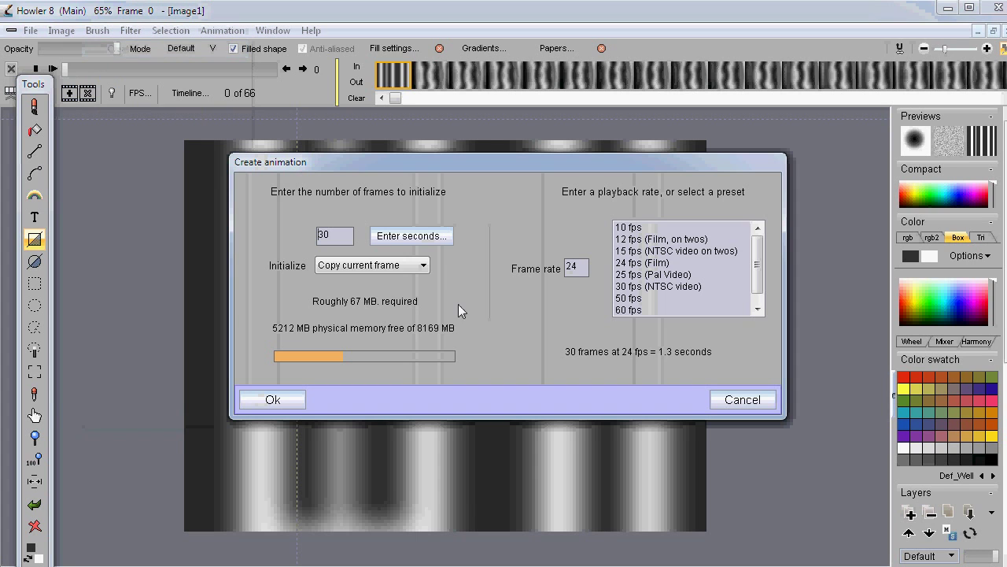
double_click(334, 234)
type("99")
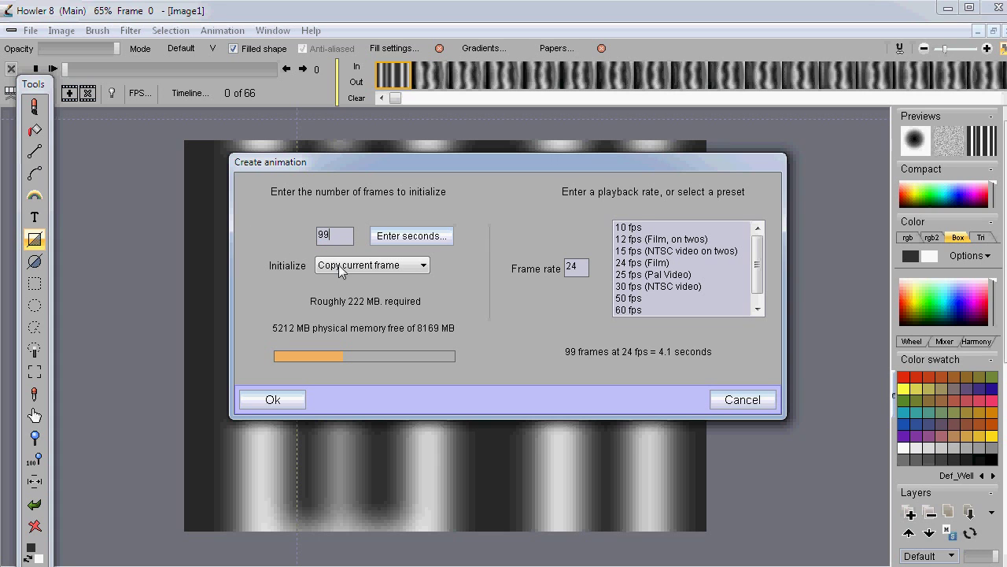
left_click(280, 398)
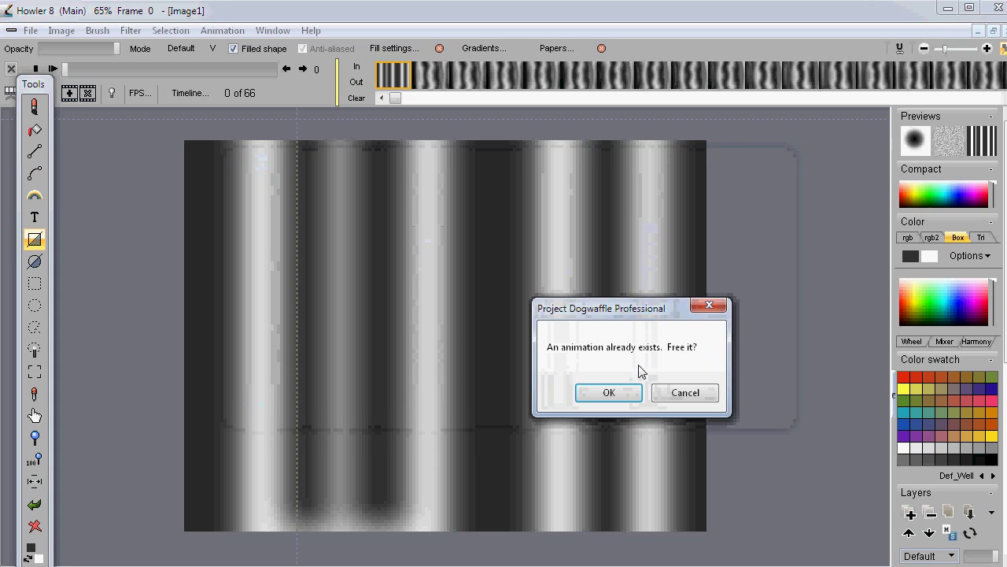
left_click(607, 392)
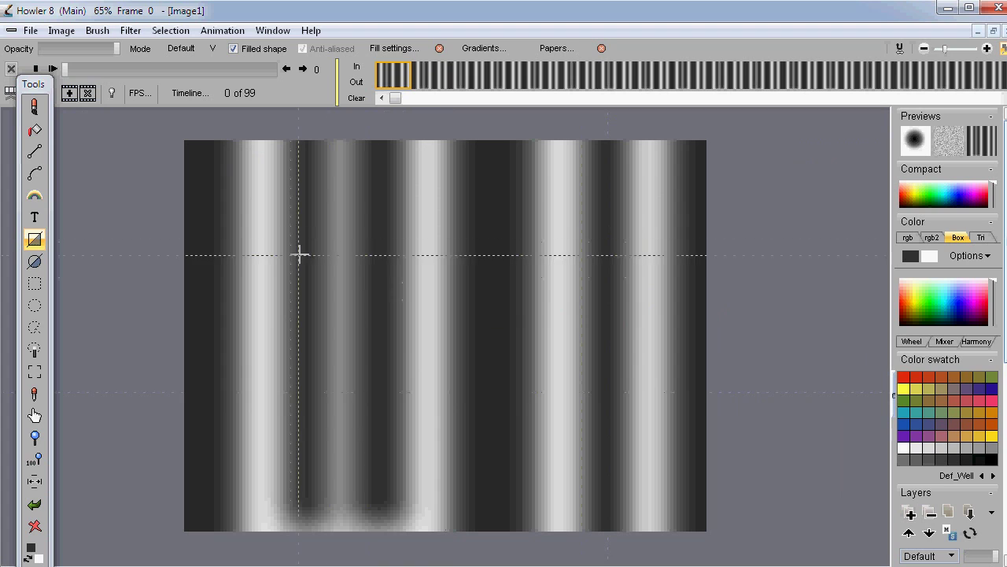
mouse_move(71, 69)
left_mouse_down()
mouse_move(192, 67)
mouse_move(59, 66)
left_mouse_up()
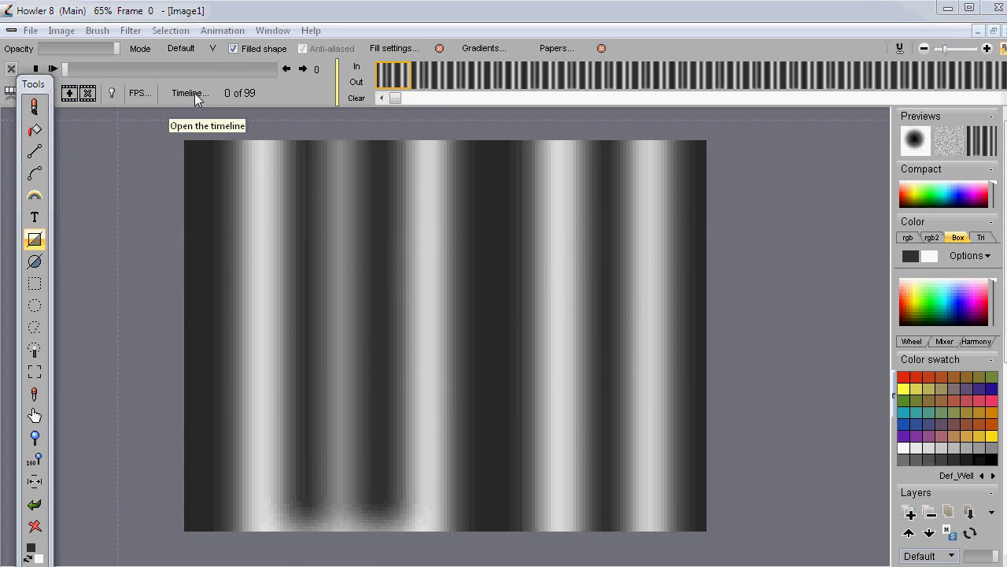
In the Timeline editor, choose the Shift filter and key Translate x 0 at frame 1.
left_click(221, 29)
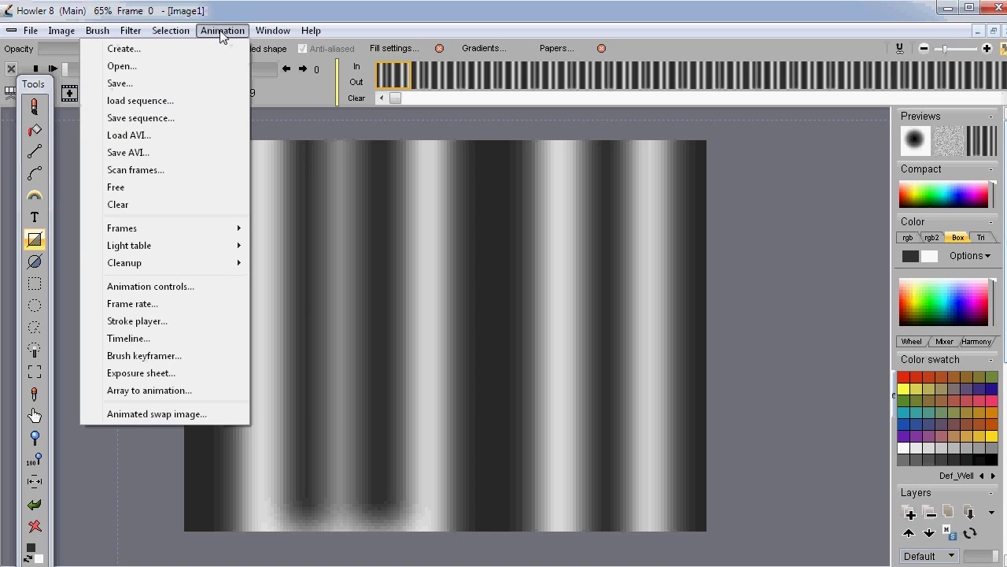
left_click(208, 338)
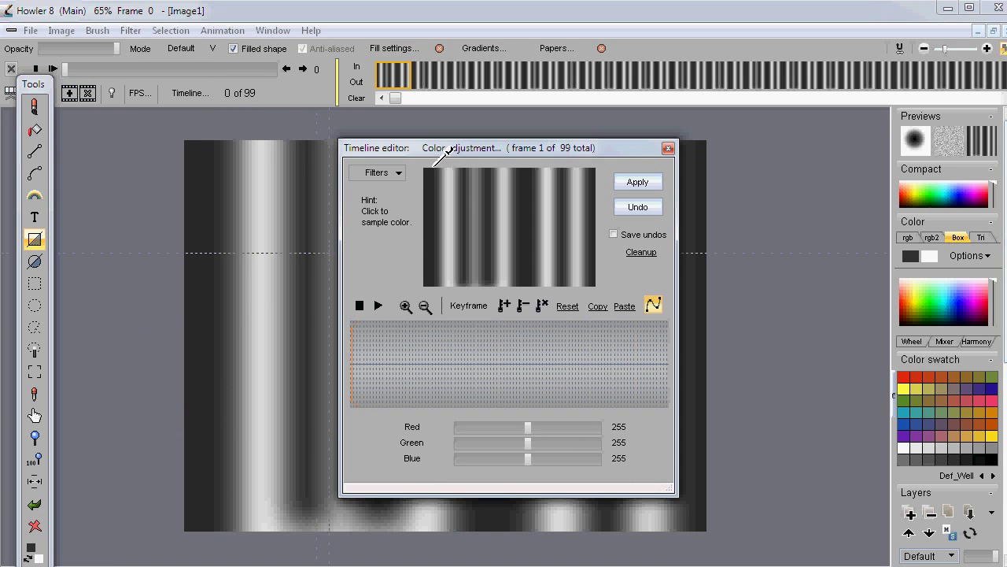
left_click_drag(425, 141, 171, 52)
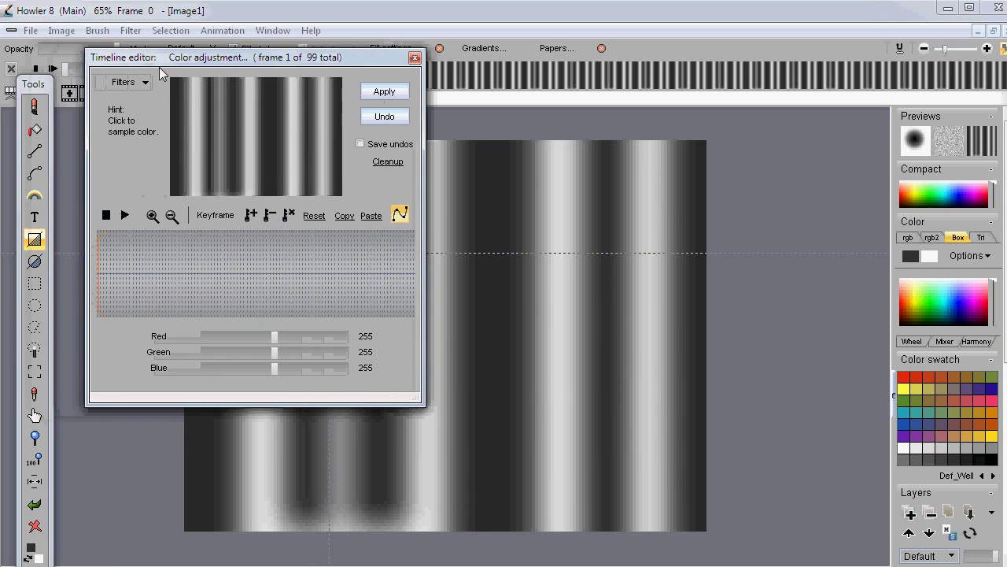
left_click(139, 83)
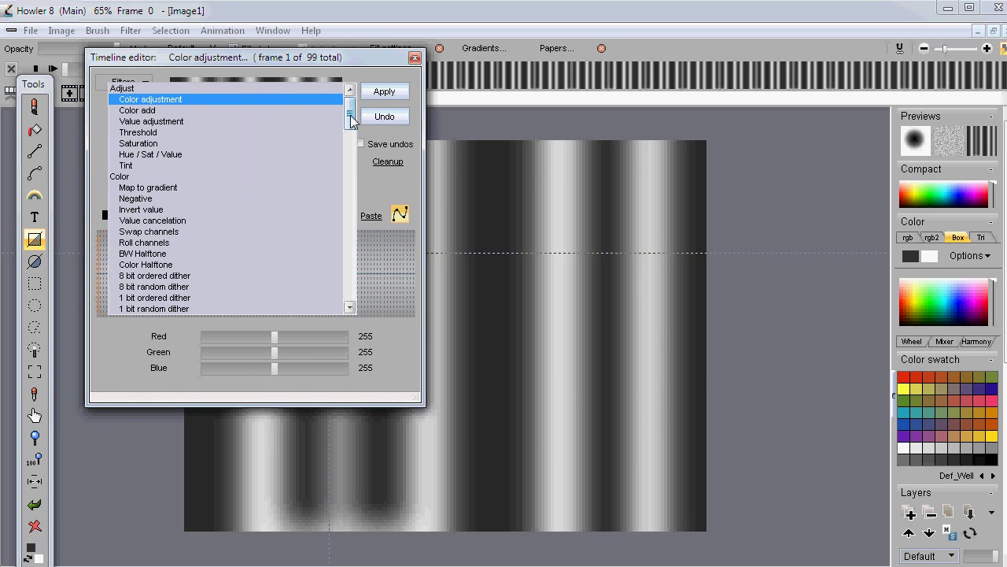
left_click_drag(350, 118, 347, 207)
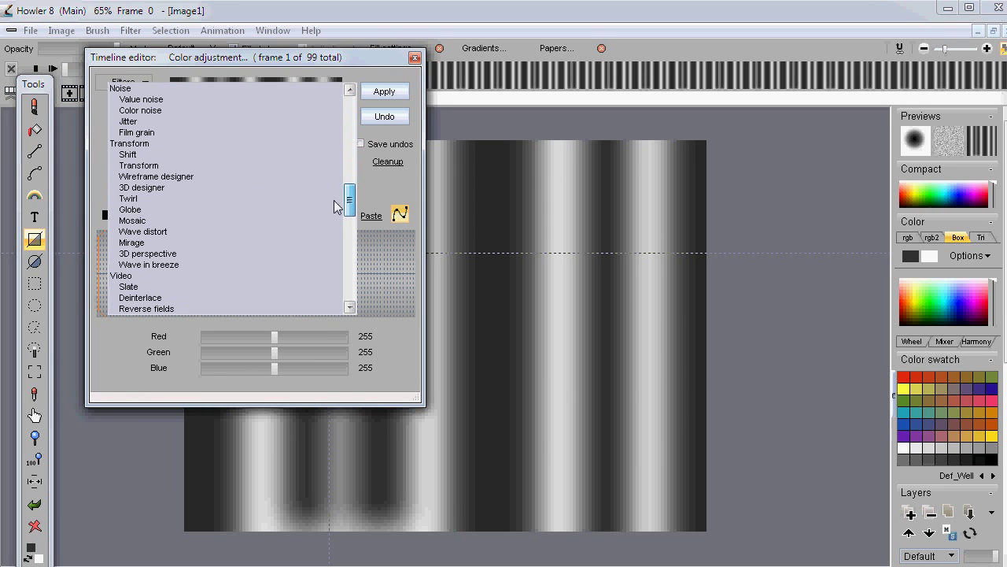
left_click(127, 154)
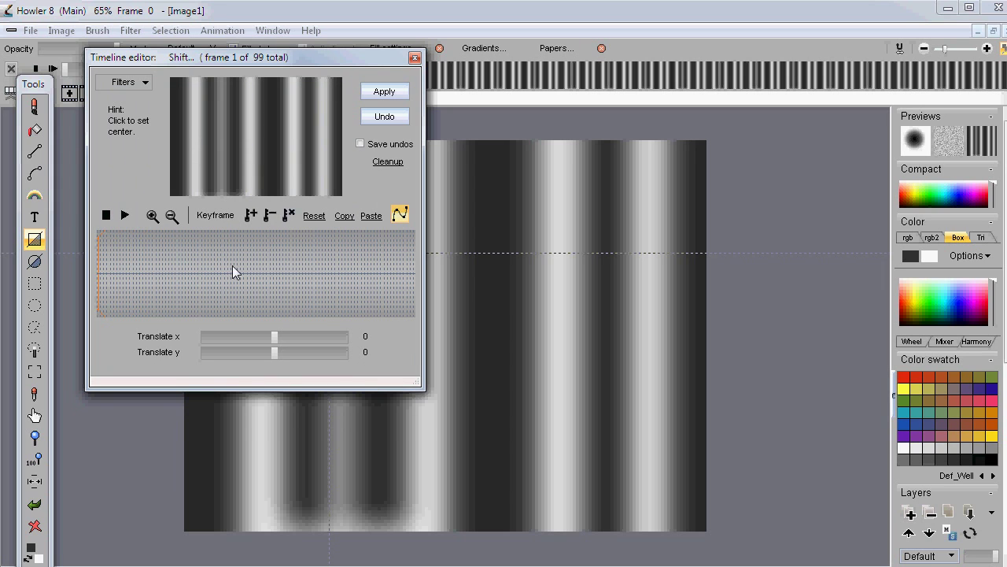
mouse_move(277, 341)
left_mouse_down()
mouse_move(311, 338)
mouse_move(242, 344)
mouse_move(275, 348)
left_mouse_up()
left_click(250, 216)
Key Translate x 100 at frame 98 with linear interpolation.
left_click_drag(202, 253, 415, 268)
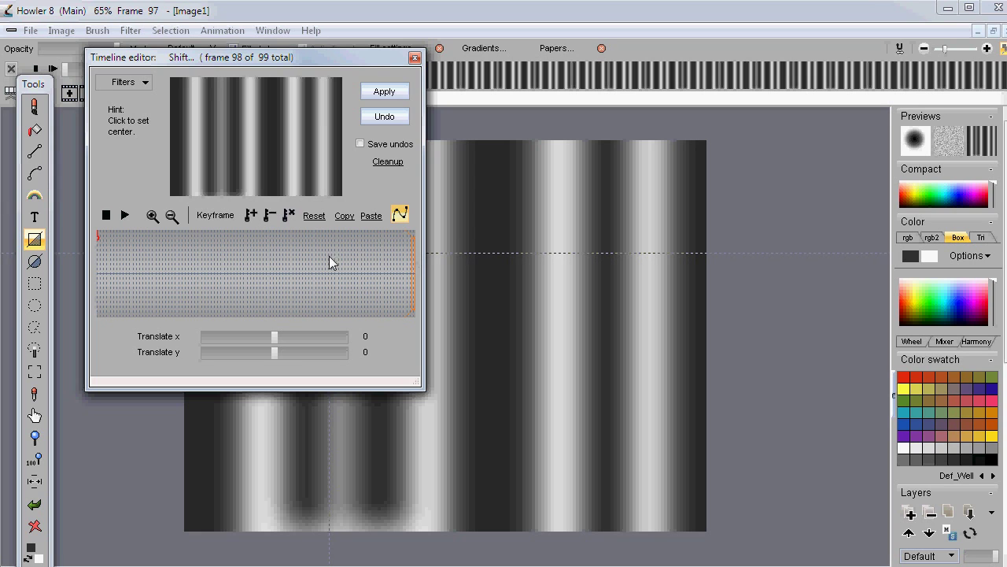
left_click_drag(274, 335, 310, 341)
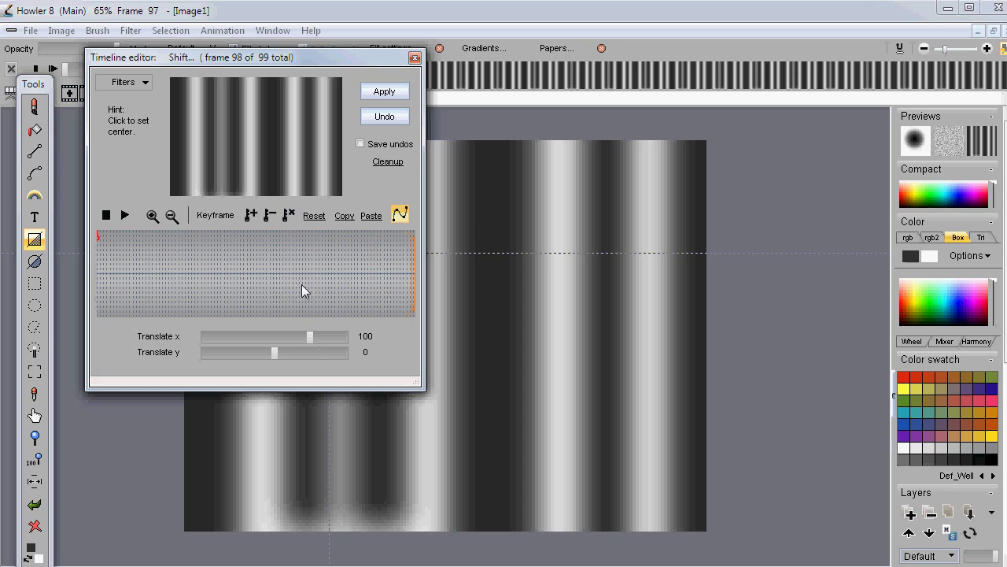
left_click(256, 214)
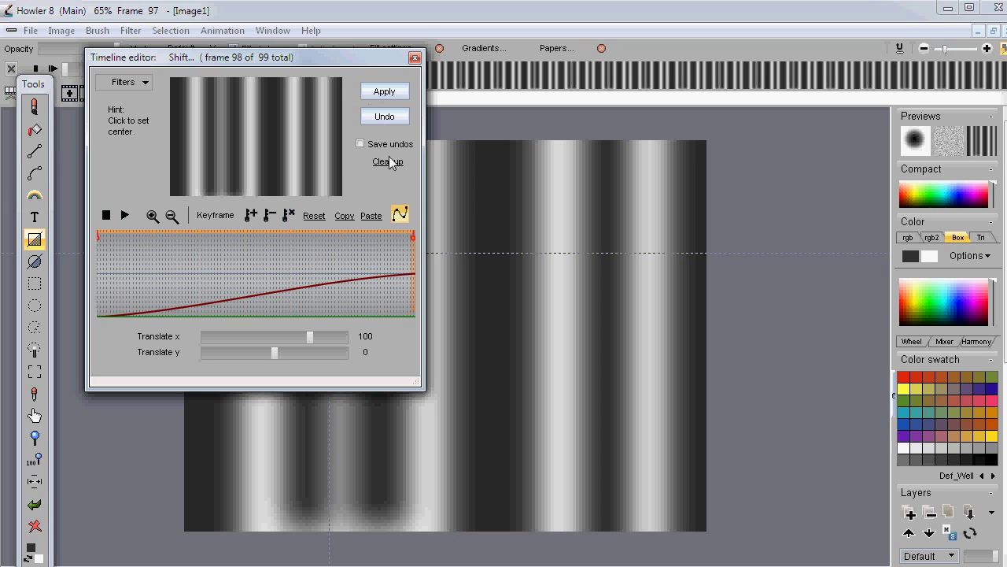
left_click(402, 218)
left_click(402, 218)
left_click(401, 217)
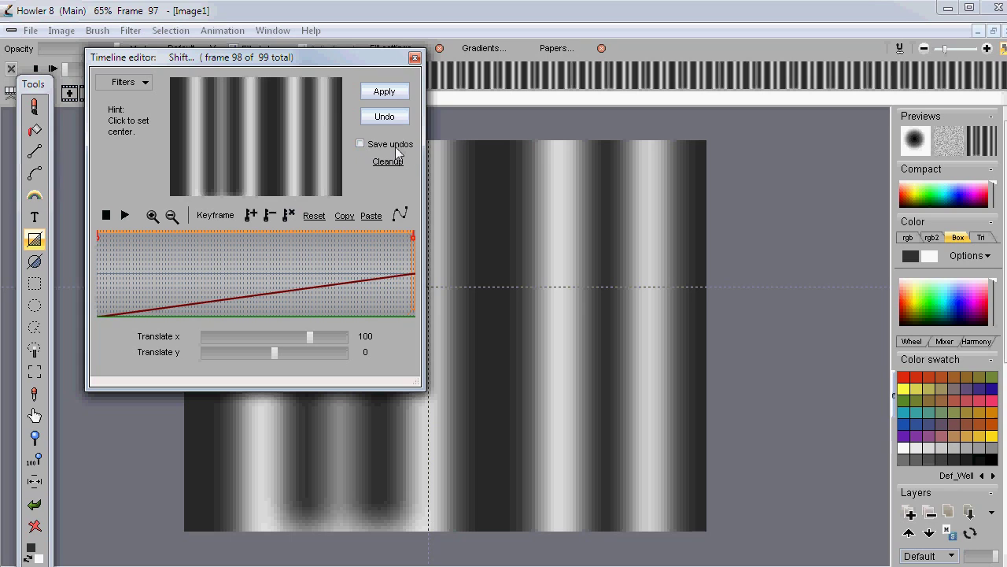
Turn off Save undos and apply the Shift filter across all 99 frames.
left_click(360, 145)
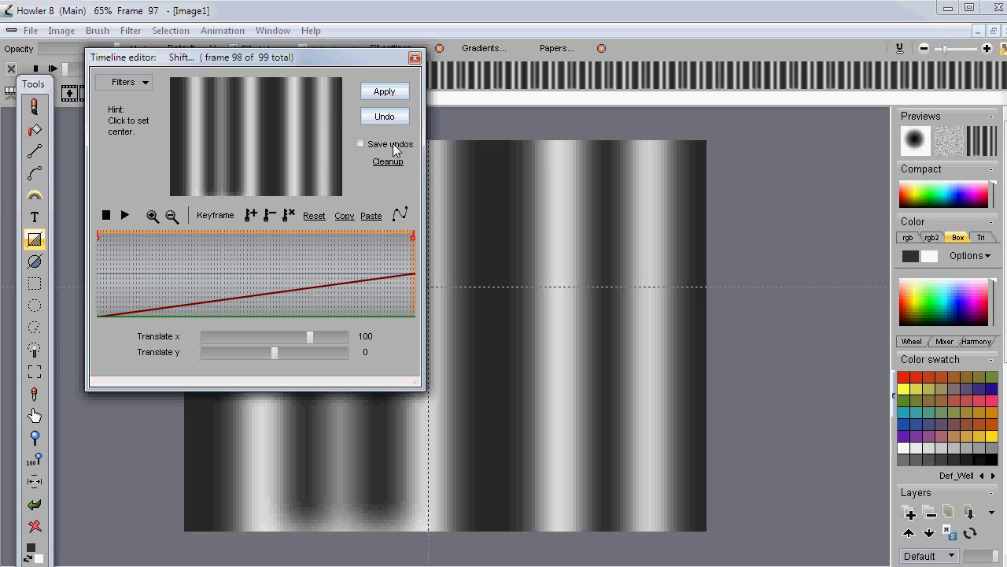
left_click(384, 92)
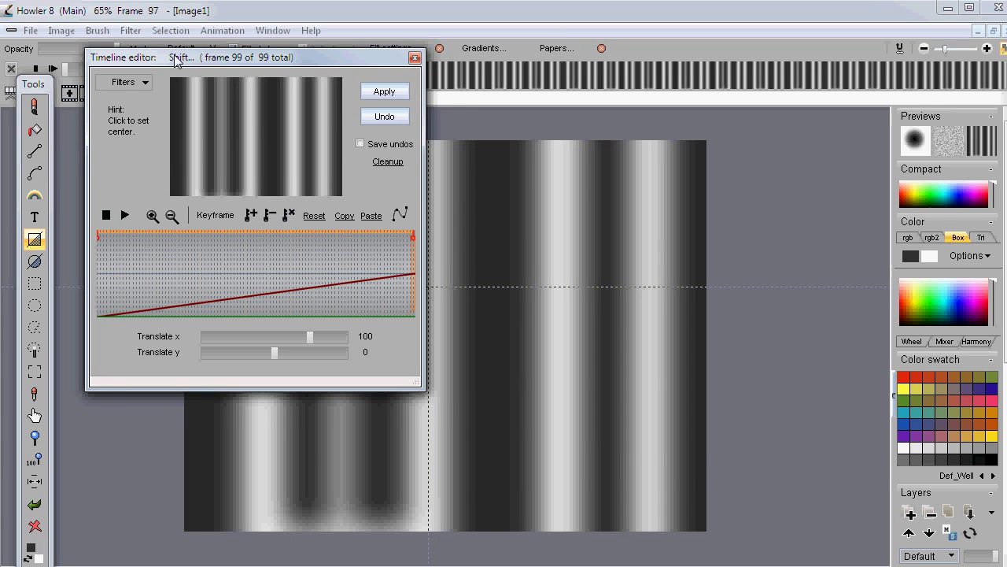
left_click_drag(176, 61, 824, 199)
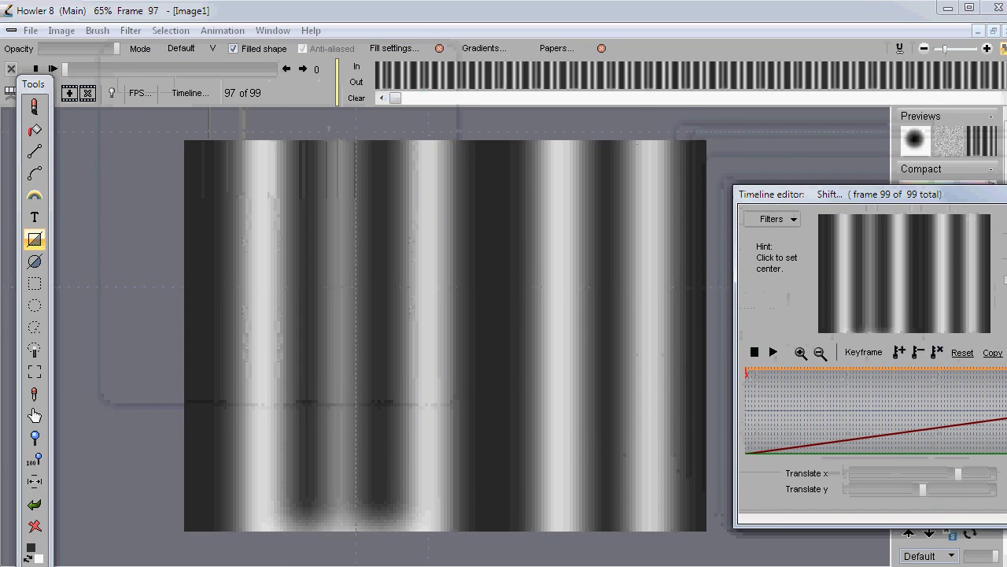
left_click(53, 69)
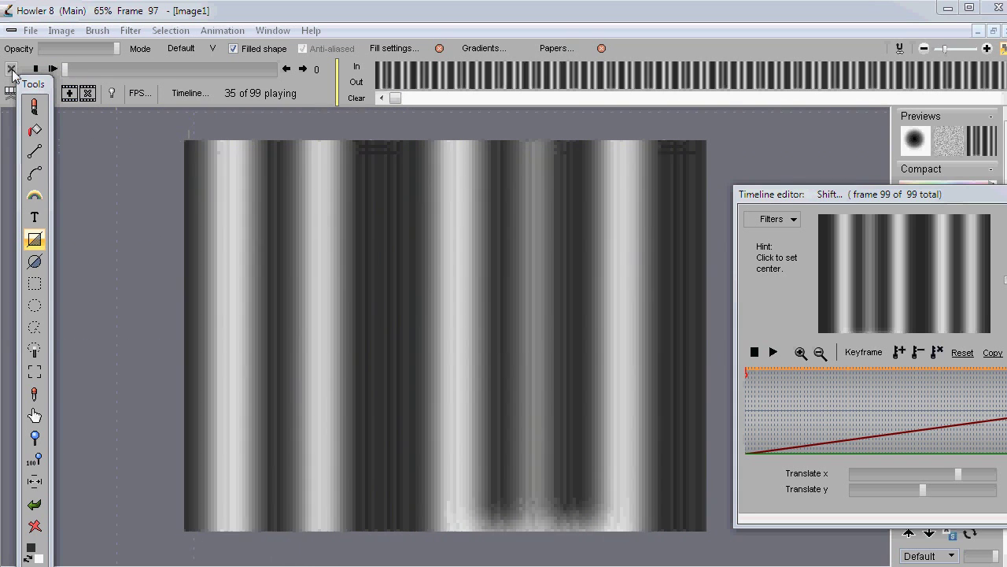
left_click(11, 69)
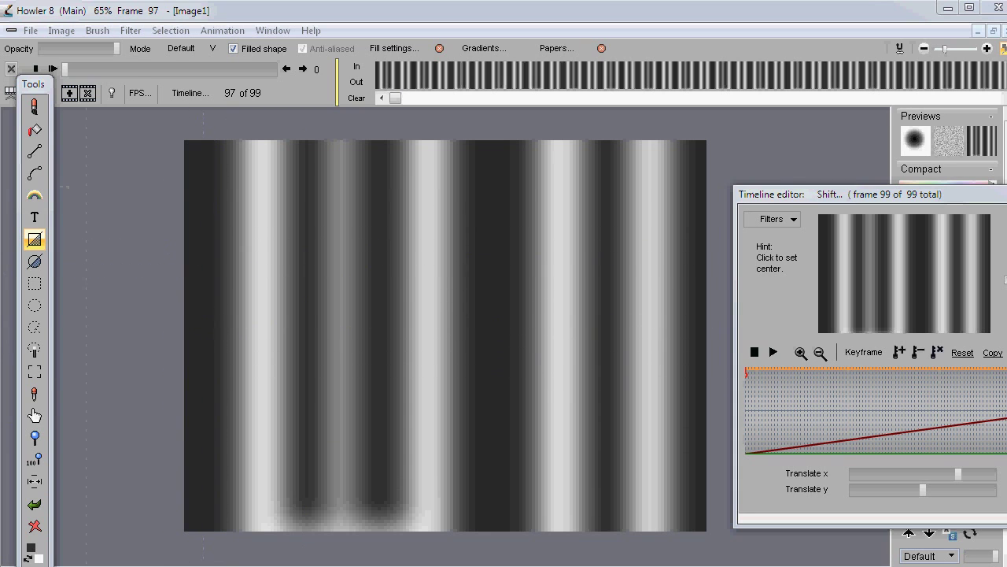
Capture a vertical strip of the striped image as a custom brush and show its buffer.
left_click(34, 372)
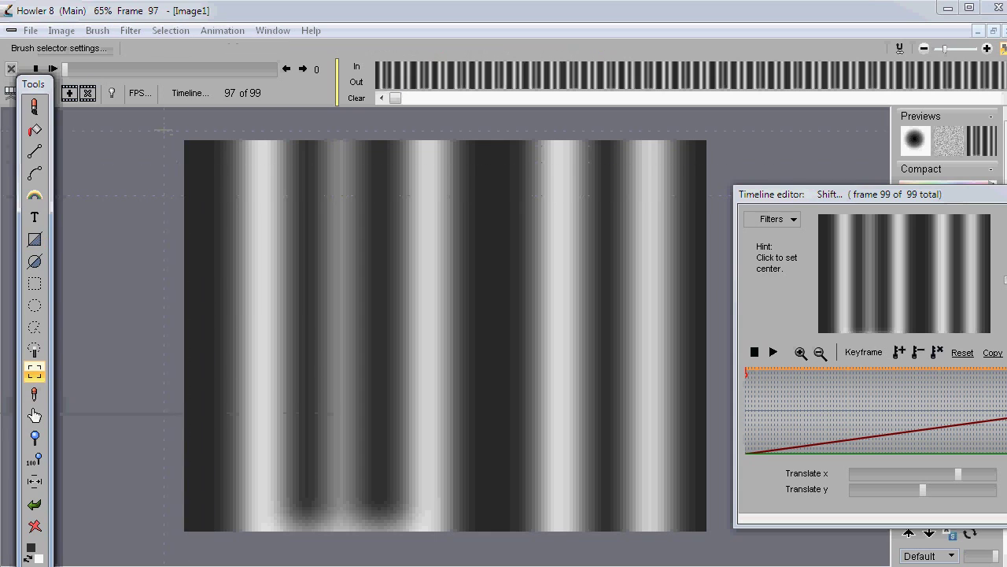
mouse_move(164, 130)
left_mouse_down()
mouse_move(209, 503)
mouse_move(225, 540)
mouse_move(253, 539)
left_mouse_up()
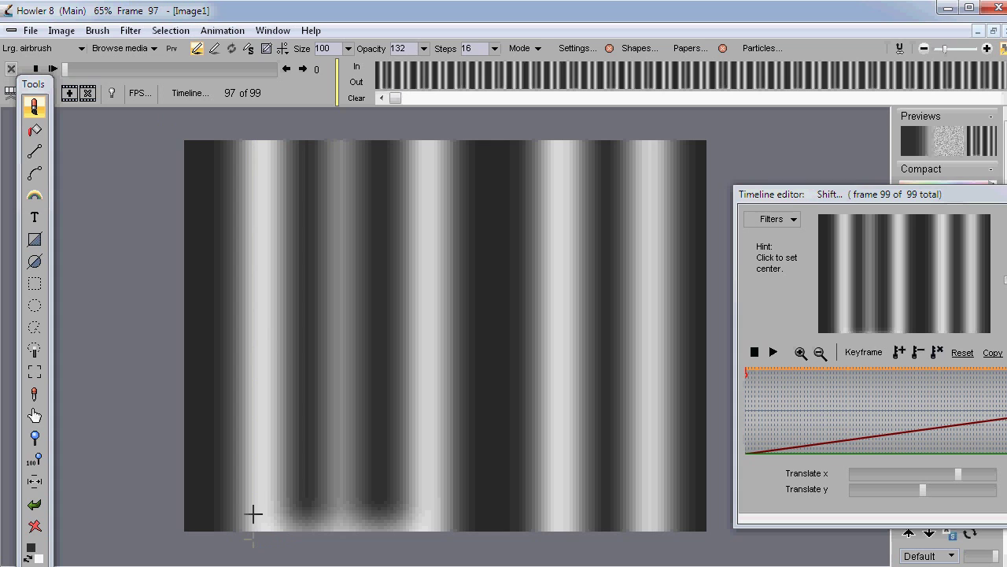
left_click(94, 30)
left_click(118, 105)
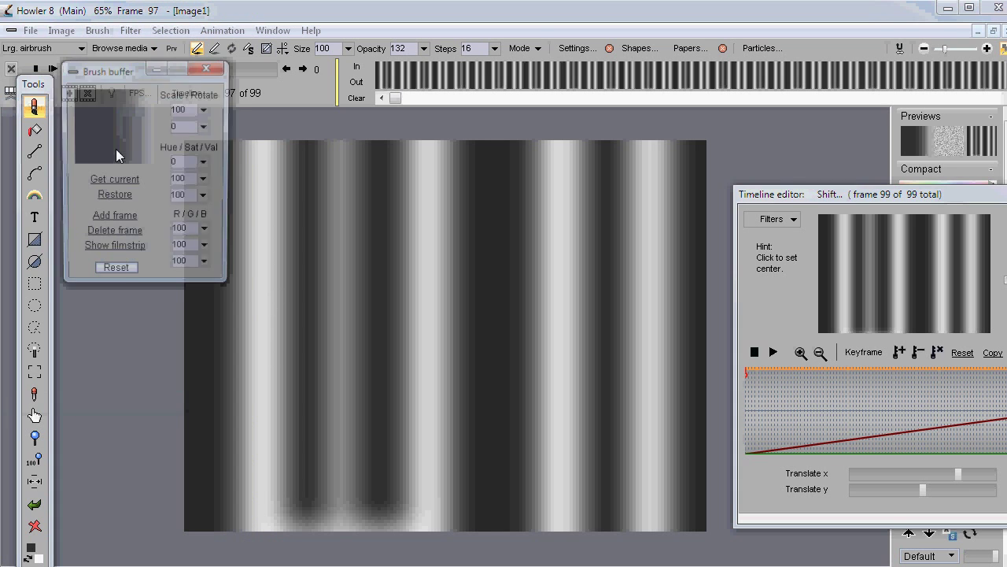
left_click_drag(119, 71, 136, 148)
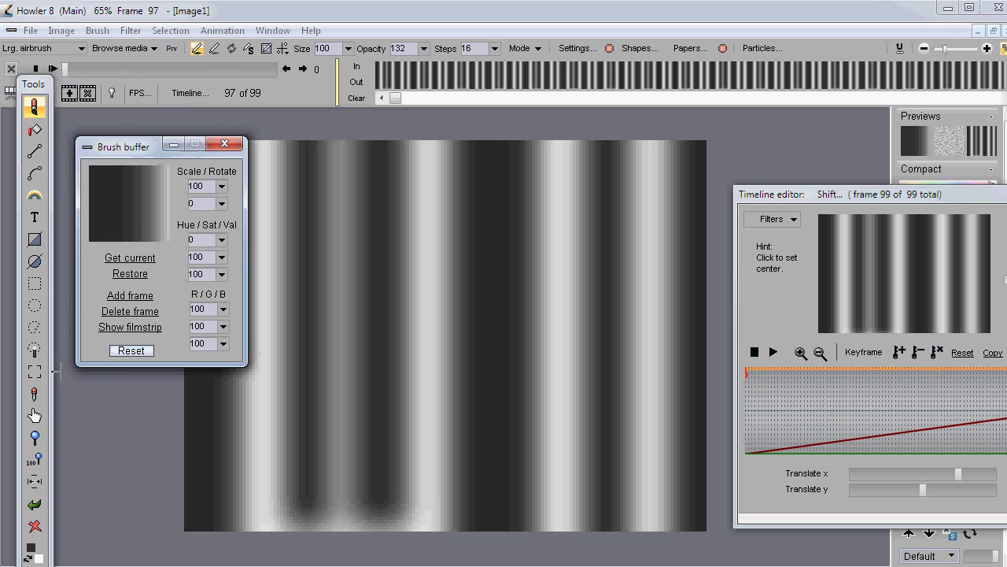
Raise the brush selector key's High pass so the brush's bright parts turn transparent.
left_click(35, 372)
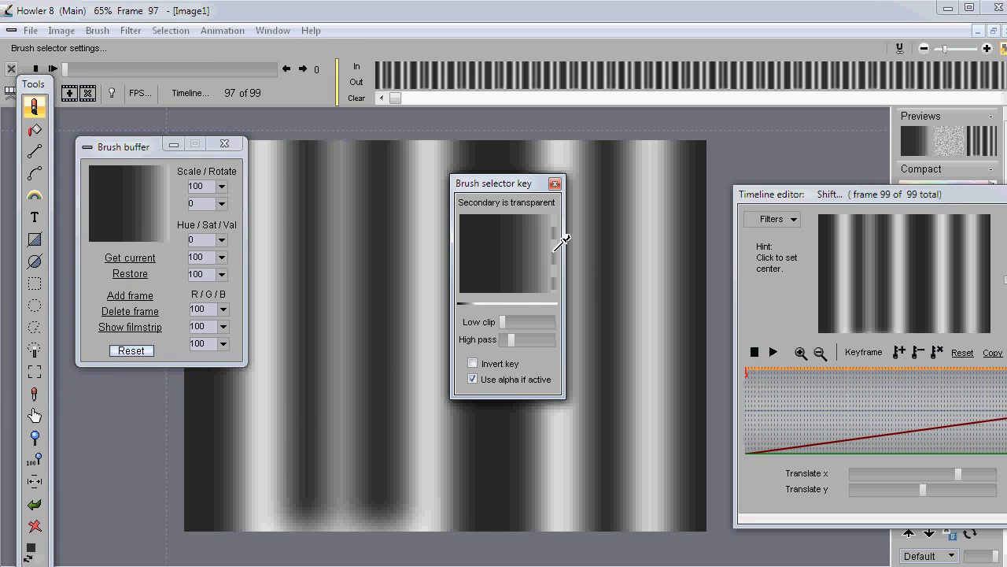
mouse_move(512, 339)
left_mouse_down()
mouse_move(555, 343)
mouse_move(511, 325)
mouse_move(531, 325)
mouse_move(504, 325)
left_mouse_up()
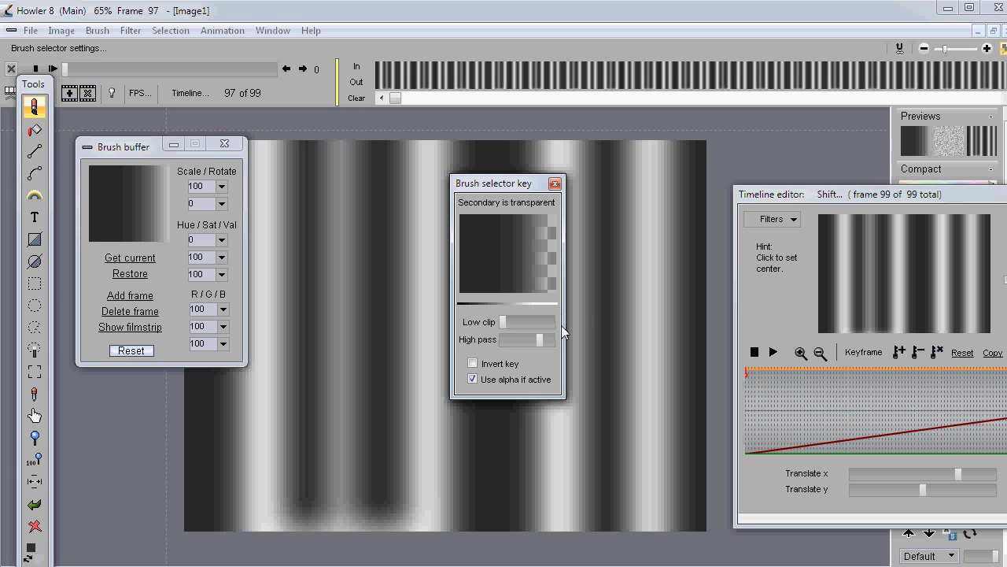
left_click_drag(545, 339, 540, 341)
Open Brush > Store/manage, then close the duplicate buffer and brush keying windows.
left_click(89, 33)
left_click(82, 110)
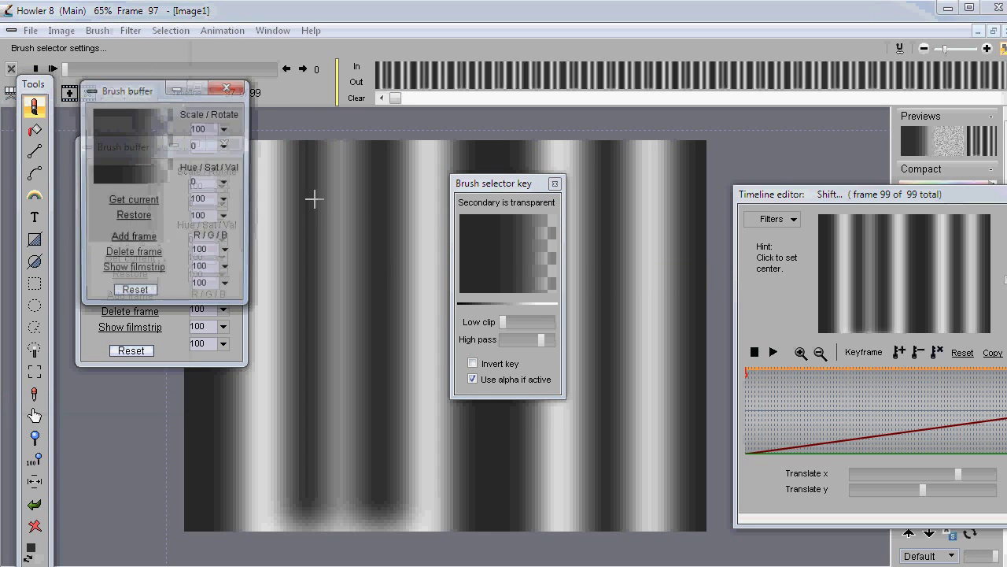
left_click_drag(143, 92, 164, 265)
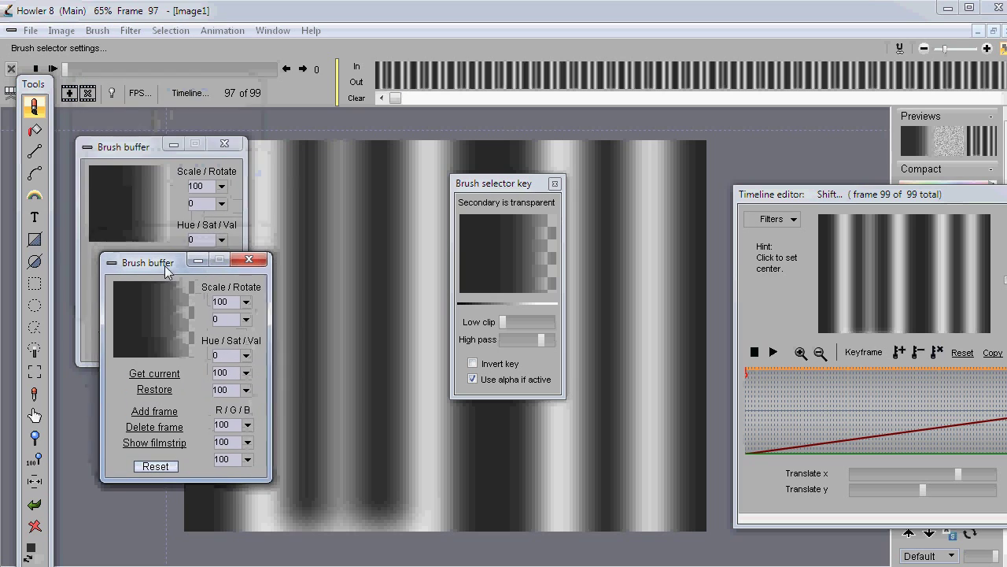
left_click(225, 143)
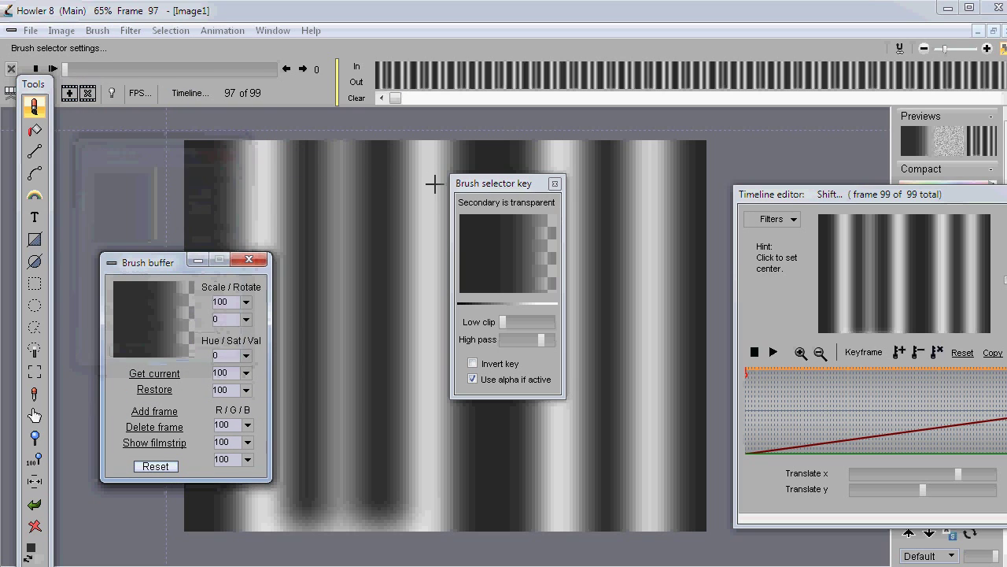
left_click(555, 183)
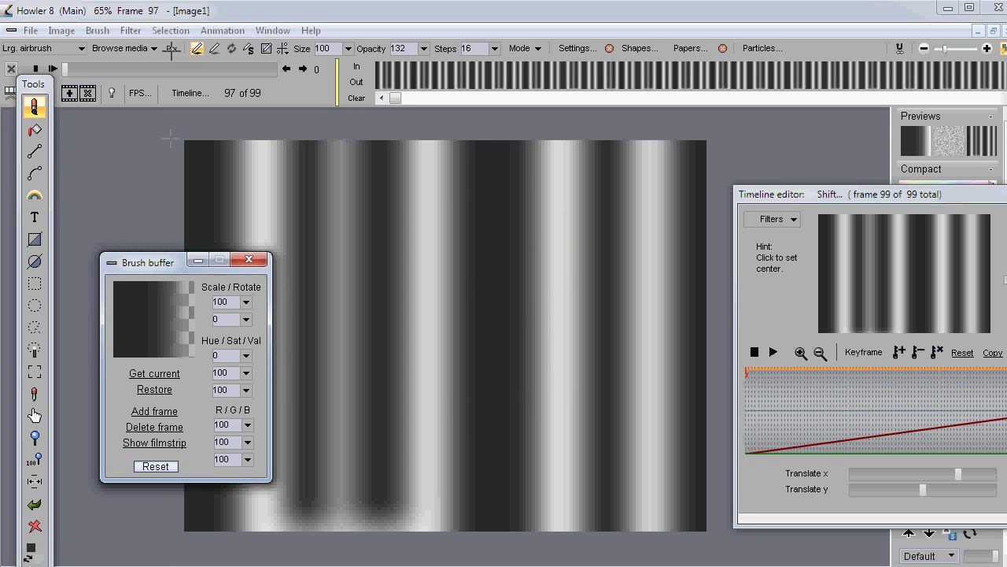
Turn on the brush preview and open the brush Keyframer from the animation options.
left_click(171, 48)
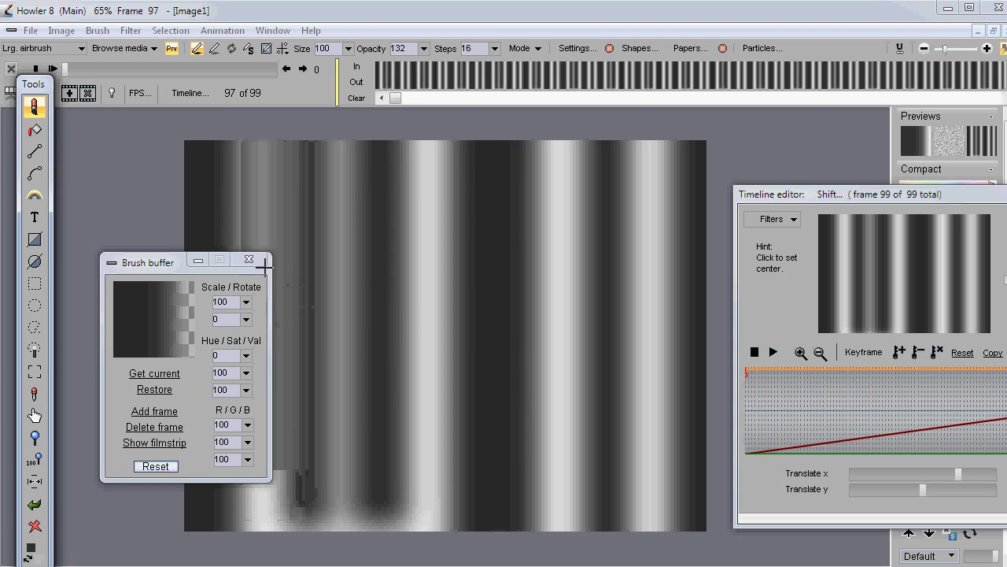
mouse_move(184, 262)
left_mouse_down()
mouse_move(658, 447)
mouse_move(950, 496)
left_mouse_up()
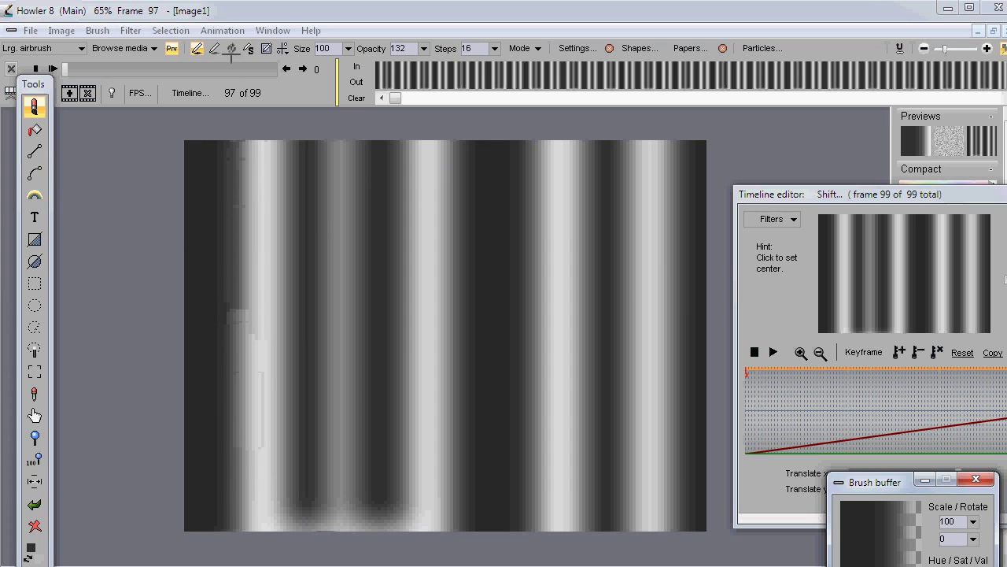
left_click(218, 29)
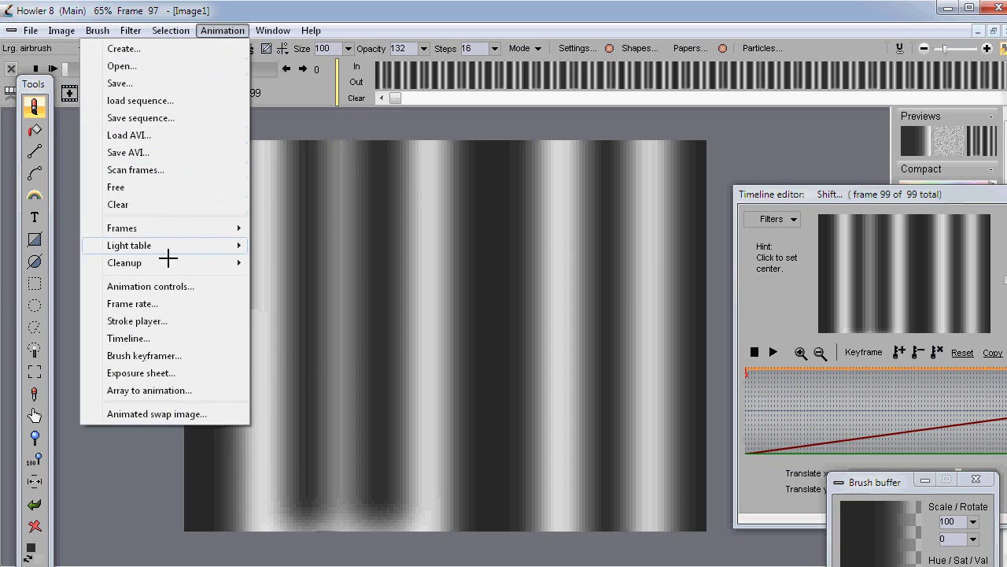
left_click(160, 355)
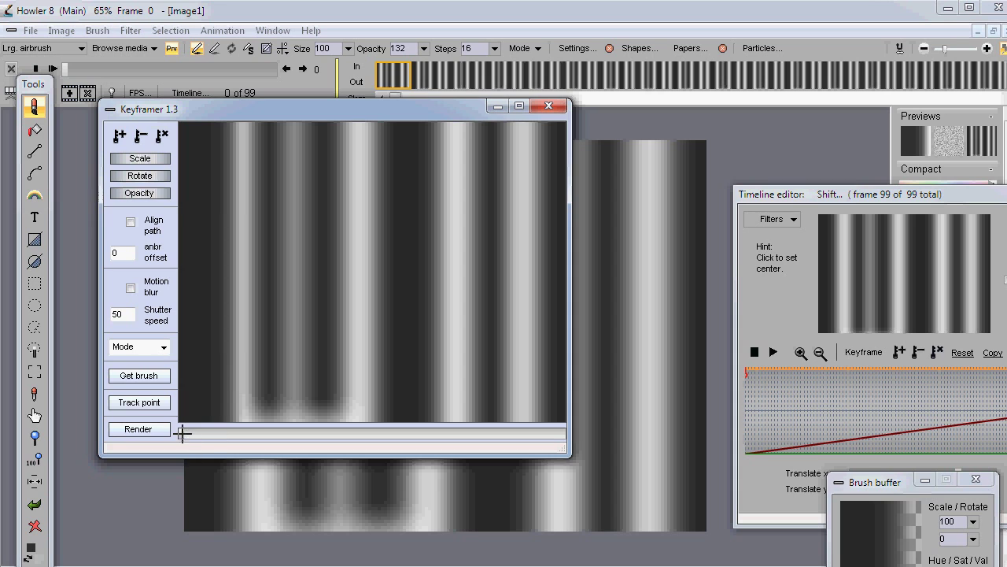
Scrub the Keyframer back to frame 0, render the motion across all 99 frames, and close it.
left_click_drag(182, 432, 275, 439)
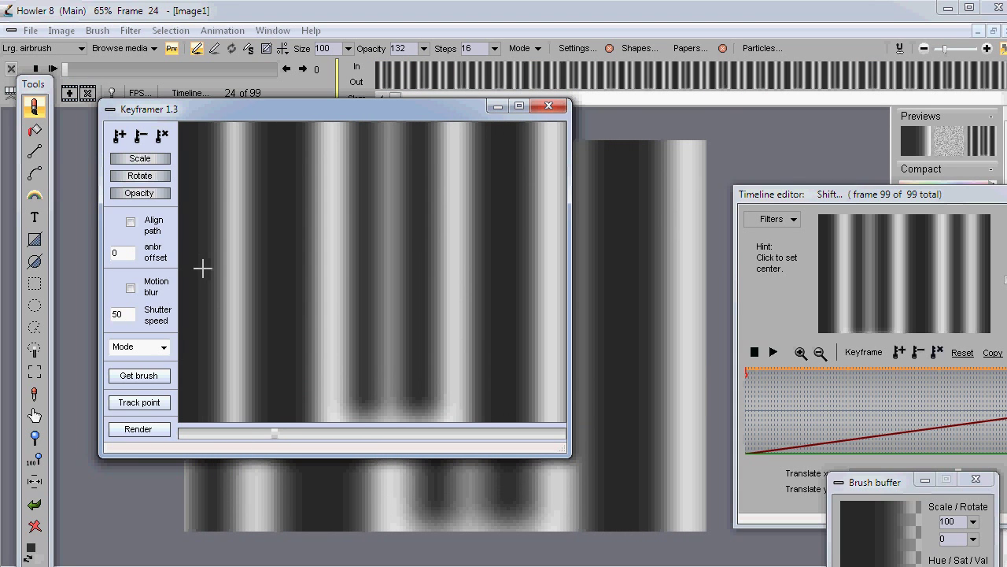
left_click_drag(252, 432, 169, 457)
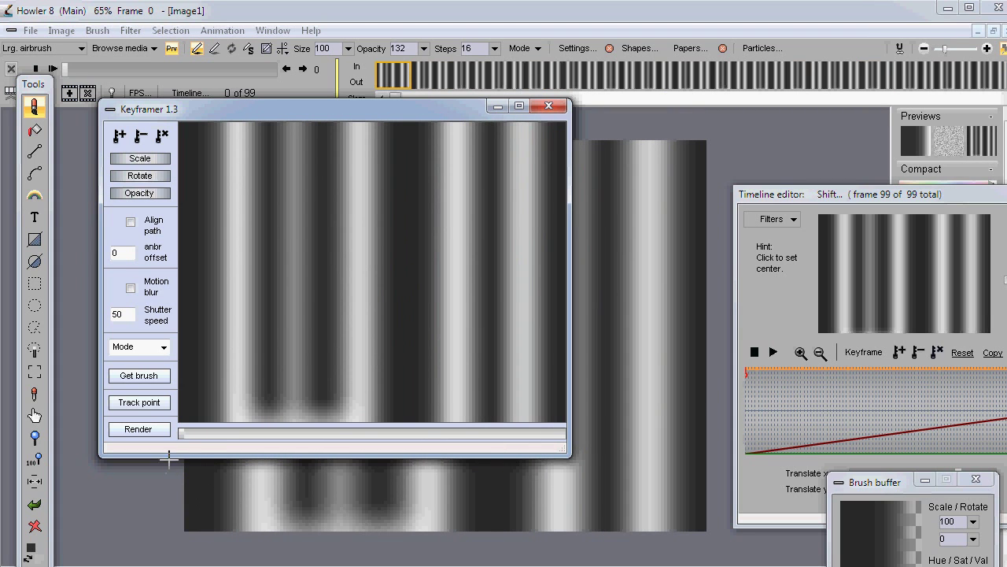
left_click_drag(331, 453, 442, 469)
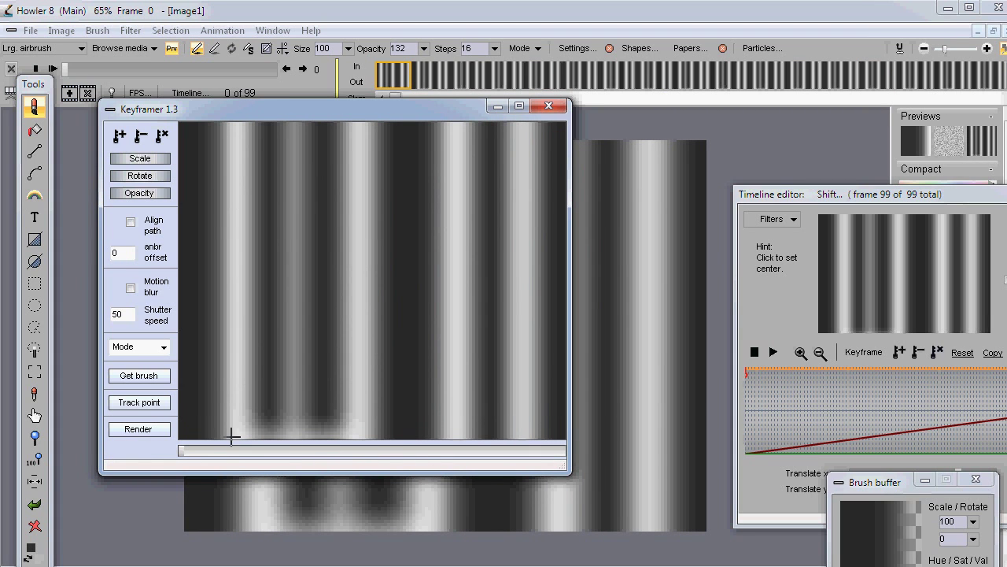
left_click_drag(183, 449, 301, 450)
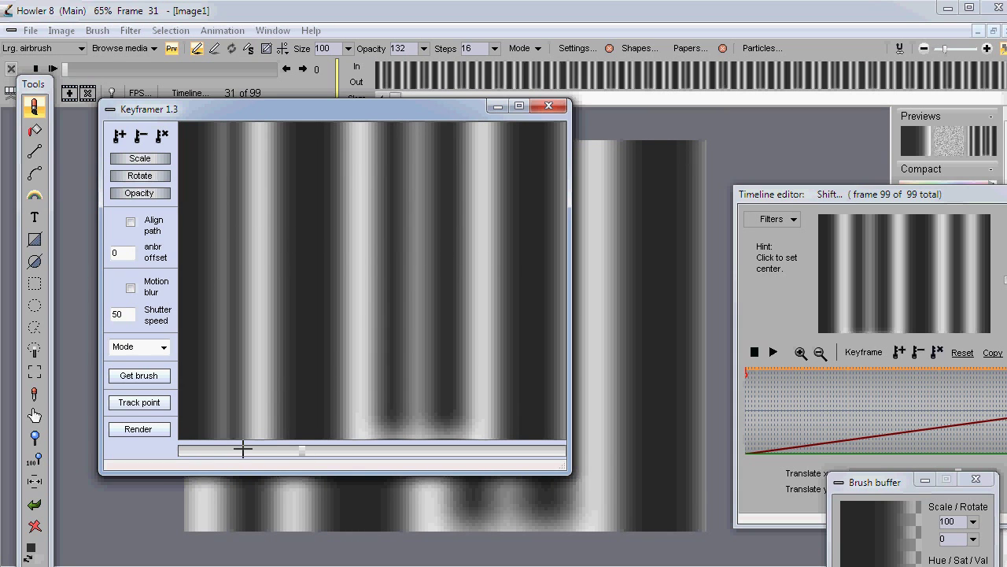
left_click_drag(242, 449, 181, 449)
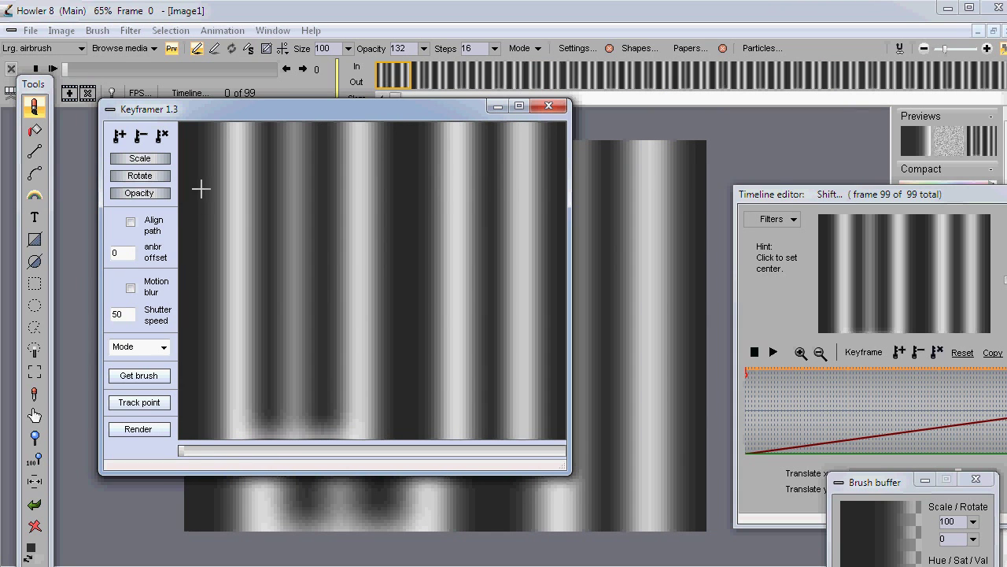
left_click(139, 429)
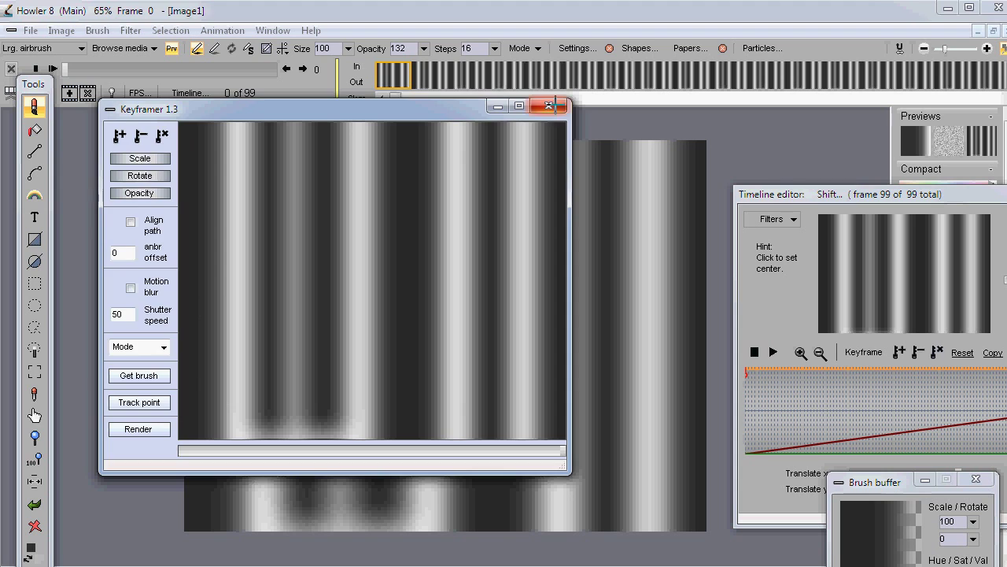
left_click(548, 105)
Apply a Gaussian blur of strength 46 to every frame from the Timeline editor.
left_click(53, 69)
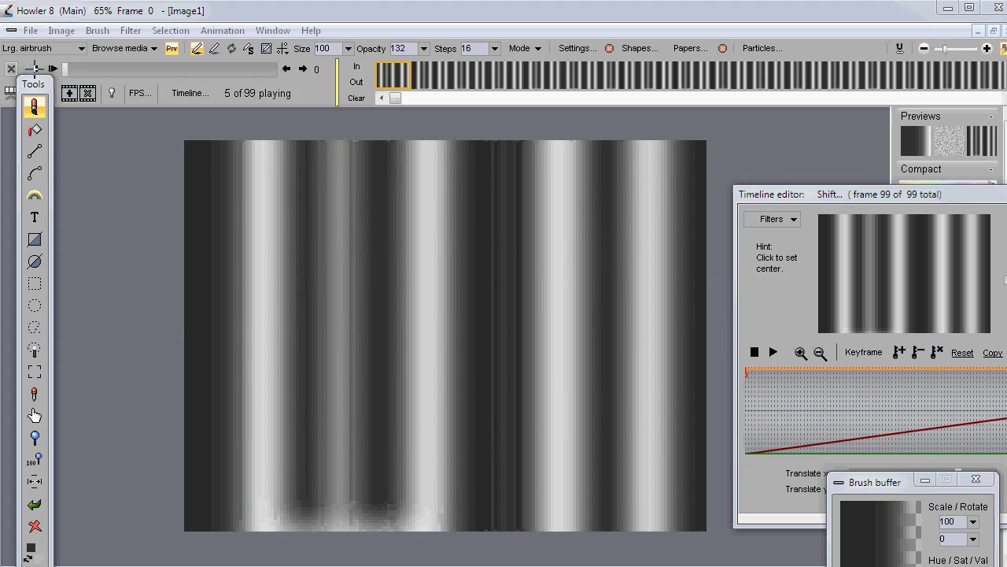
left_click(200, 88)
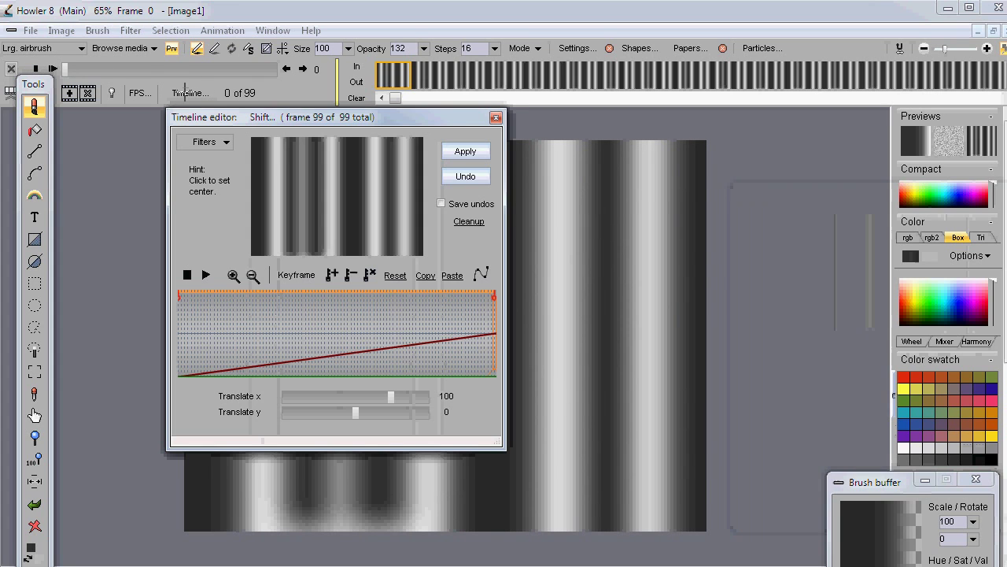
left_click(217, 142)
left_click_drag(423, 256, 430, 204)
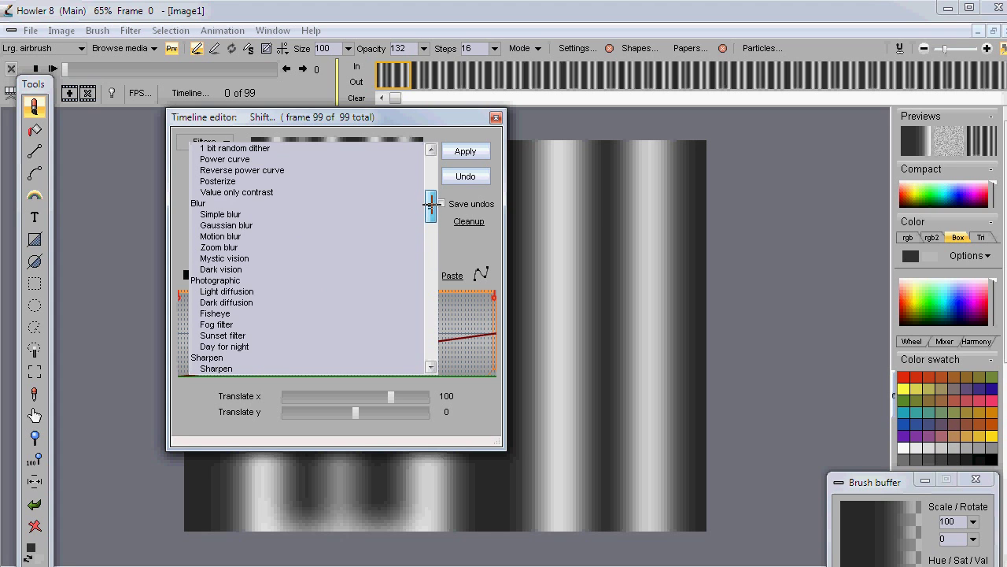
left_click(232, 225)
left_click_drag(272, 119, 142, 52)
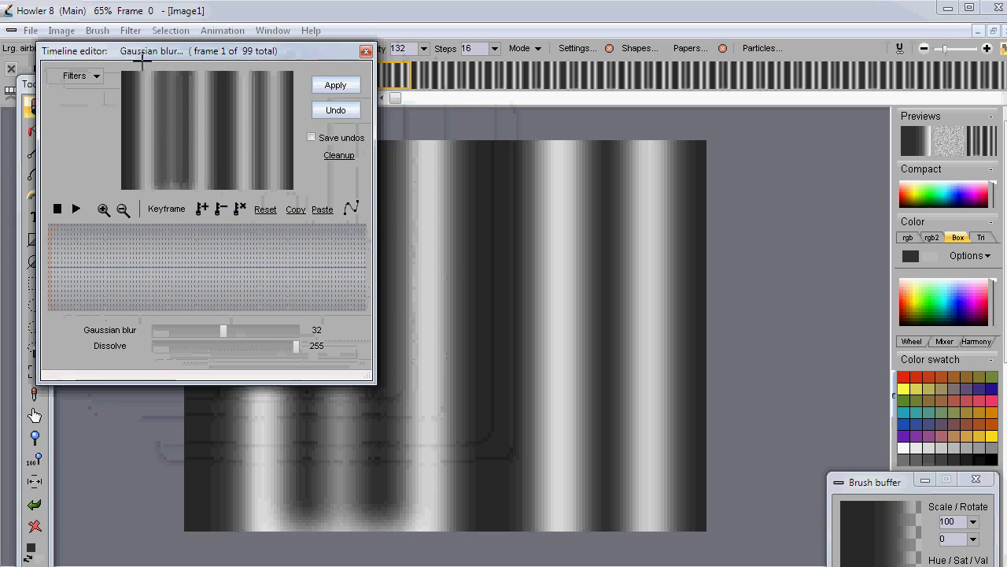
left_click_drag(224, 330, 256, 329)
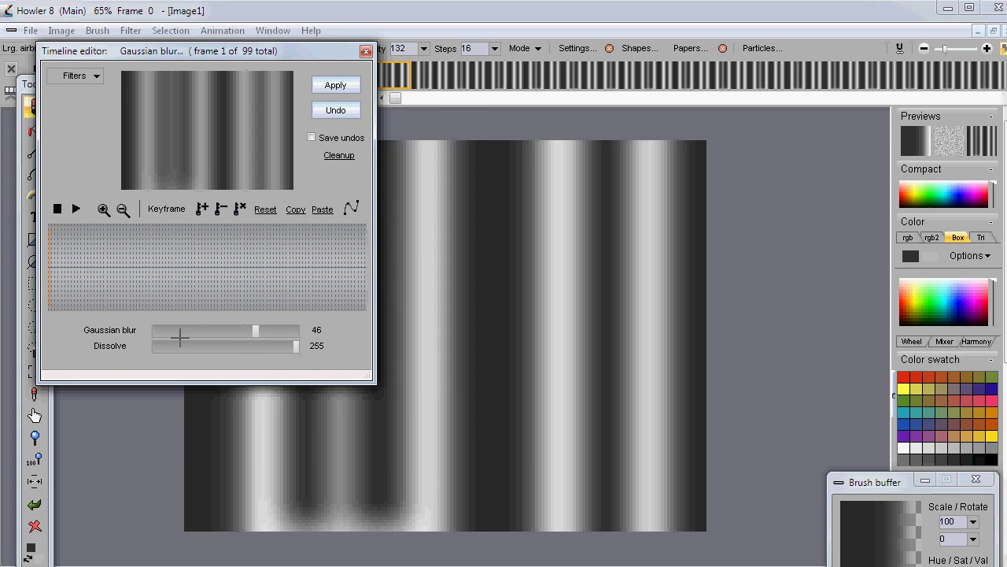
left_click(333, 85)
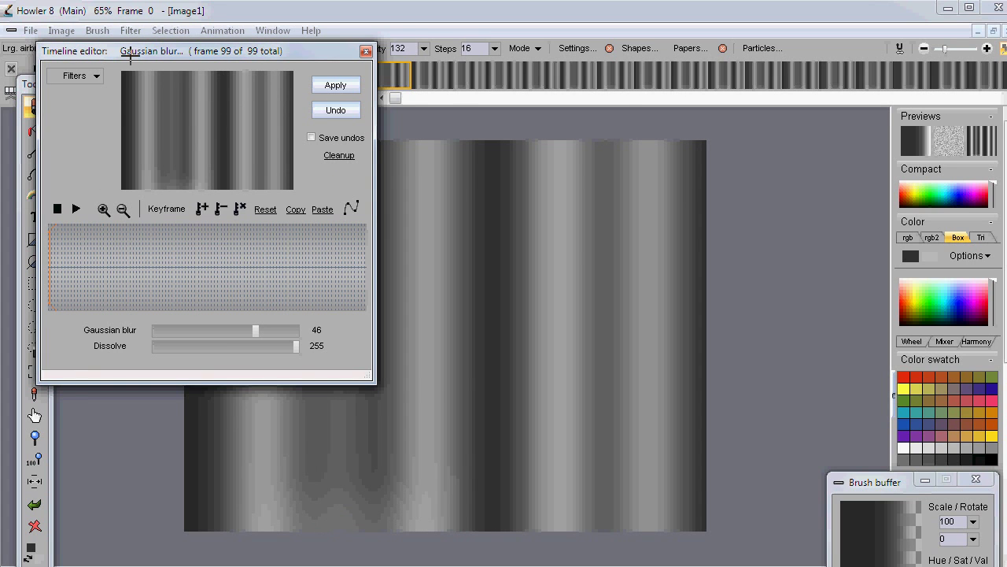
Reopen the filter list and play the blurred animation.
left_click_drag(129, 55, 698, 127)
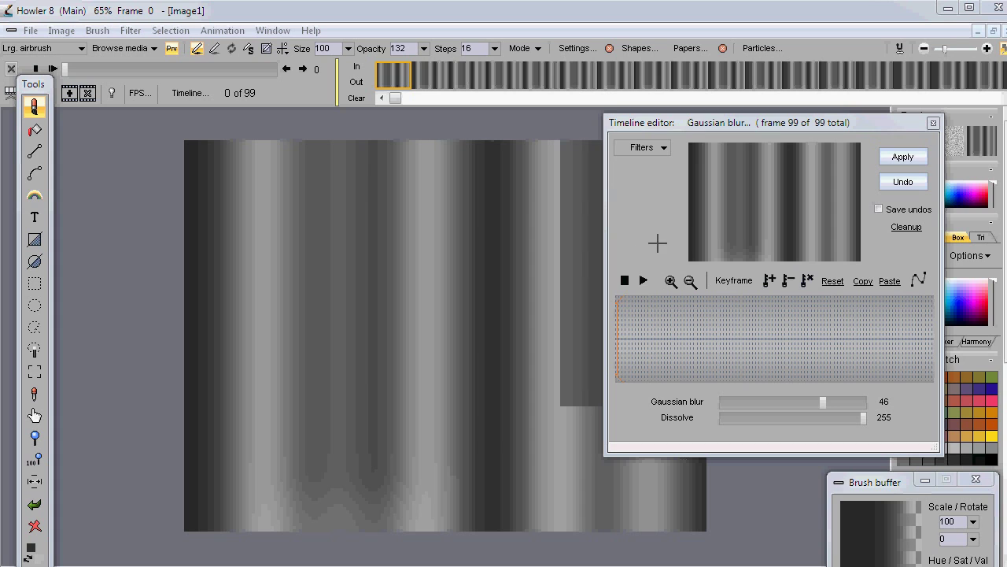
left_click_drag(698, 124, 185, 122)
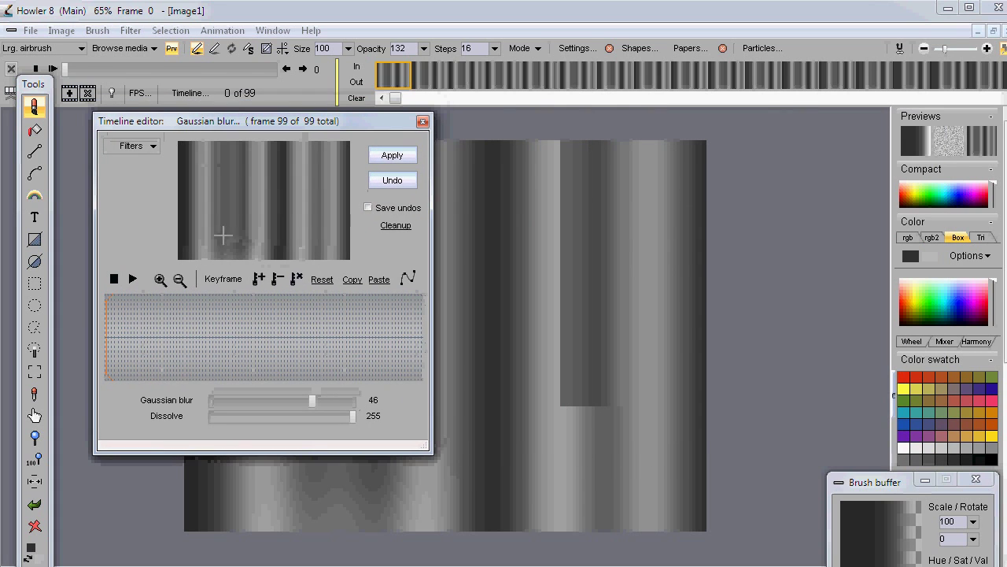
left_click(142, 137)
left_click_drag(355, 198, 356, 168)
left_click_drag(250, 120, 703, 395)
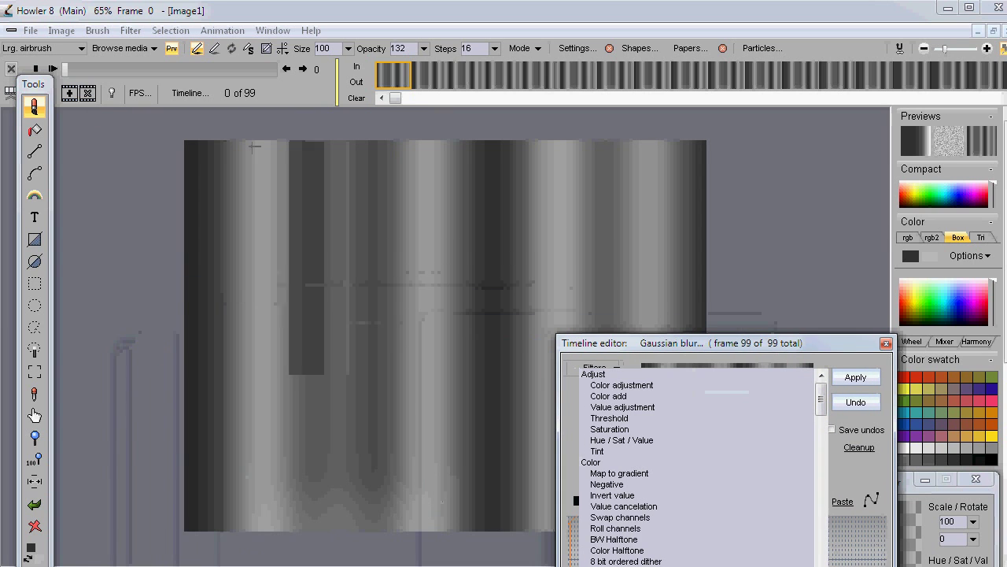
left_click(50, 68)
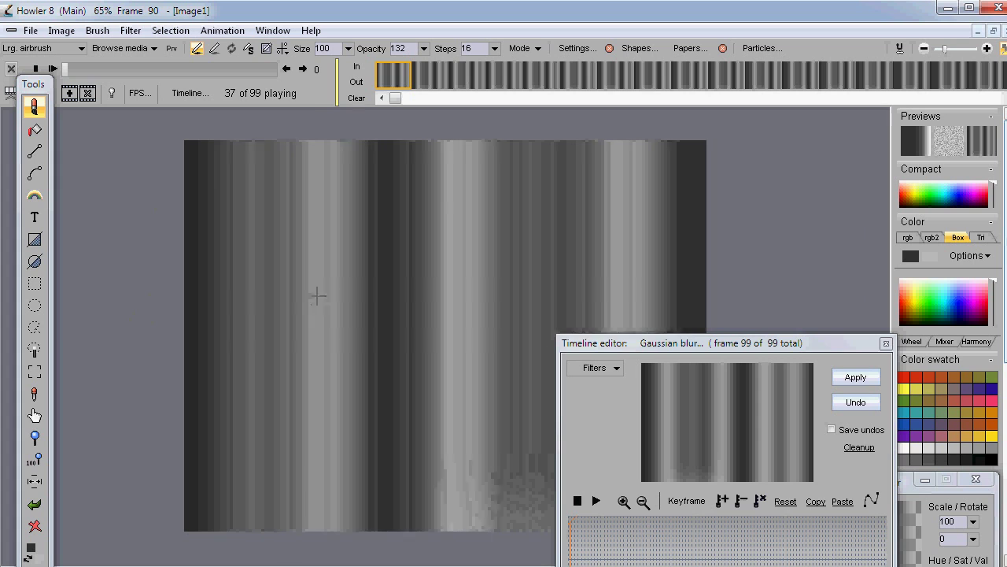
Stop playback and choose the Wave distort filter in the Timeline editor.
key("Escape")
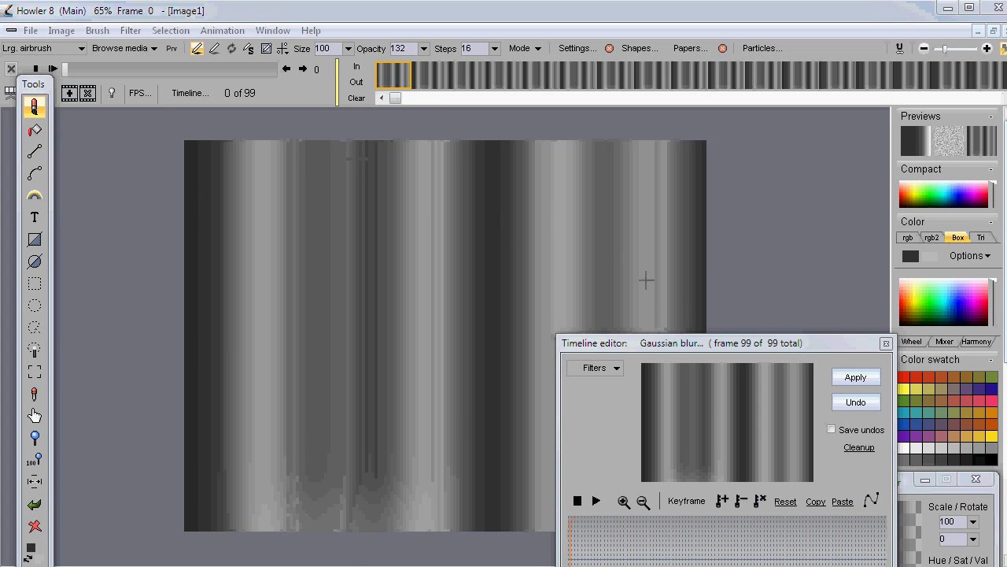
left_click_drag(653, 344, 556, 144)
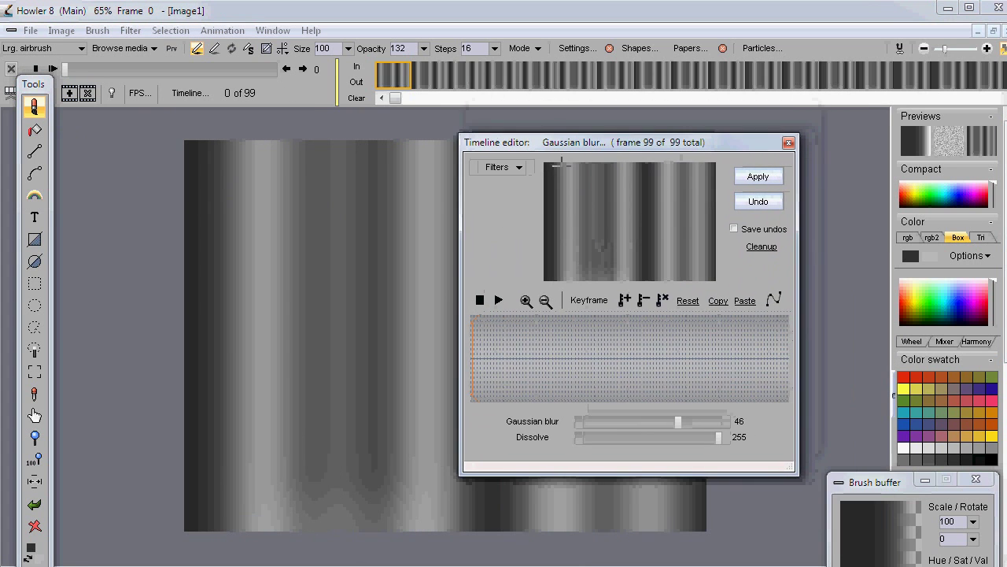
left_click(511, 167)
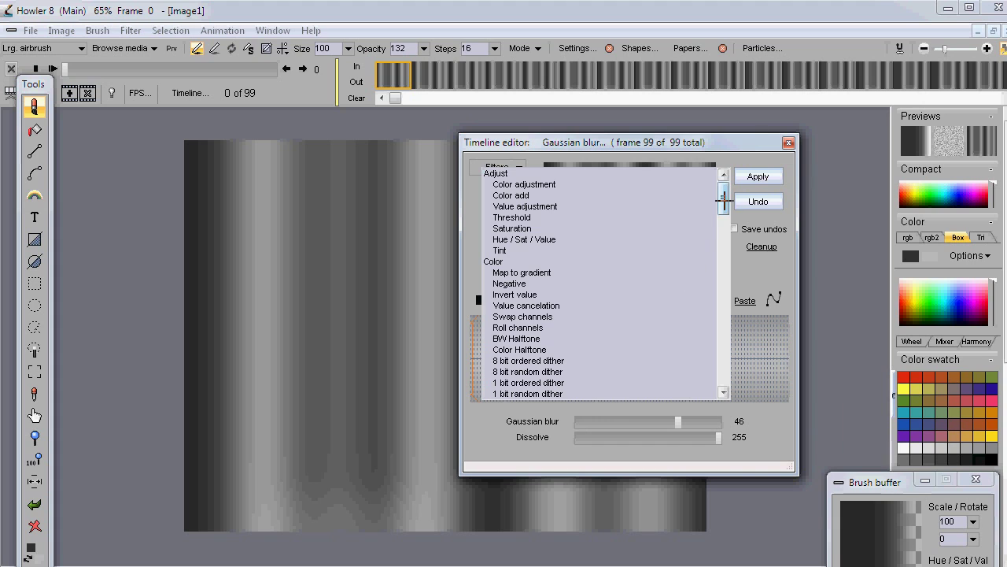
left_click_drag(724, 202, 724, 291)
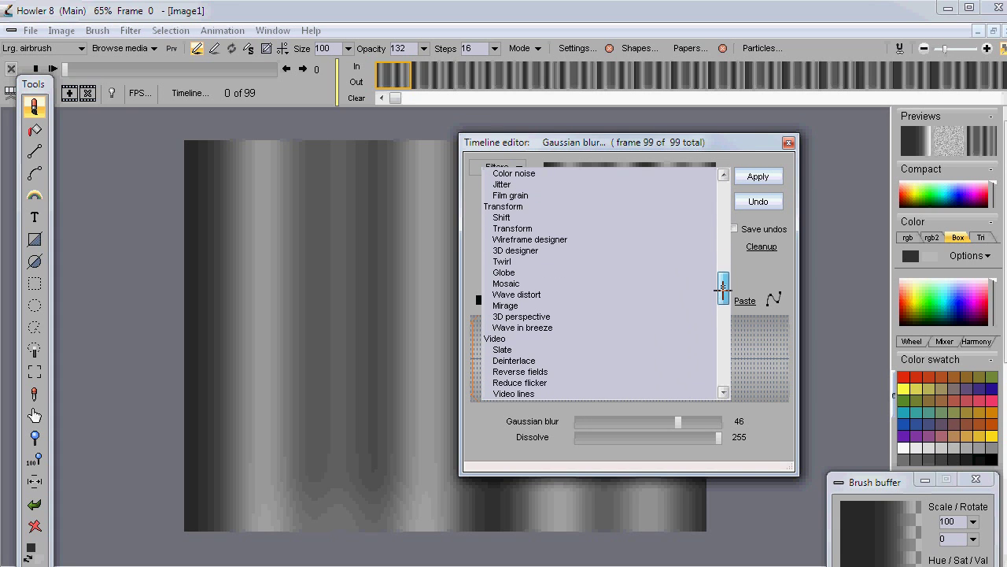
left_click(516, 295)
left_click_drag(552, 143, 192, 131)
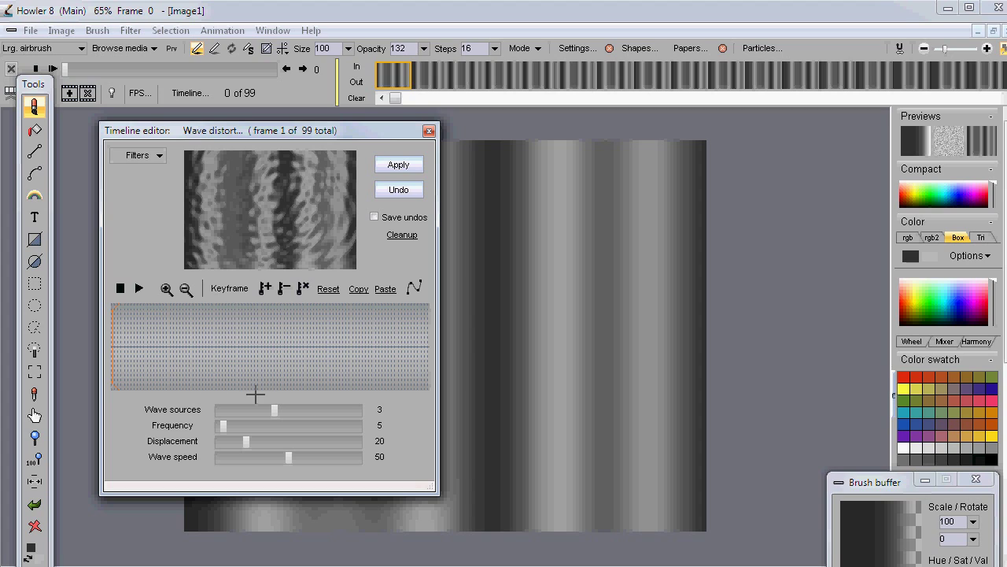
Set wave sources 1, frequency 2, displacement 23 and speed 65, previewing a few frames.
mouse_move(266, 408)
left_mouse_down()
mouse_move(349, 410)
mouse_move(222, 409)
left_mouse_up()
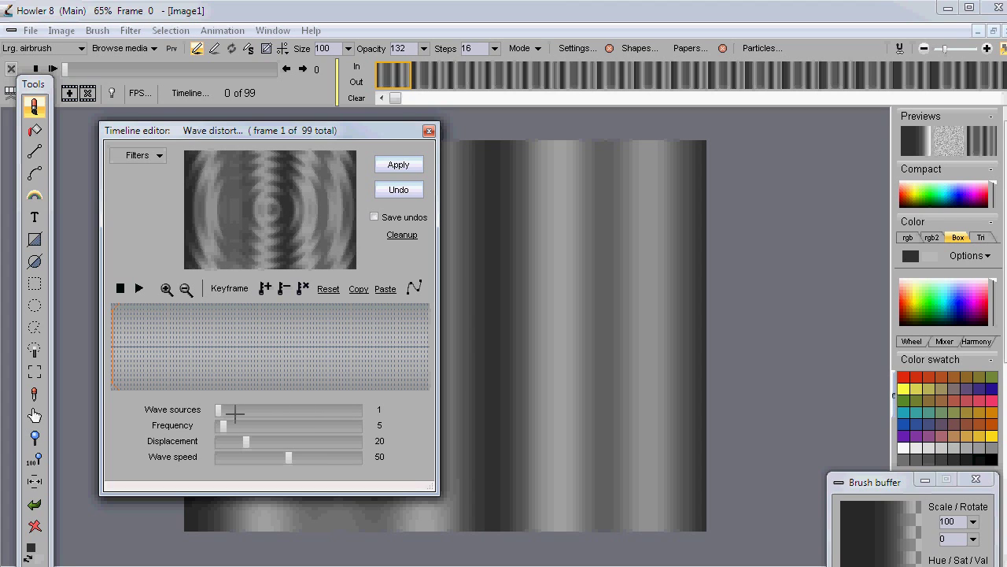
mouse_move(224, 425)
left_mouse_down()
mouse_move(247, 425)
mouse_move(221, 426)
left_mouse_up()
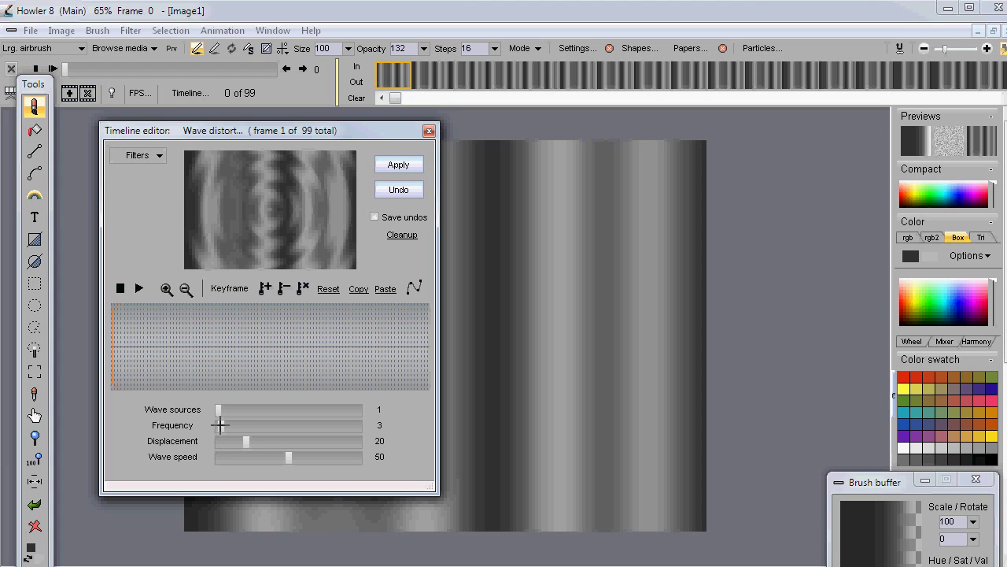
left_click_drag(219, 426, 218, 427)
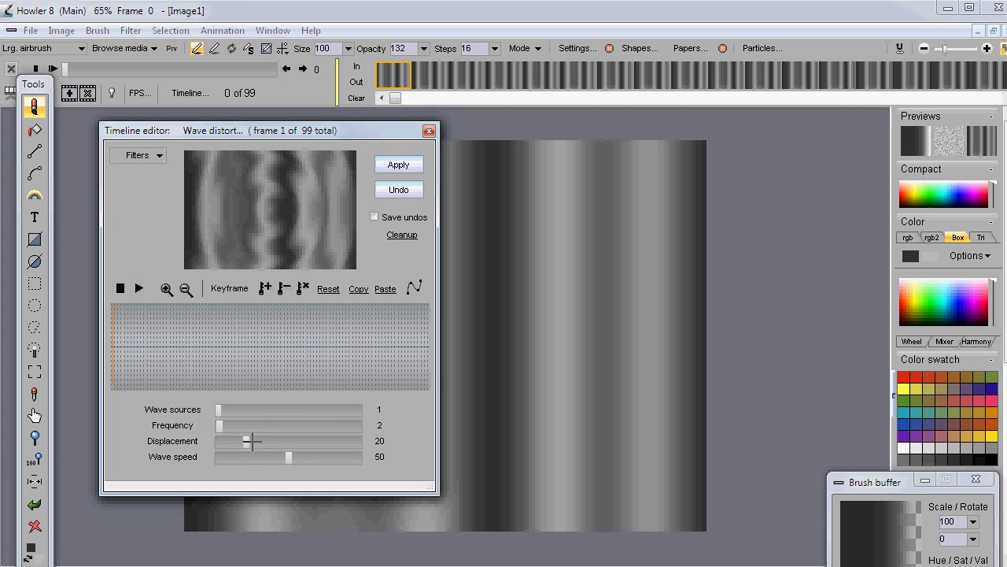
mouse_move(260, 446)
left_mouse_down()
mouse_move(341, 445)
mouse_move(243, 446)
mouse_move(350, 442)
mouse_move(251, 439)
left_mouse_up()
left_click_drag(285, 461, 306, 458)
mouse_move(158, 330)
left_mouse_down()
mouse_move(326, 349)
mouse_move(235, 350)
left_mouse_up()
Apply the wave distortion to all frames and close the filter editor.
left_click(401, 164)
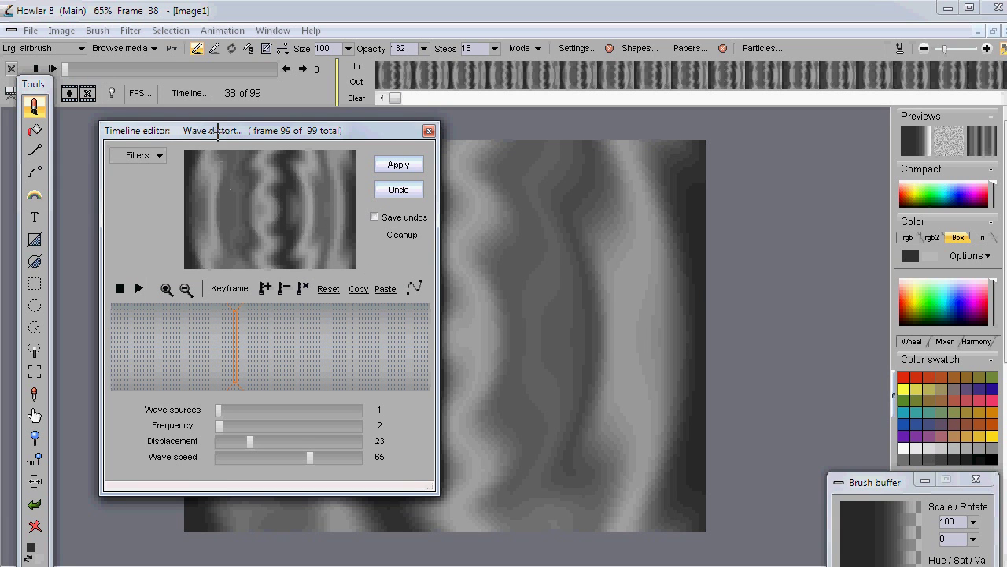
left_click_drag(217, 131, 191, 146)
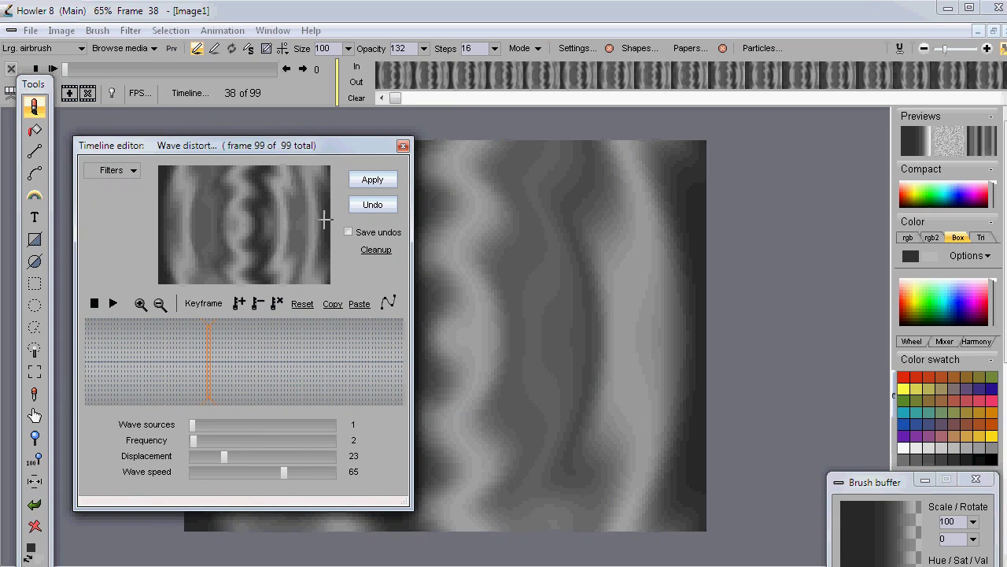
left_click(402, 145)
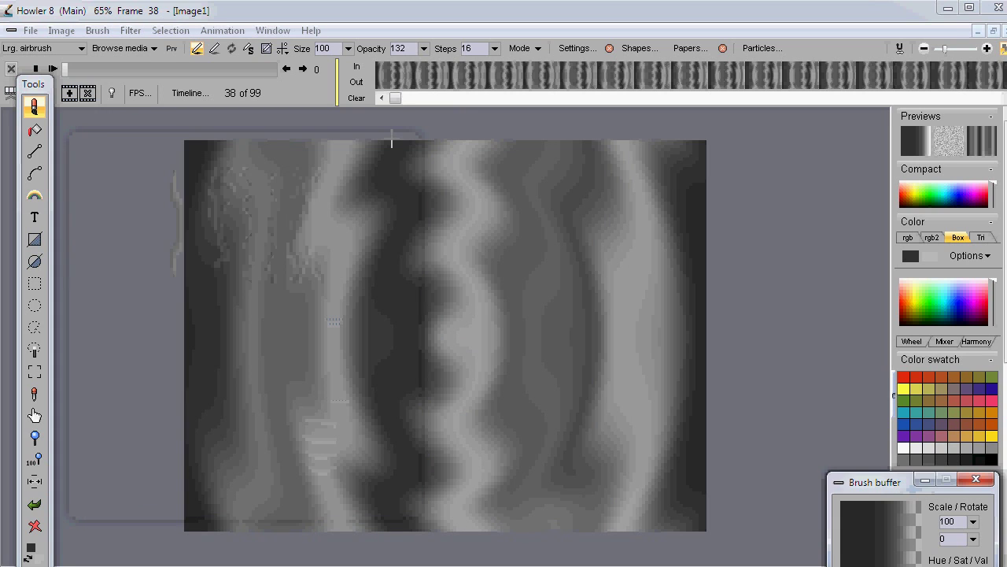
Save the animation as flag2.dwa in the flag folder, dismiss the notice, and start playback.
left_click(211, 30)
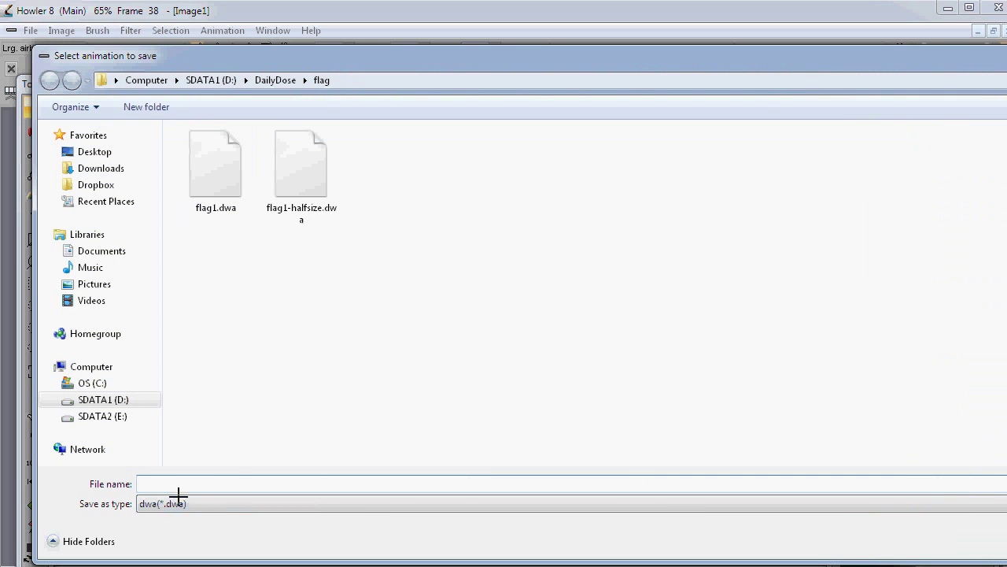
left_click(178, 482)
type("f")
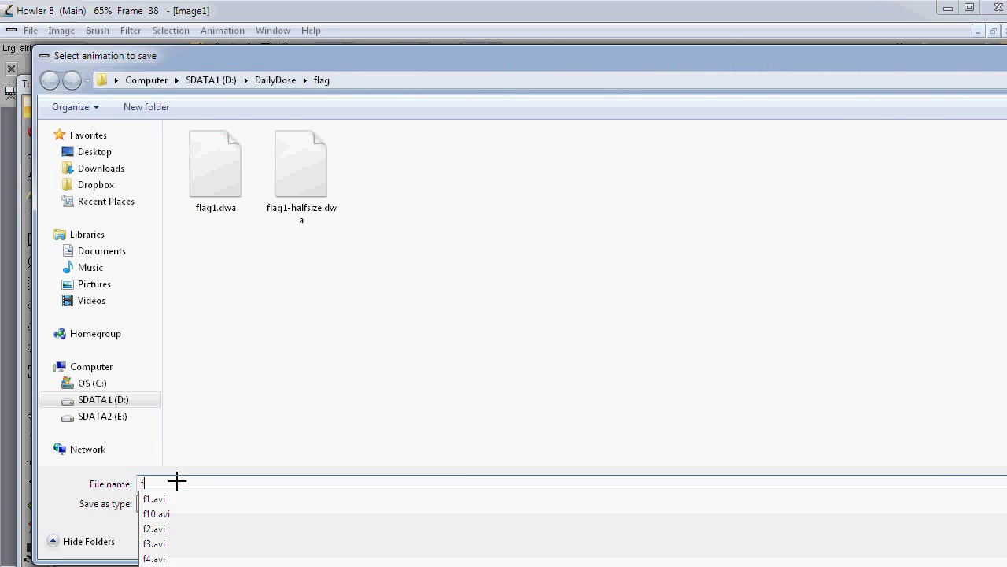
type("lag2")
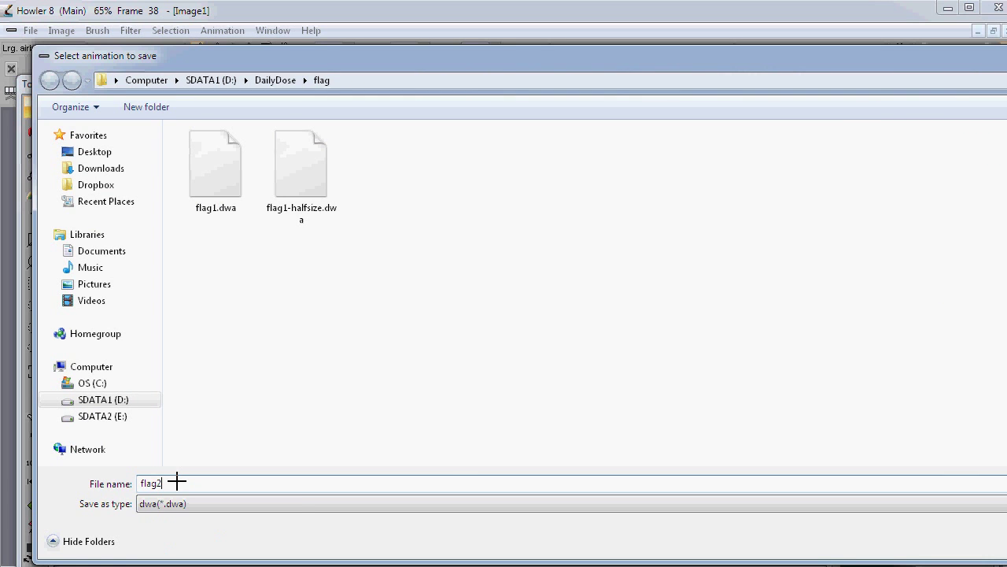
key("Return")
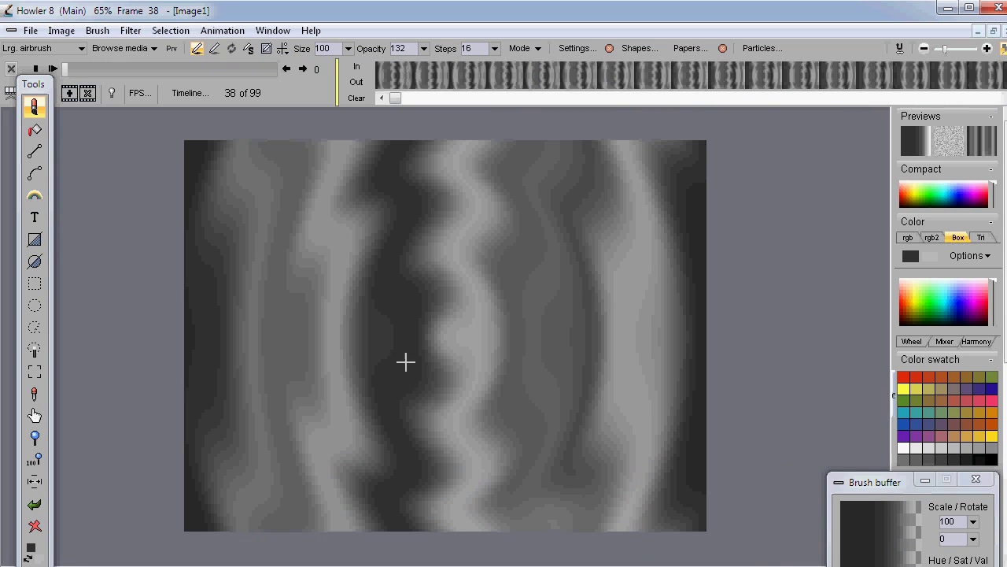
left_click(632, 417)
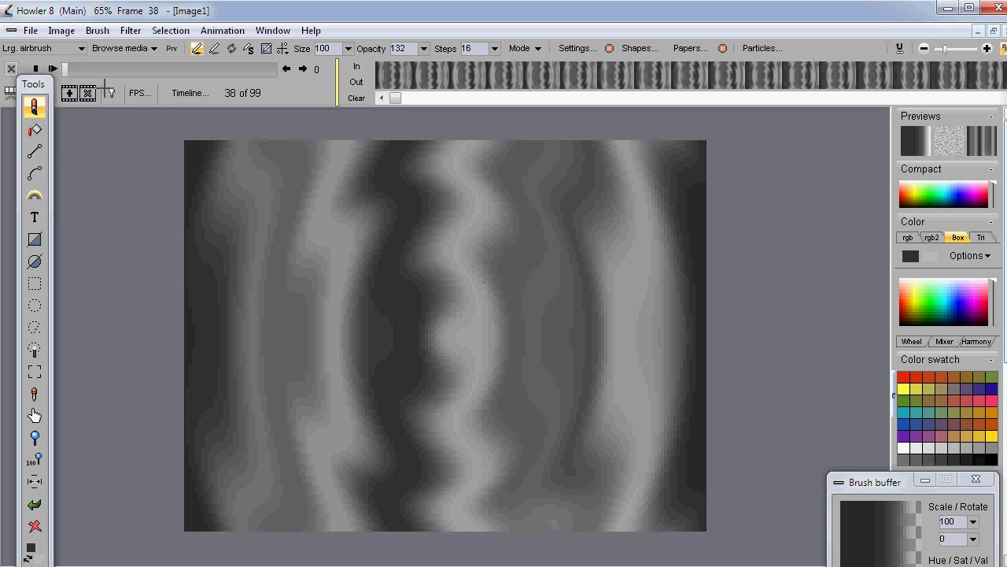
left_click(51, 69)
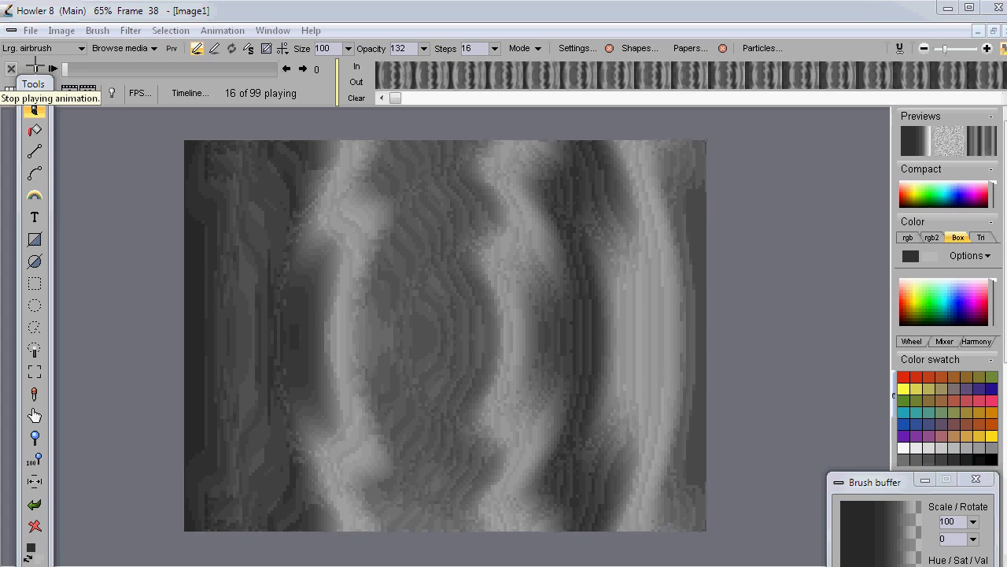
Stop playback, open the Timeline editor, and close the Brush buffer panel.
left_click(35, 68)
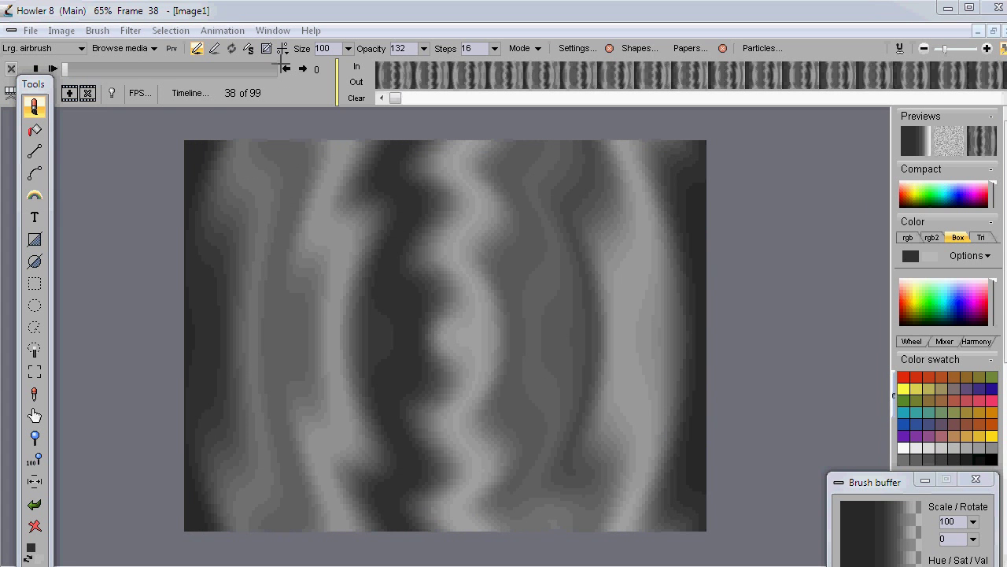
left_click(219, 30)
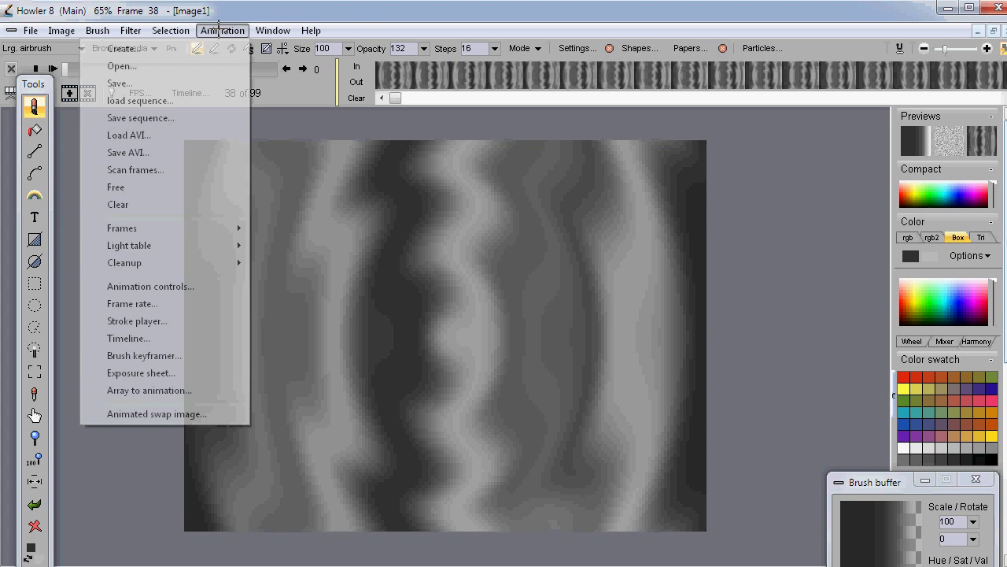
left_click(223, 30)
left_click(190, 93)
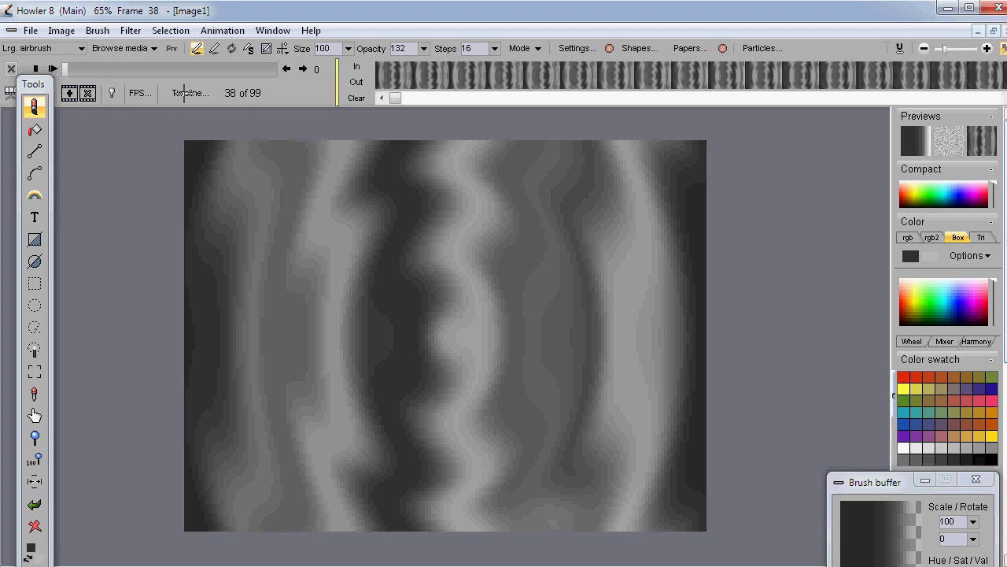
left_click_drag(229, 117, 108, 101)
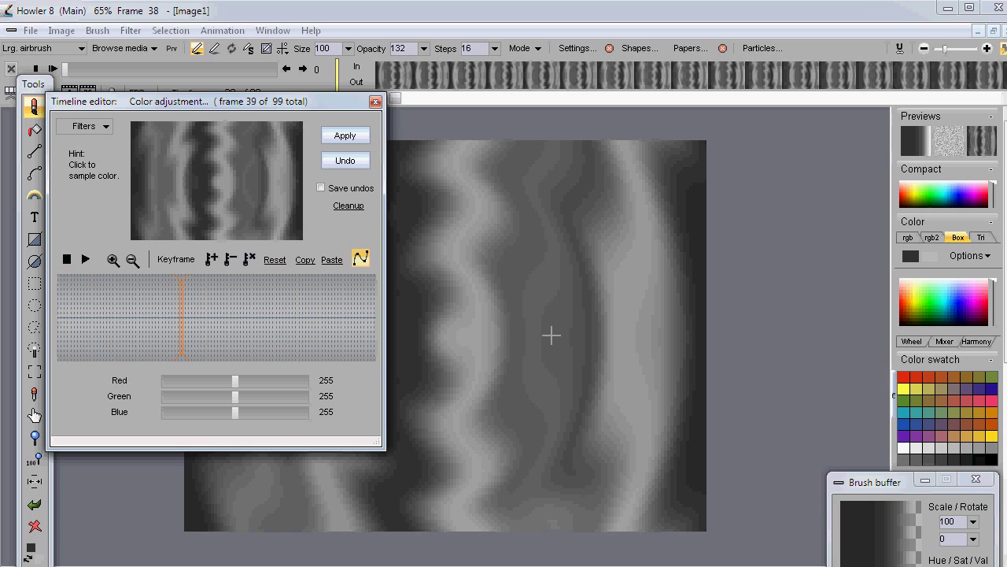
left_click_drag(546, 323, 719, 347)
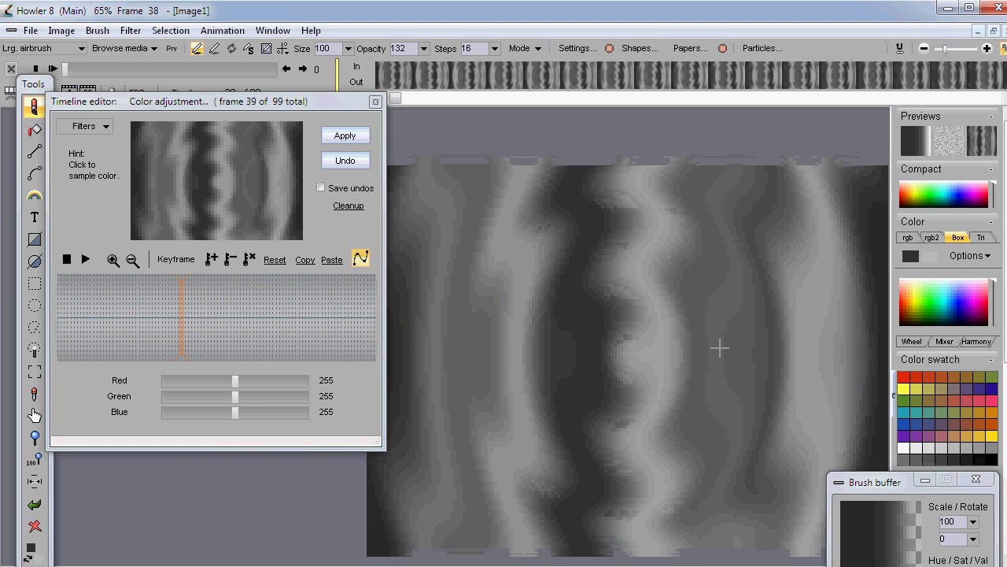
left_click(976, 478)
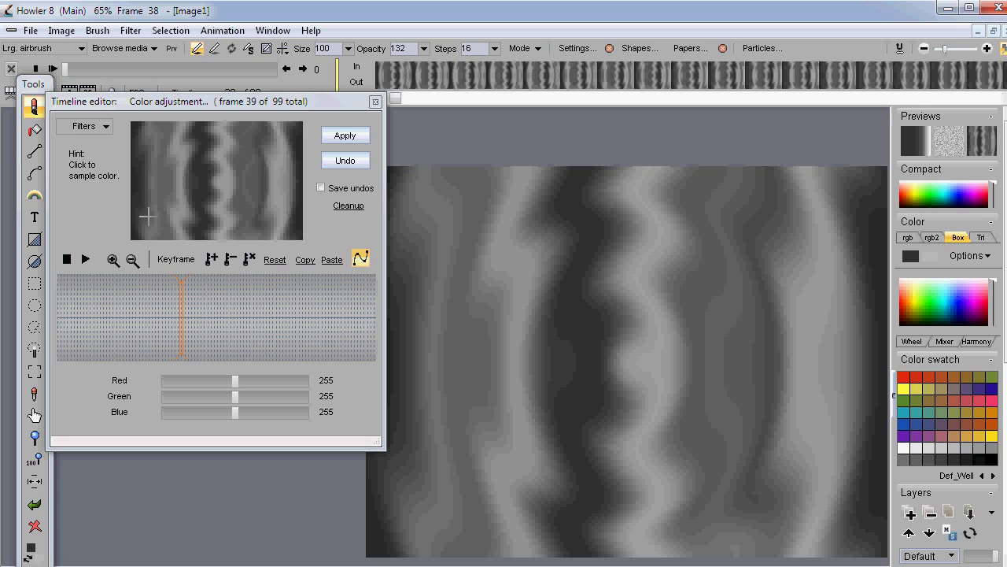
Choose the 3D designer filter from the Filters list.
left_click(84, 126)
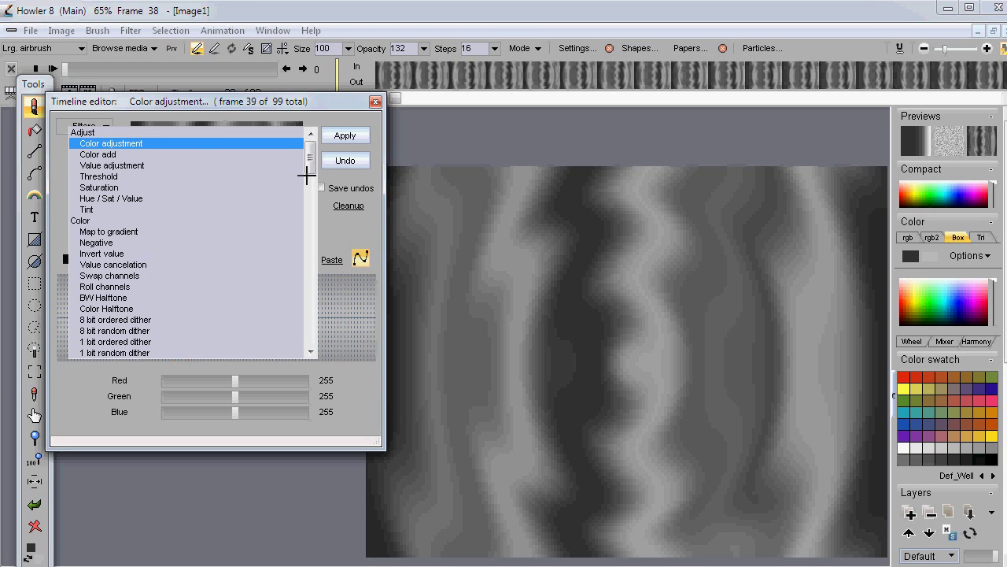
left_click_drag(310, 146, 317, 247)
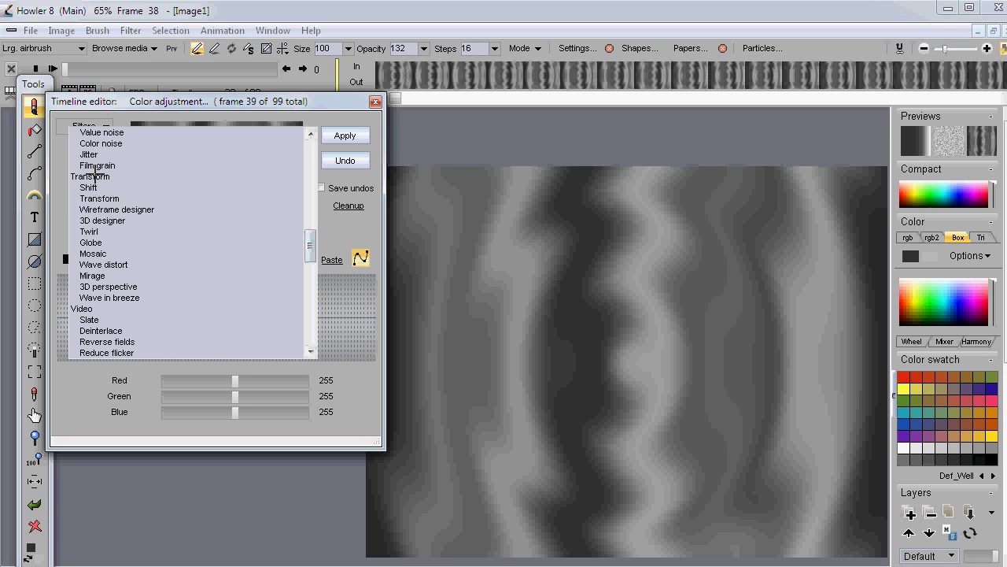
left_click(96, 221)
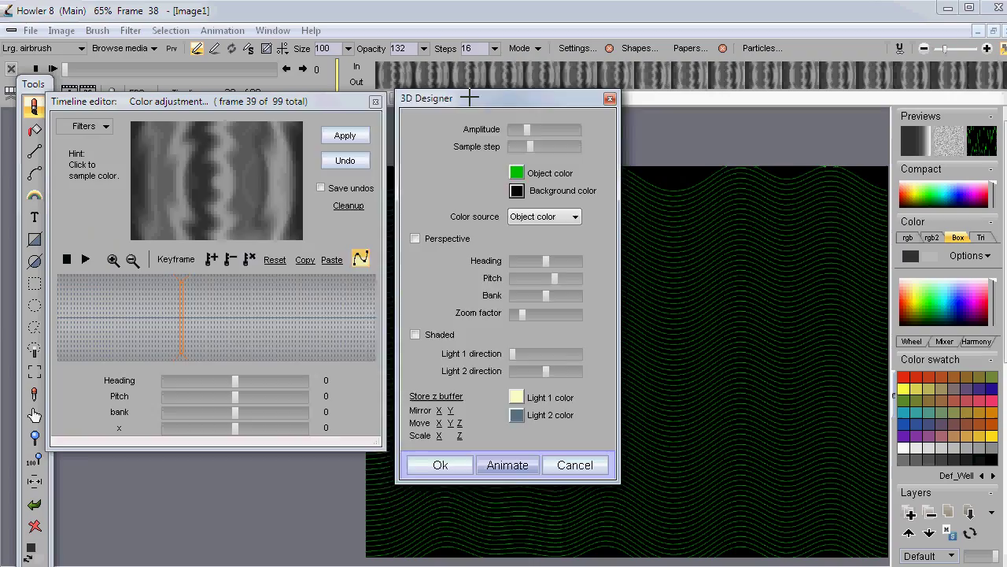
Raise the 3D designer's wave amplitude and enable Perspective and Shaded rendering.
left_click_drag(469, 98, 202, 145)
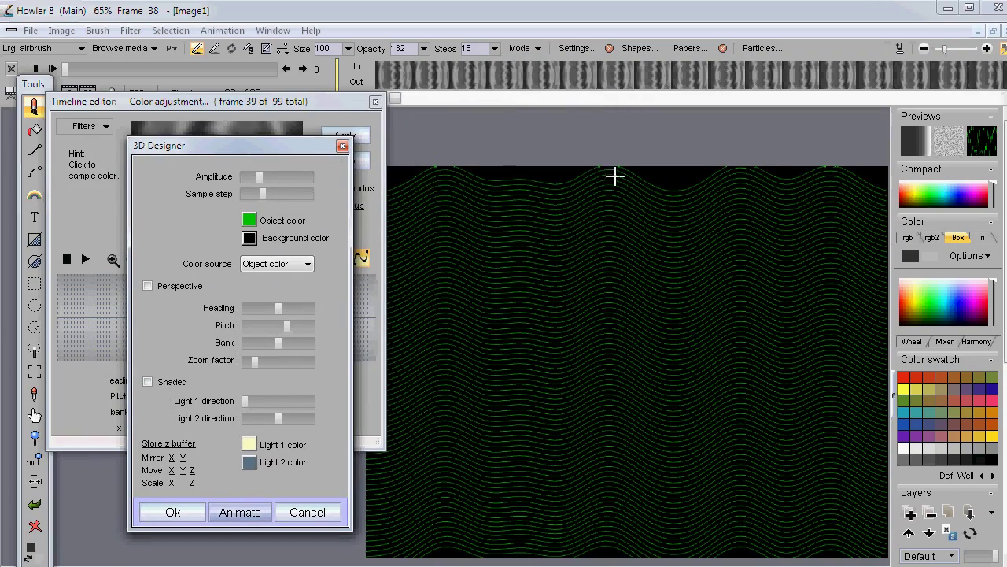
mouse_move(260, 176)
left_mouse_down()
mouse_move(324, 175)
mouse_move(260, 171)
mouse_move(279, 178)
left_mouse_up()
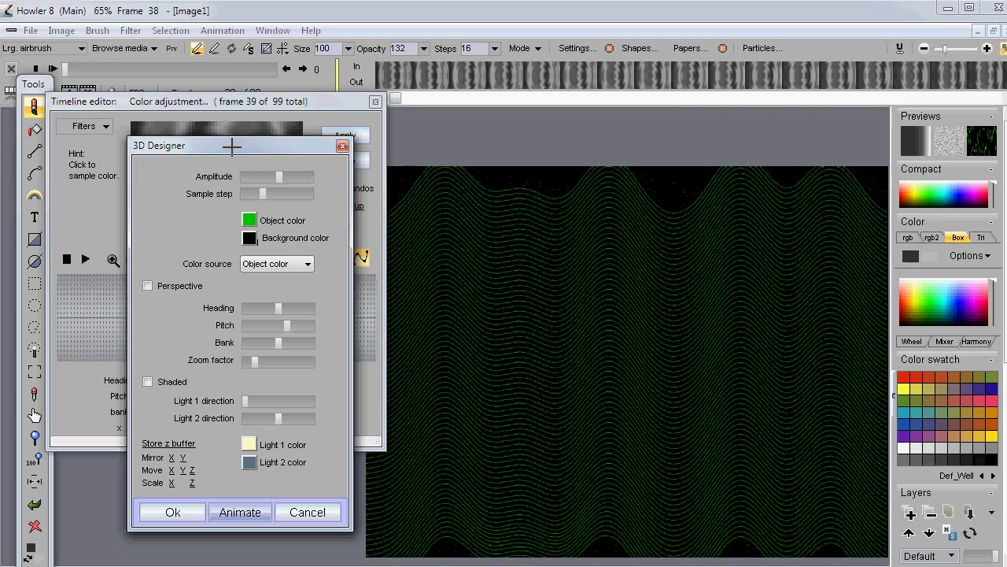
left_click_drag(232, 146, 293, 285)
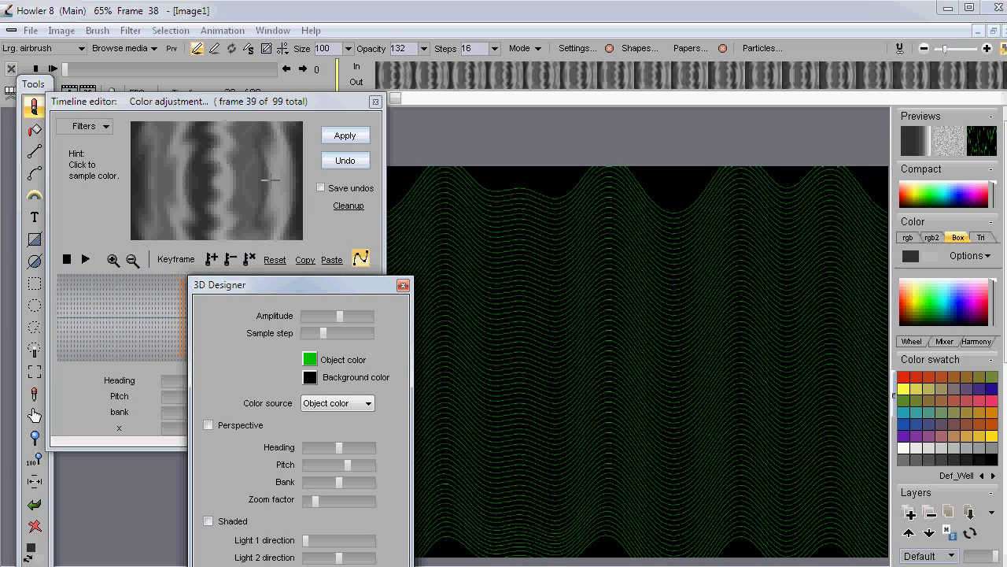
left_click_drag(266, 284, 176, 150)
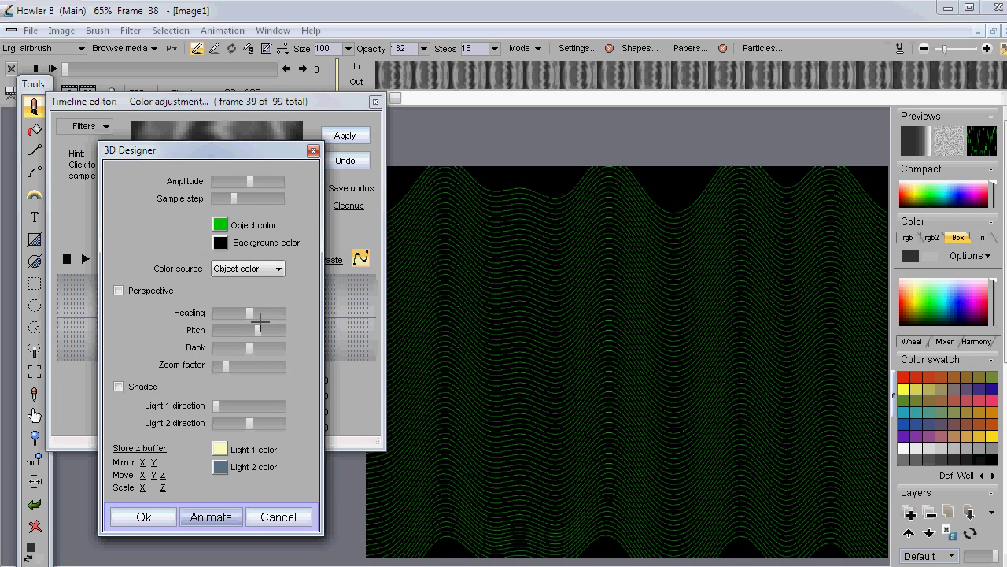
left_click(119, 290)
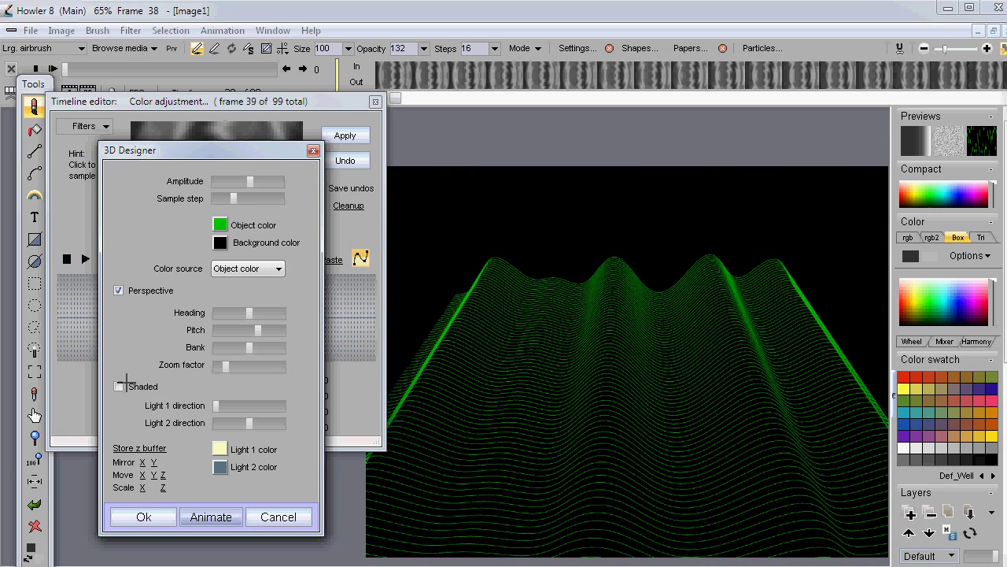
left_click(118, 387)
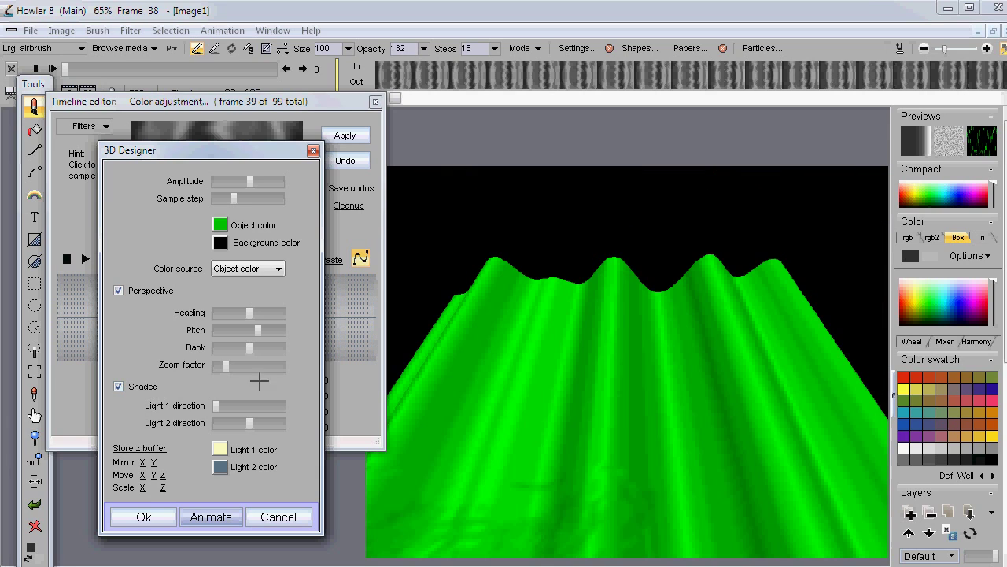
left_click(250, 268)
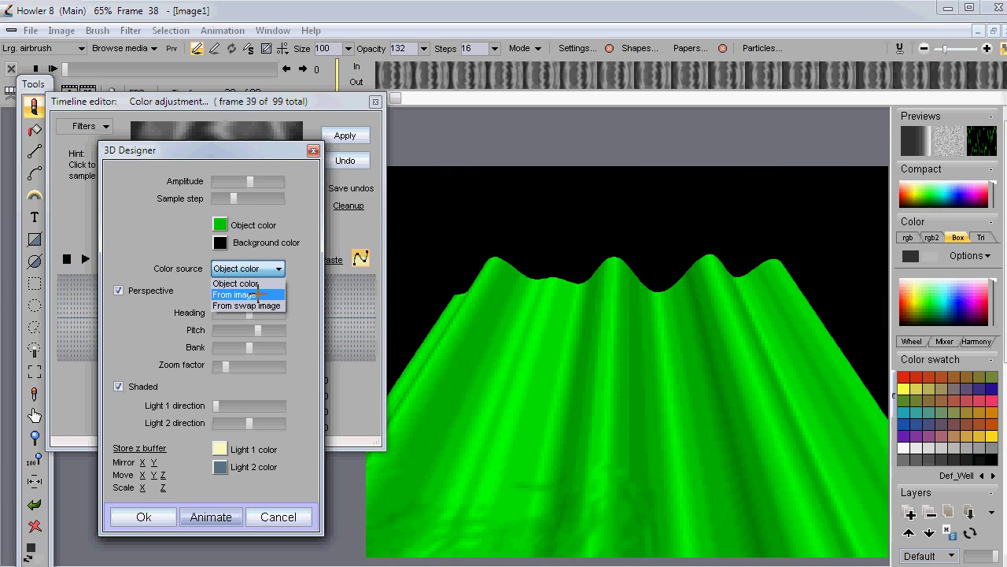
Set the 3D surface's colour source to From image.
left_click(257, 295)
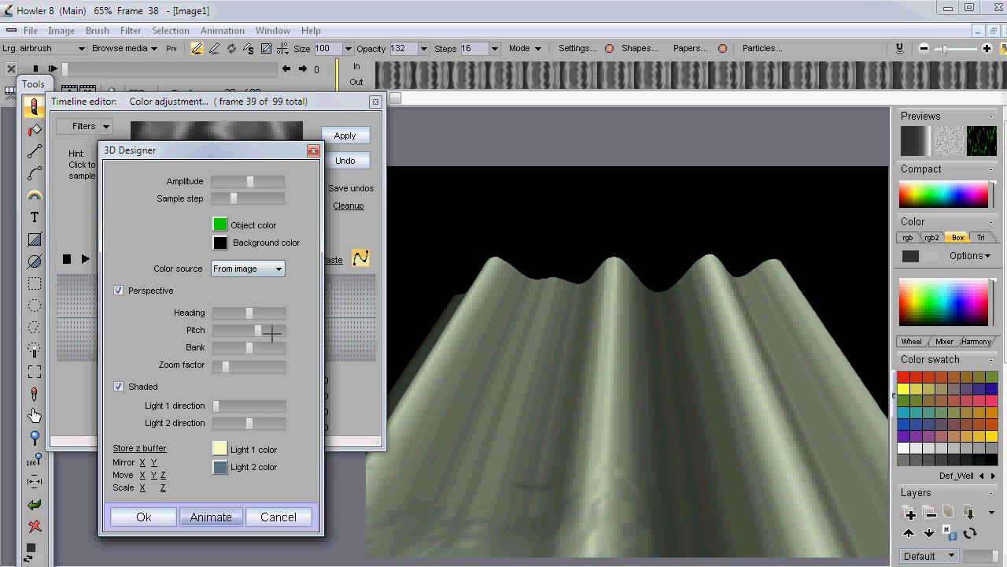
left_click_drag(241, 149, 247, 327)
left_click_drag(253, 277, 207, 129)
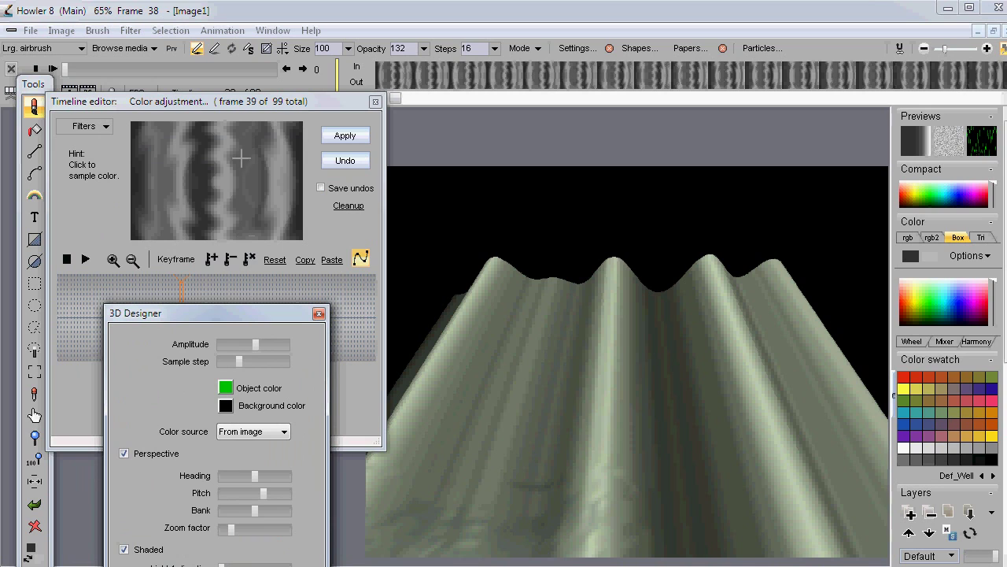
left_click_drag(265, 251, 231, 278)
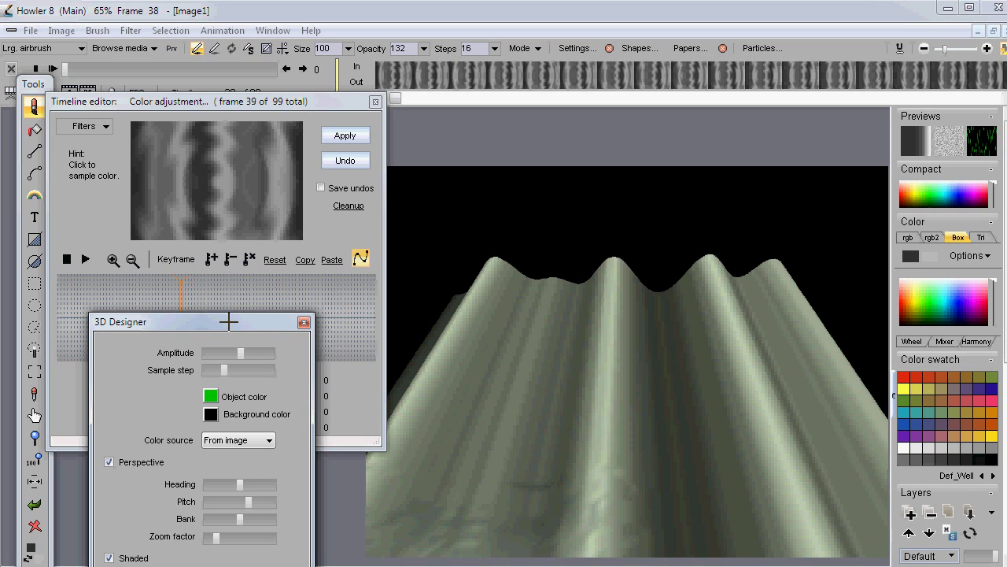
left_click_drag(228, 321, 210, 169)
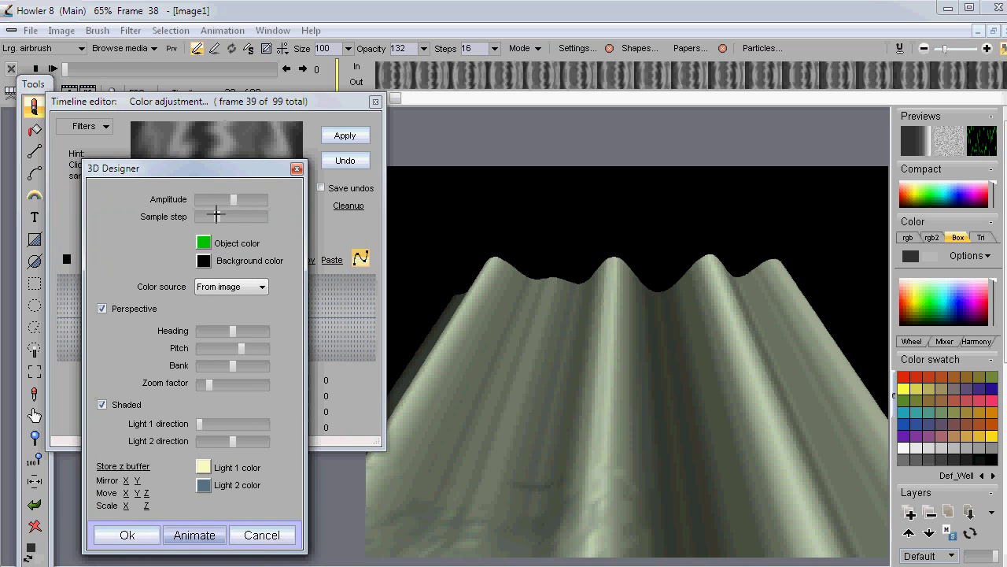
Adjust sample step, lower the amplitude, tilt the pitch, move the surface, and confirm with Ok.
left_click_drag(216, 214, 235, 217)
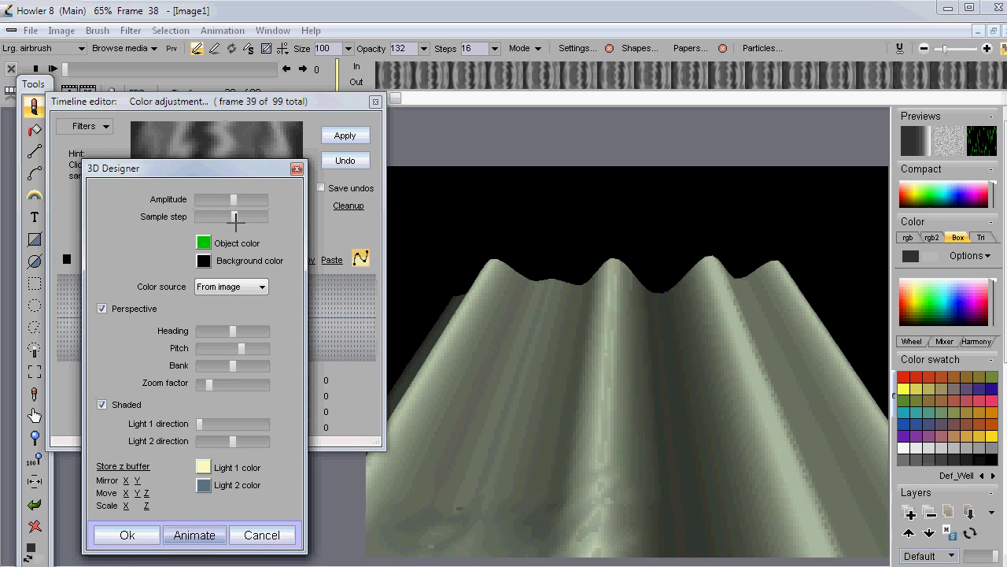
left_click_drag(234, 199, 233, 201)
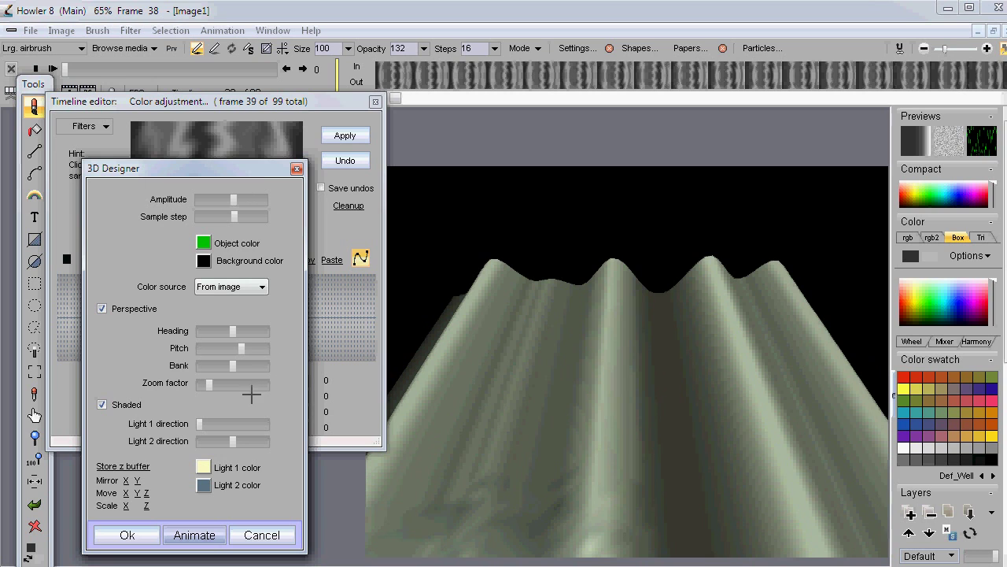
mouse_move(241, 347)
left_mouse_down()
mouse_move(250, 347)
mouse_move(229, 332)
mouse_move(240, 364)
left_mouse_up()
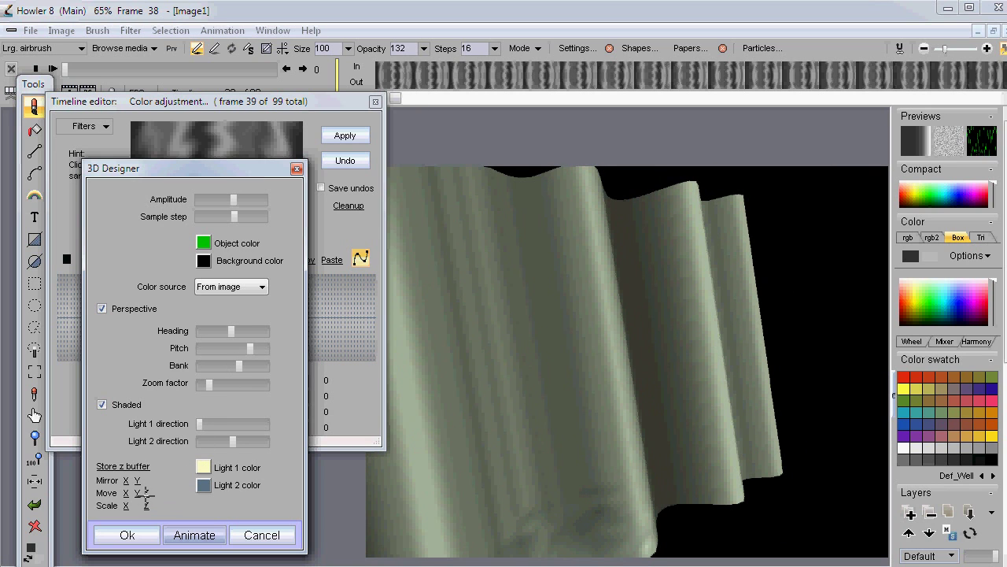
left_click_drag(144, 493, 294, 483)
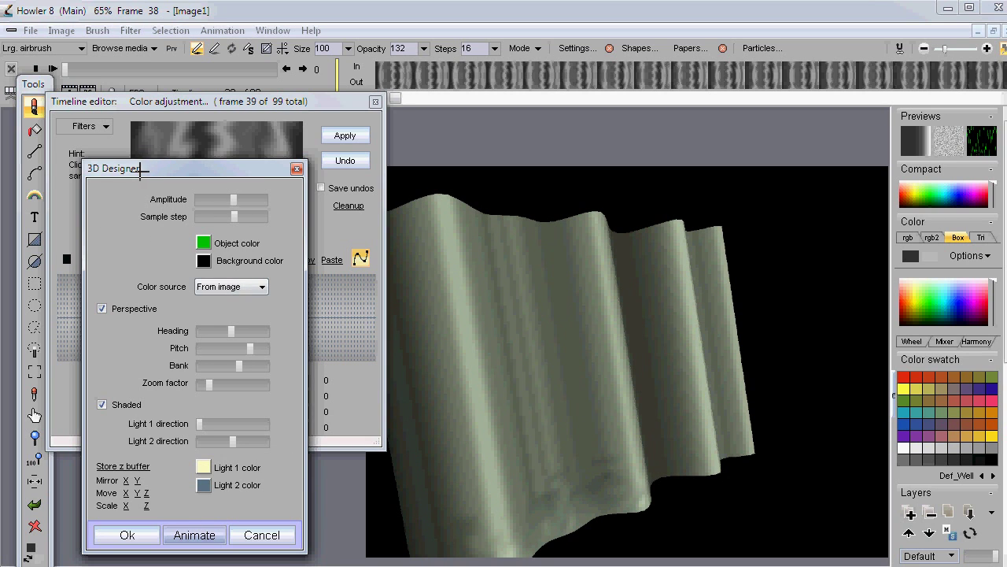
left_click_drag(140, 169, 330, 163)
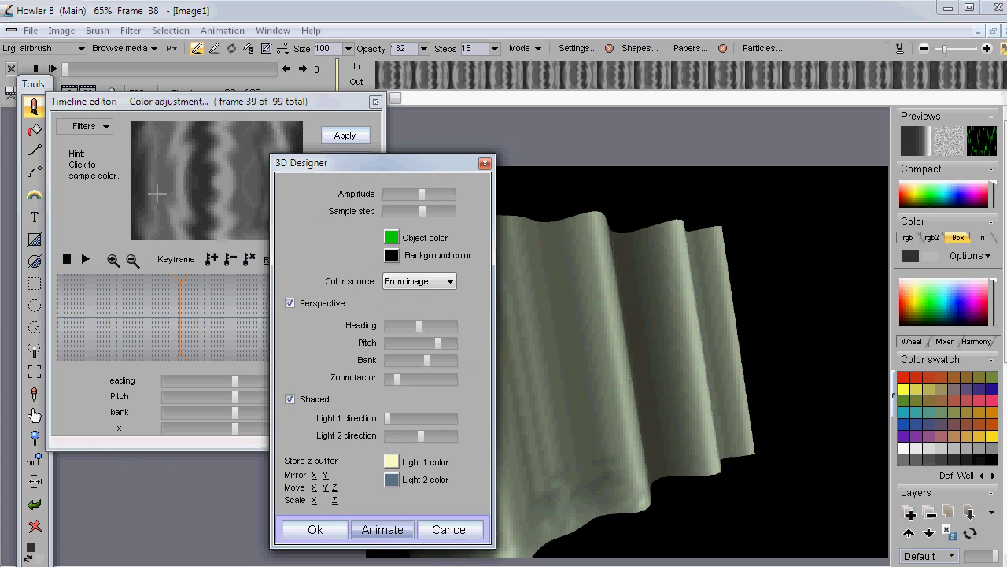
left_click(319, 531)
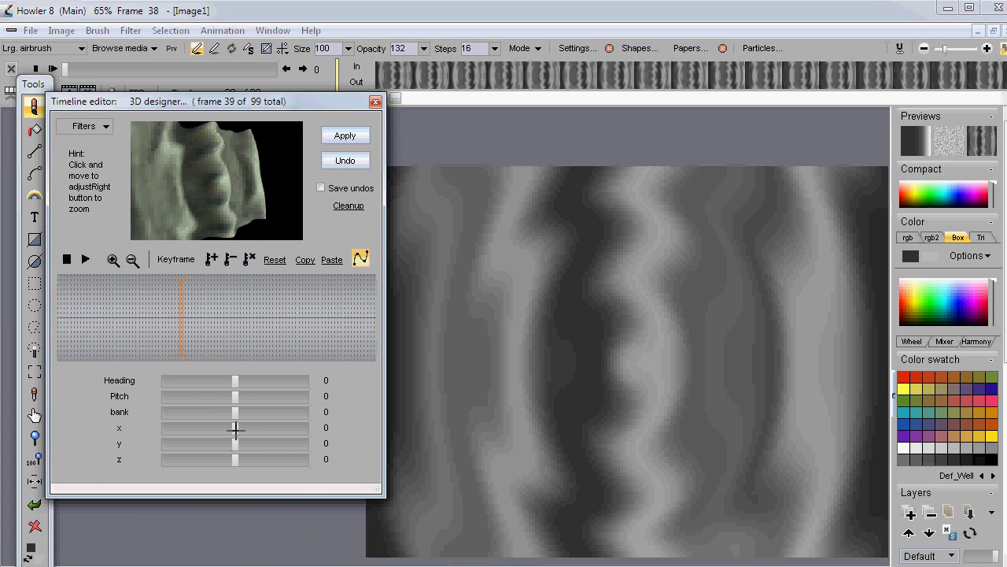
Position the surface with z 244, y -100 and shifted x, previewing frames up to 55.
left_click_drag(233, 460, 259, 461)
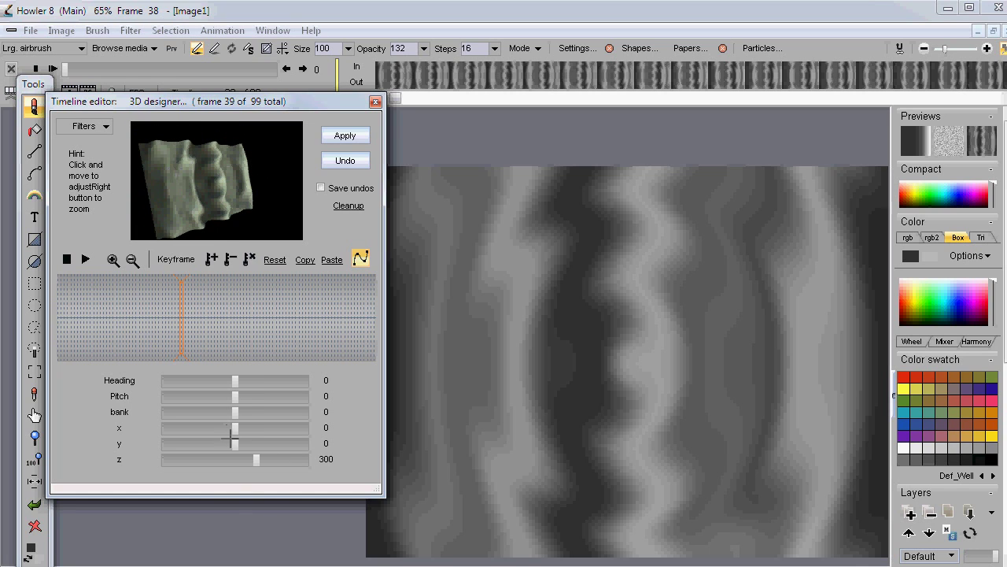
left_click_drag(235, 445, 254, 461)
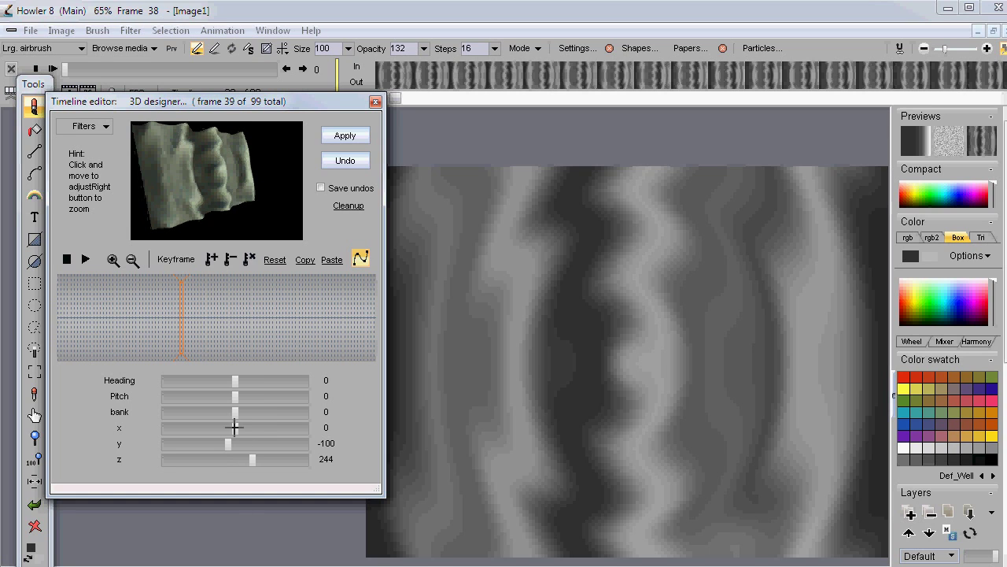
left_click_drag(235, 427, 240, 412)
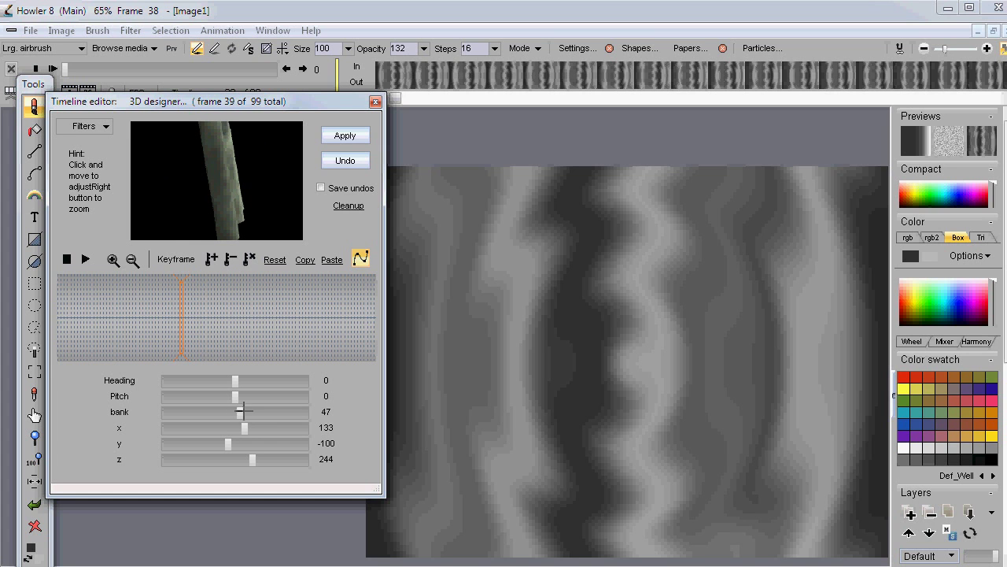
mouse_move(94, 293)
left_mouse_down()
mouse_move(60, 299)
mouse_move(156, 309)
mouse_move(48, 309)
left_mouse_up()
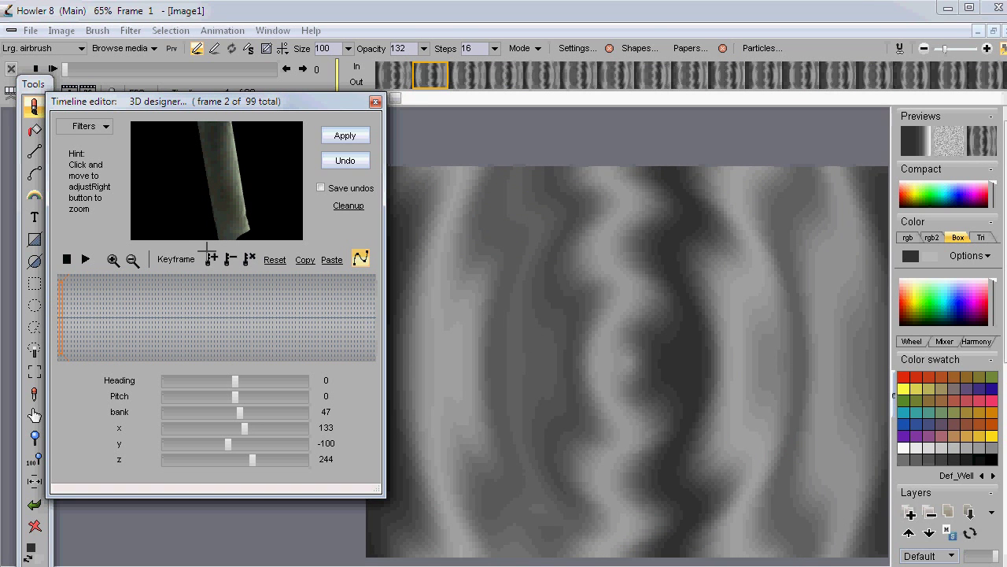
left_click_drag(207, 308, 233, 311)
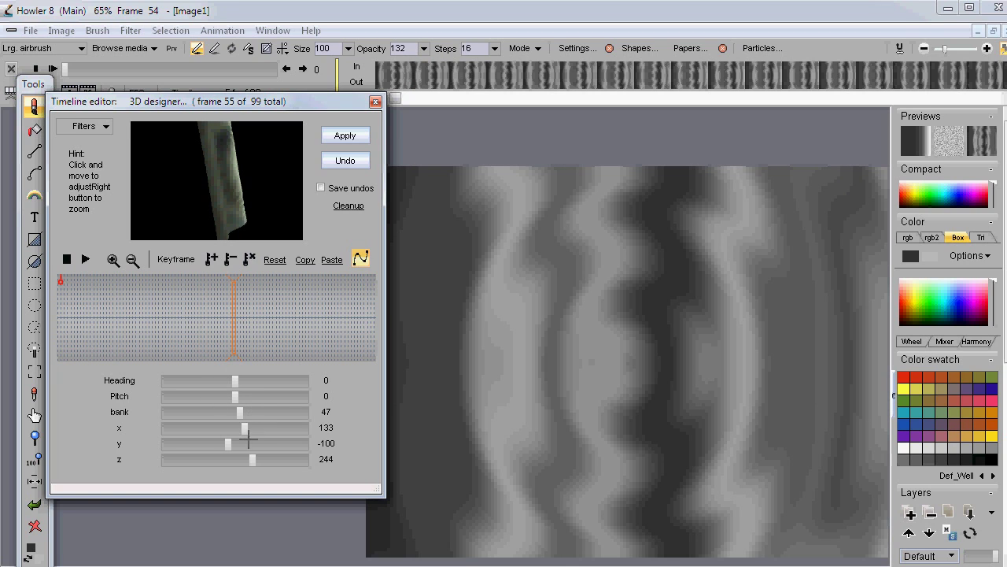
At frame 55, level the bank, set z to 122 and heading to 8, and add a keyframe.
left_click_drag(240, 410, 235, 409)
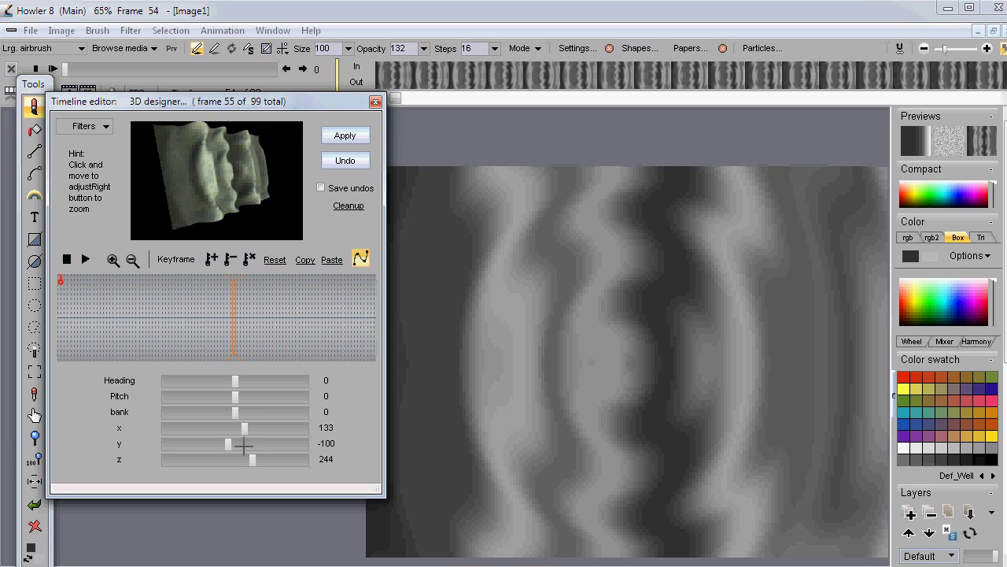
left_click_drag(249, 458, 230, 445)
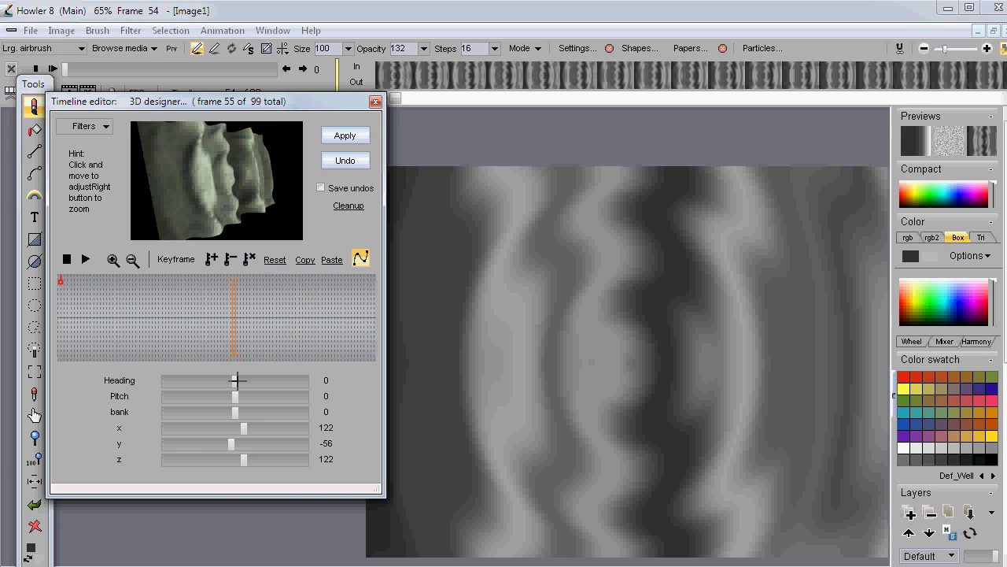
left_click_drag(236, 380, 235, 381)
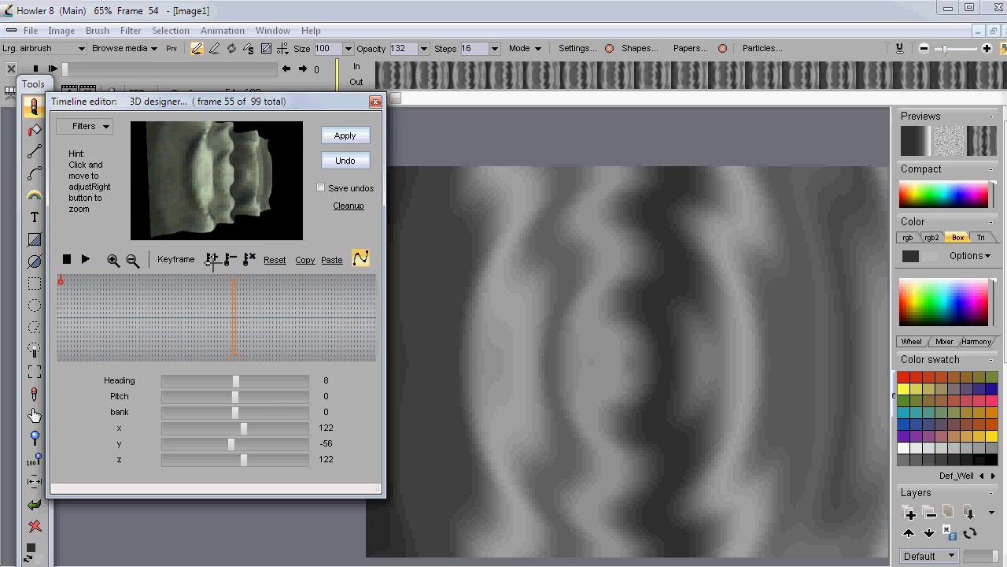
left_click(211, 260)
Render the 3D motion into all 99 frames, play it back briefly, and close the Timeline editor.
left_click(347, 135)
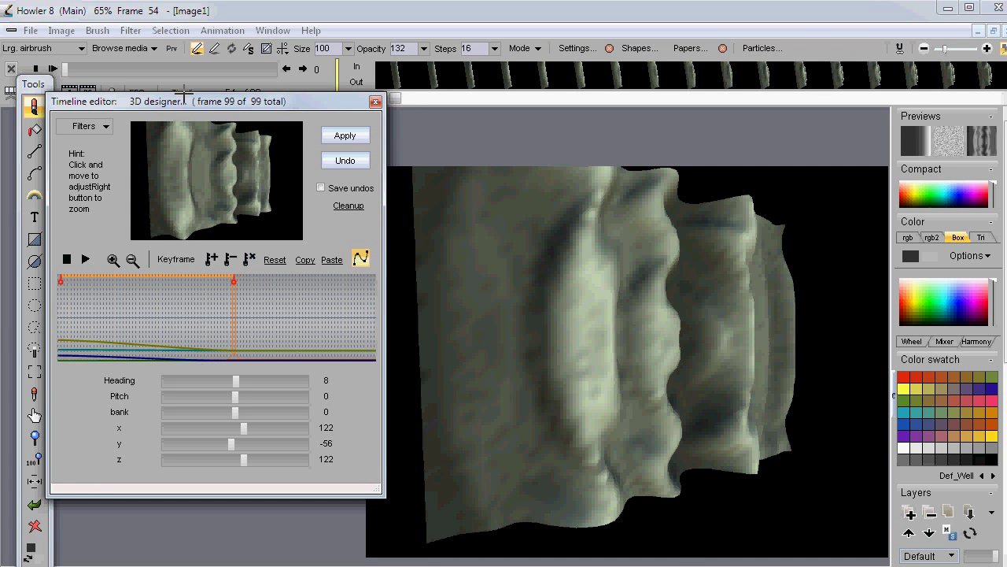
left_click_drag(175, 96, 171, 196)
left_click(53, 69)
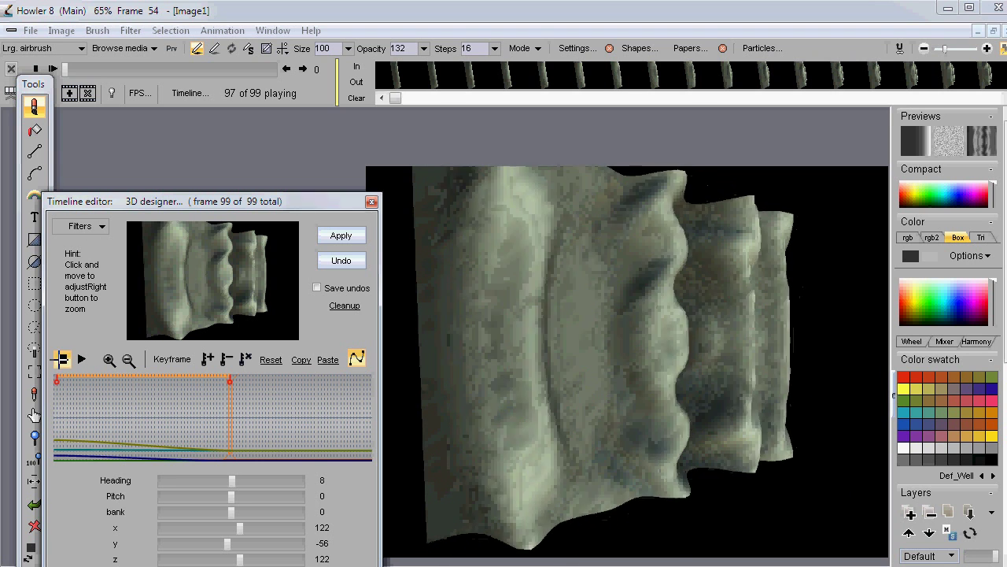
left_click(63, 359)
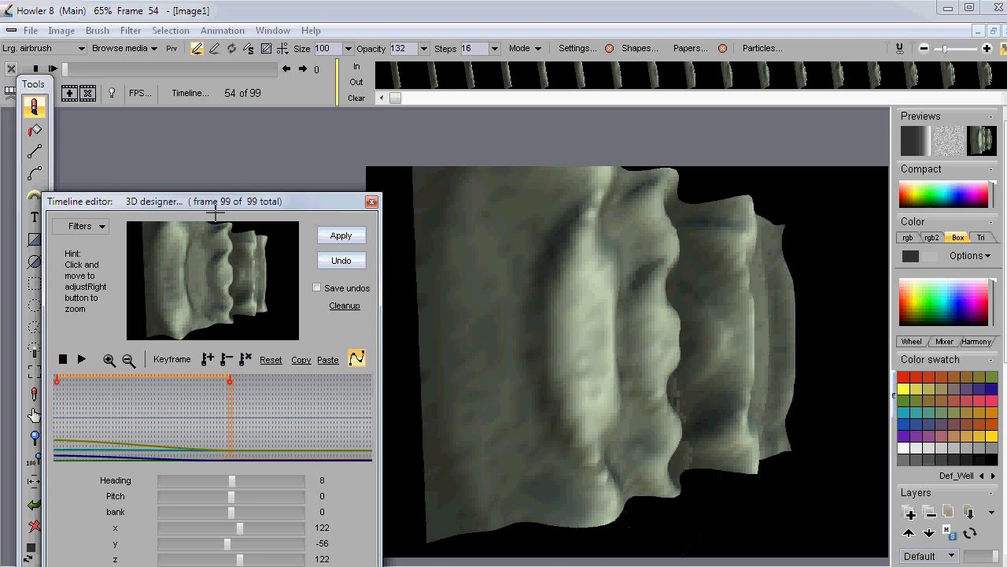
left_click(371, 202)
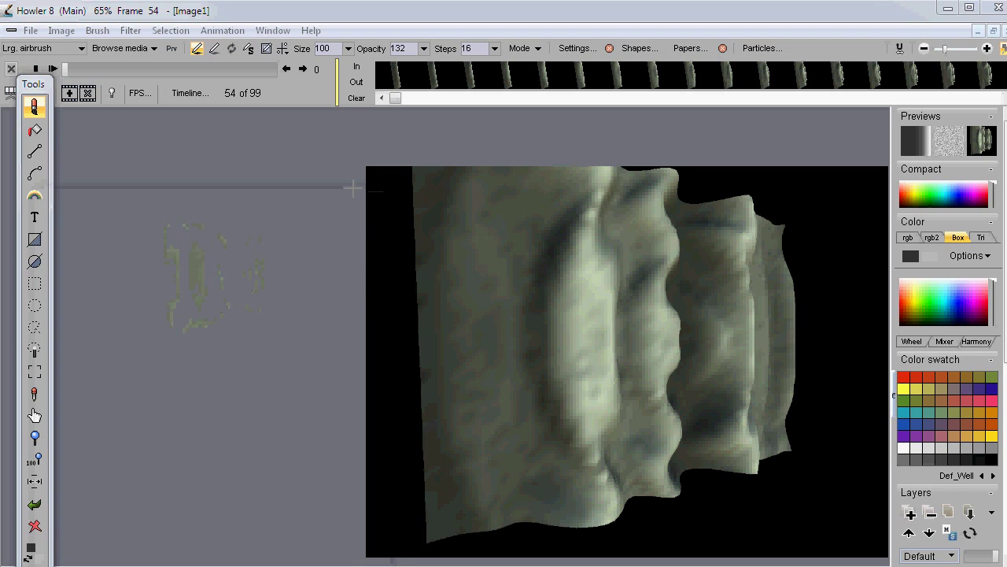
Discard the current animation and load flag2.dwa in its place.
left_click(221, 30)
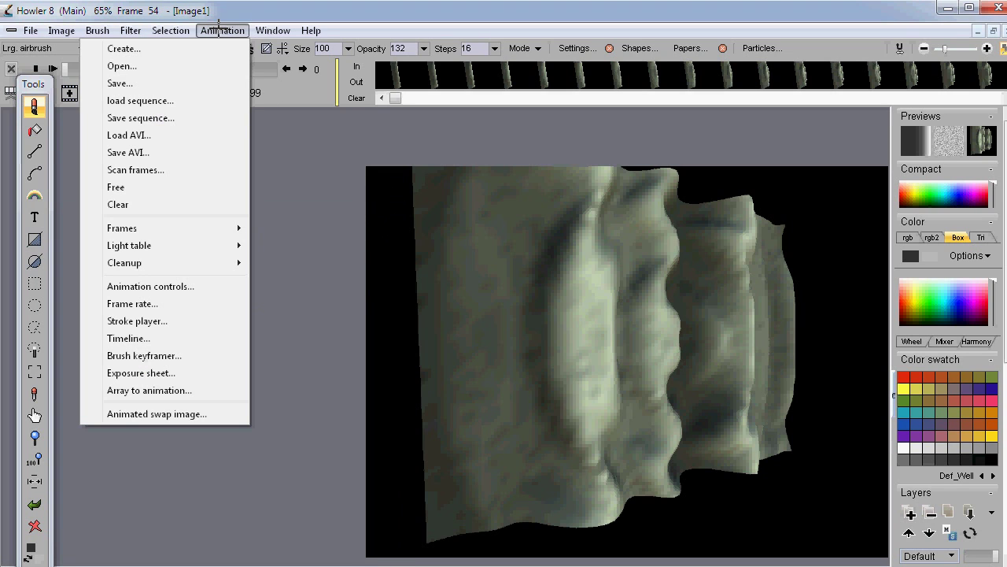
left_click(191, 68)
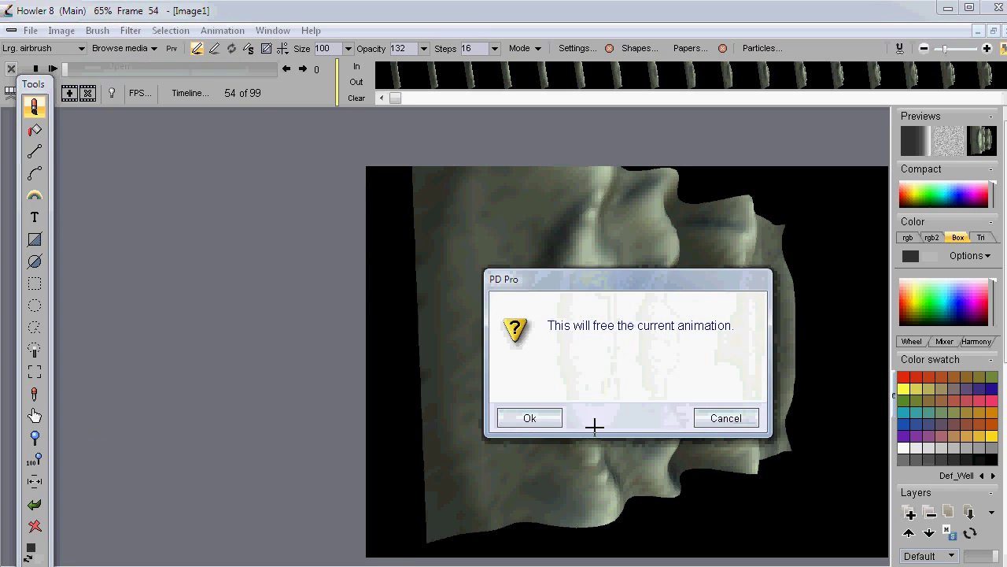
left_click(542, 411)
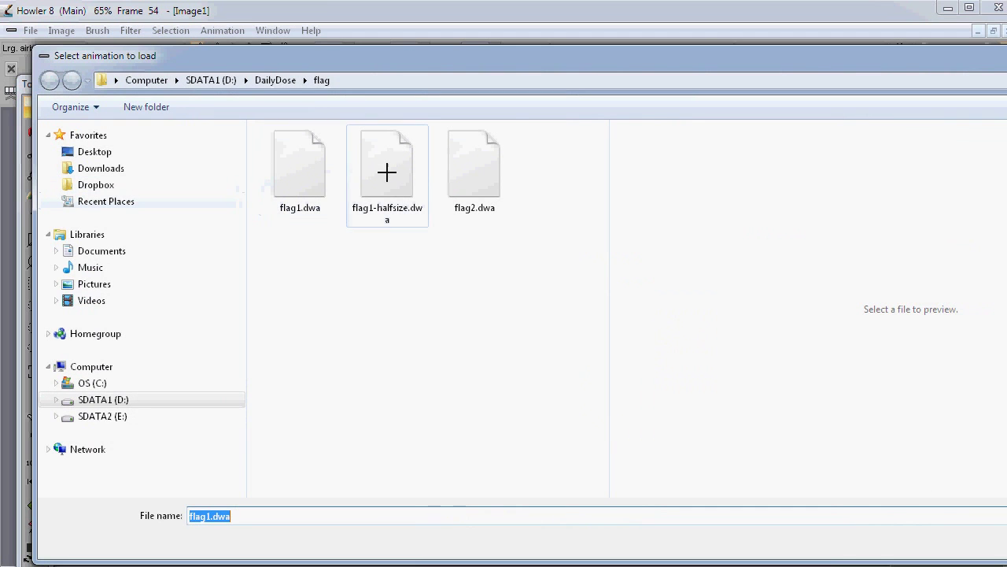
left_click(472, 164)
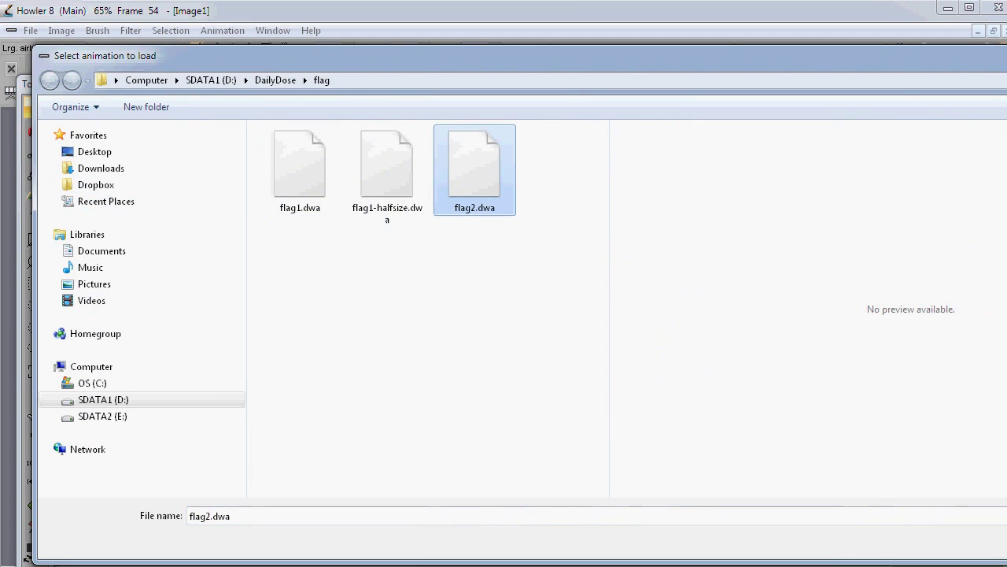
double_click(474, 165)
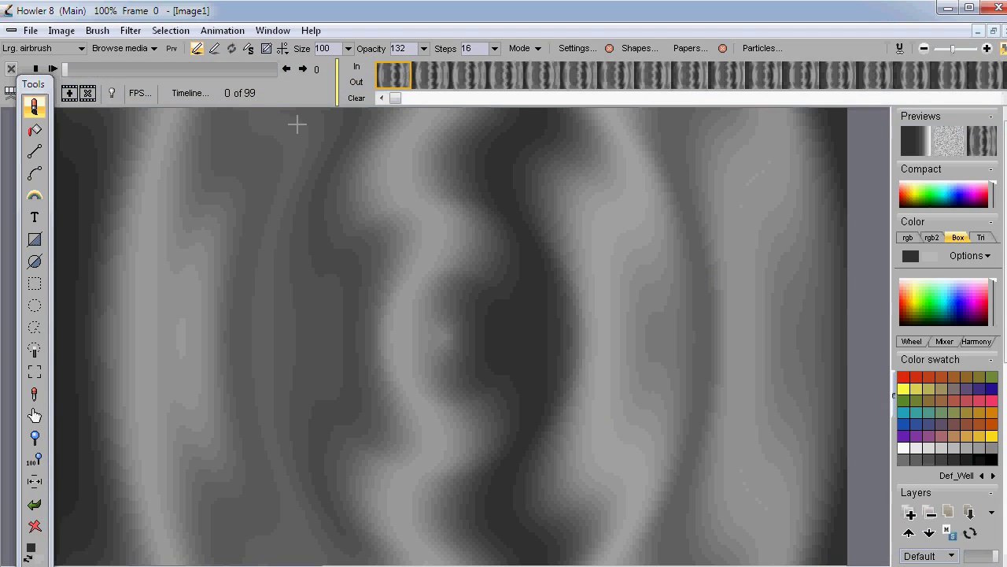
scroll(370, 222, "down", 3)
scroll(371, 225, "up", 1)
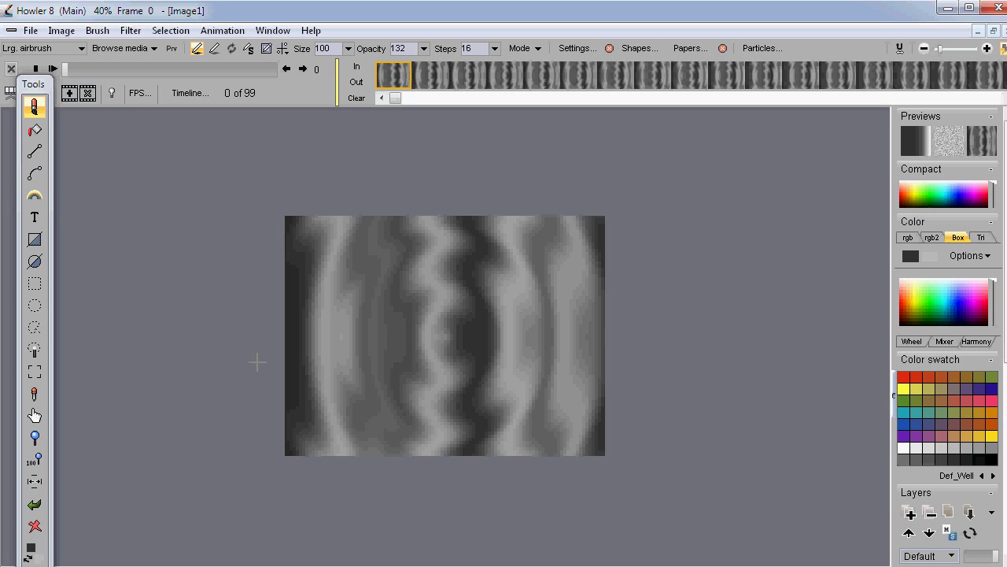
Switch to the blank swap image and flood-fill it with red.
key("j")
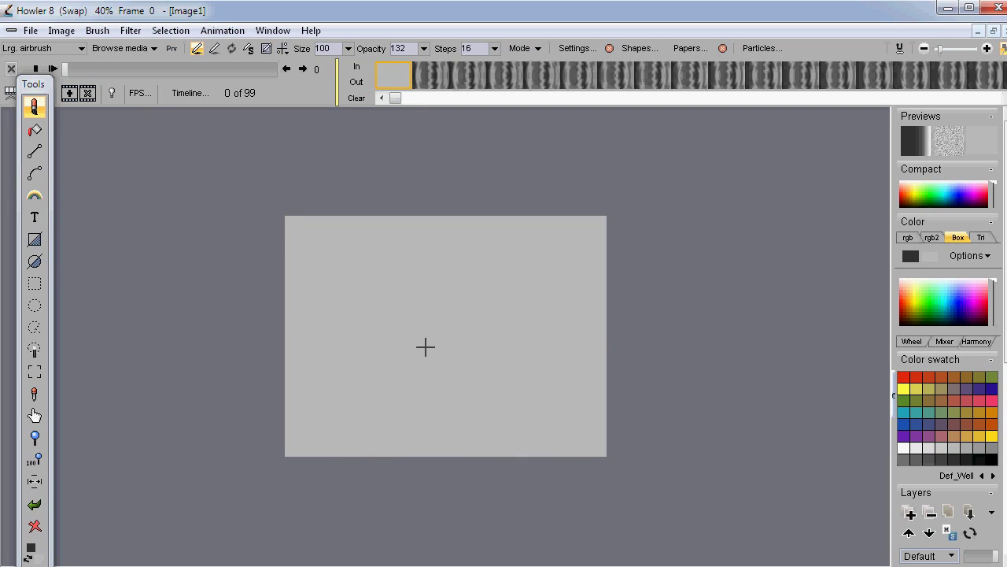
scroll(420, 350, "up", 2)
scroll(421, 349, "down", 2)
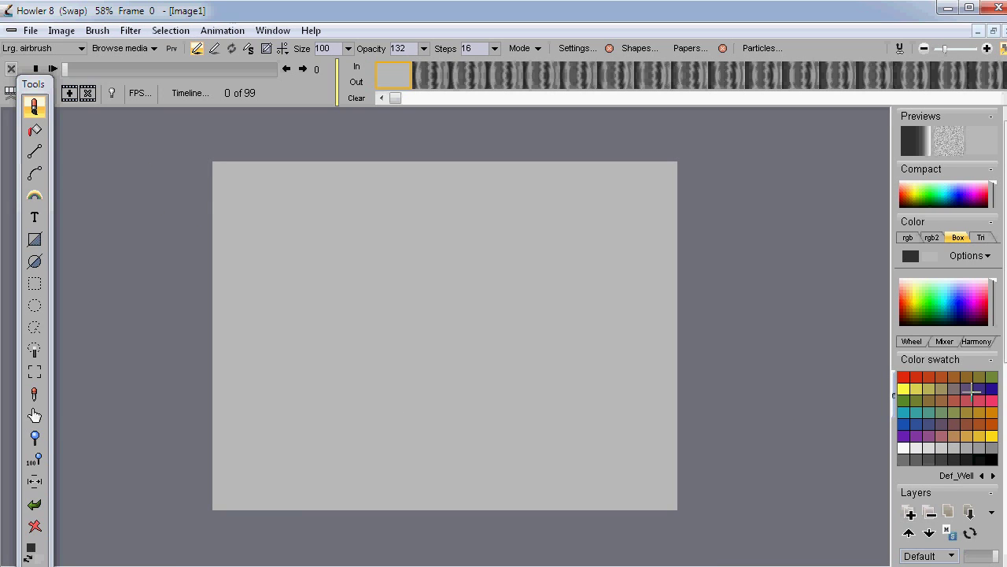
left_click(904, 376)
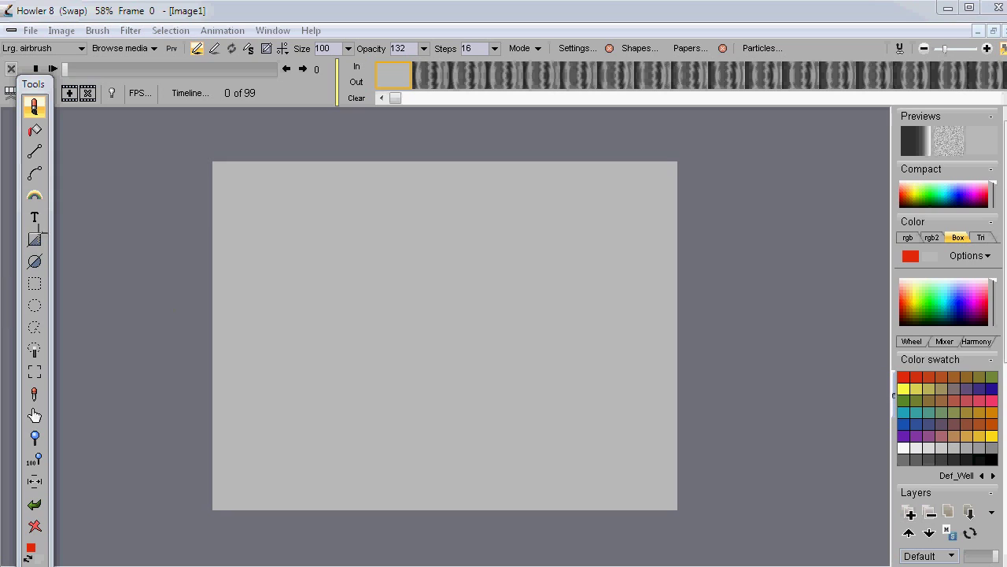
left_click(35, 129)
left_click(453, 336)
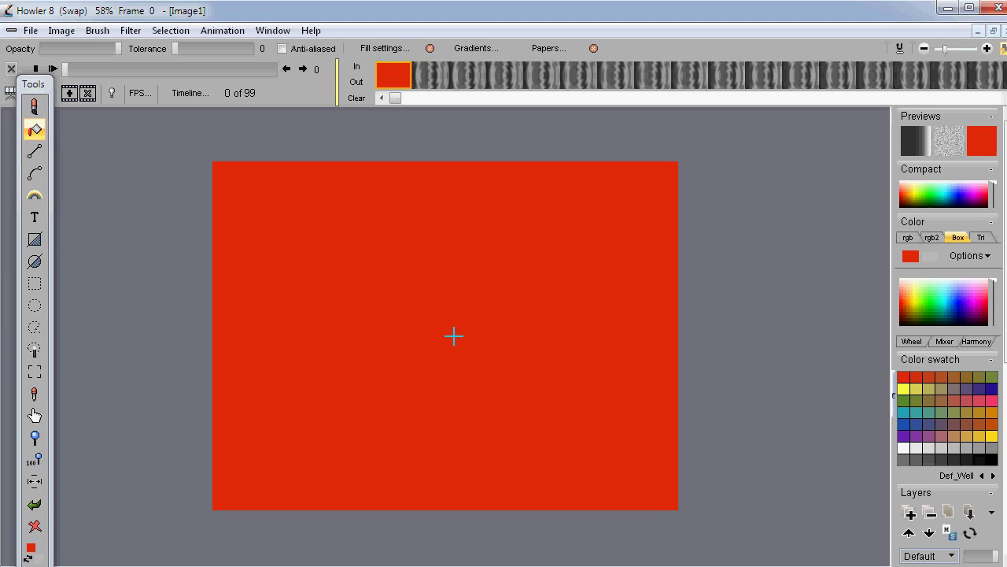
Draw a white cross of filled horizontal and vertical bars over the red.
left_click(933, 284)
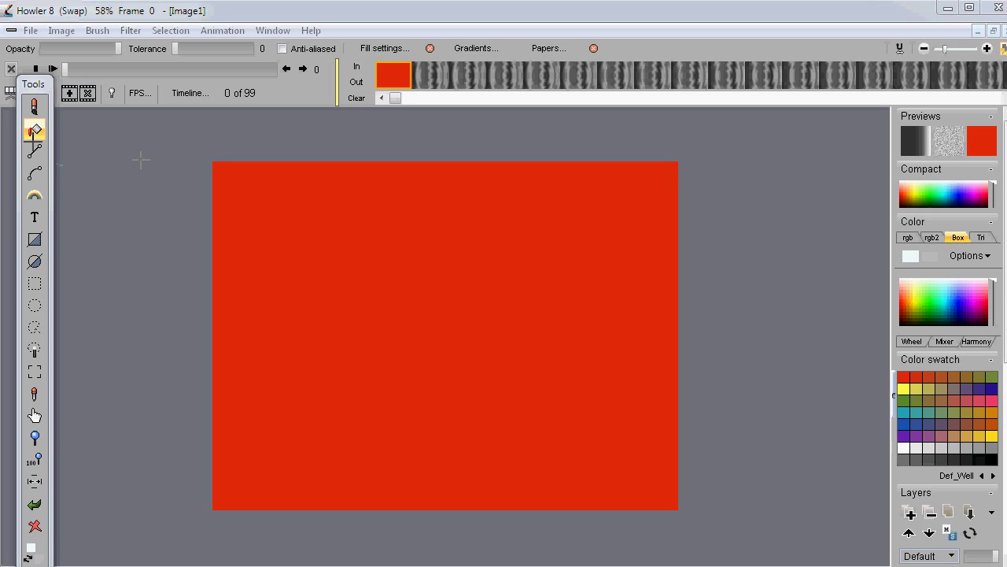
left_click(36, 240)
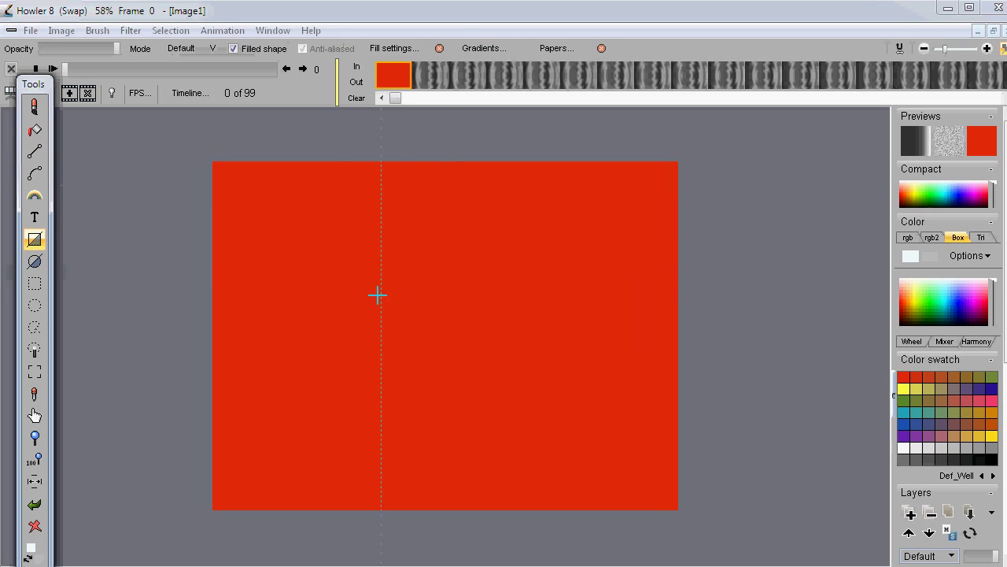
left_click_drag(327, 278, 588, 386)
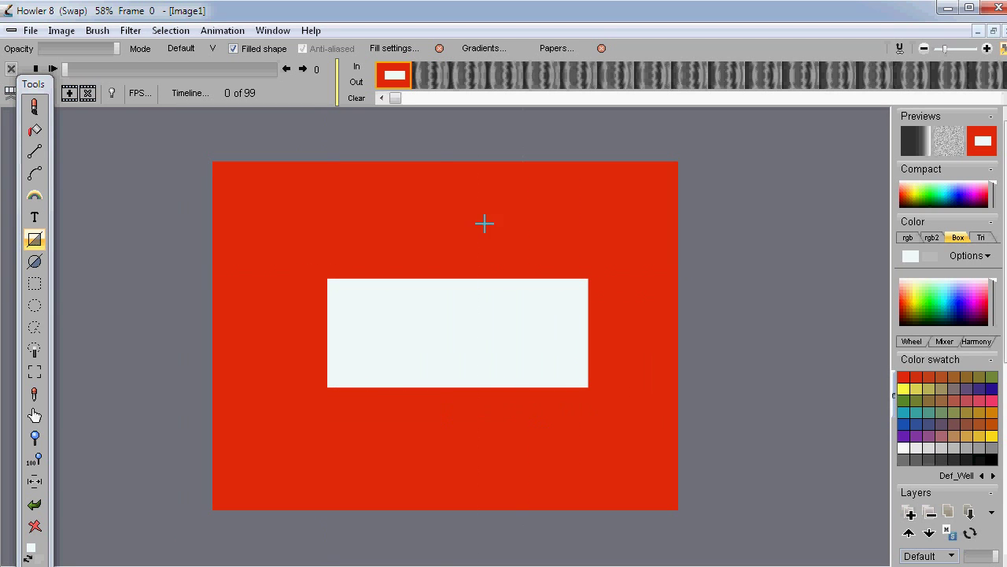
left_click_drag(426, 207, 520, 477)
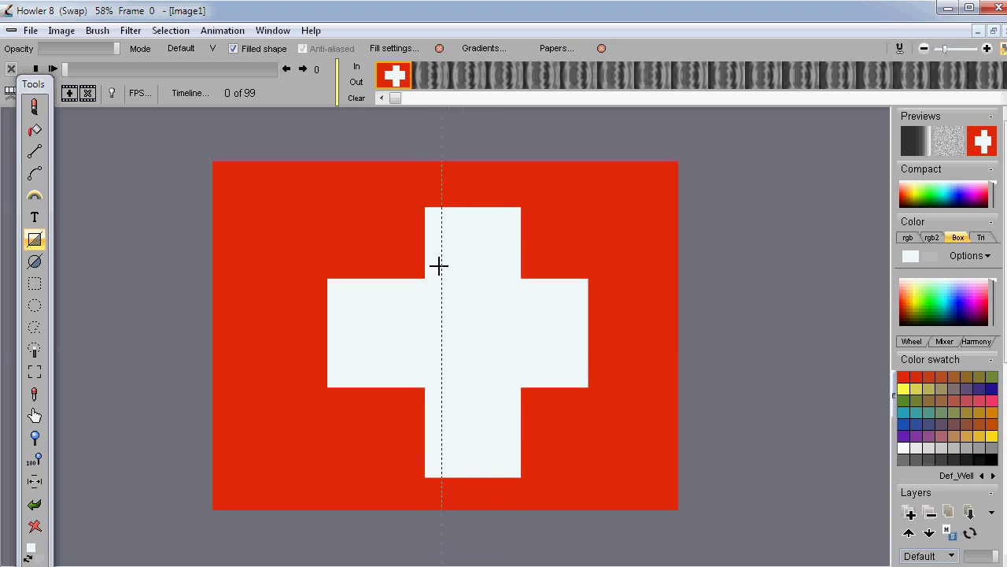
left_click_drag(406, 207, 479, 476)
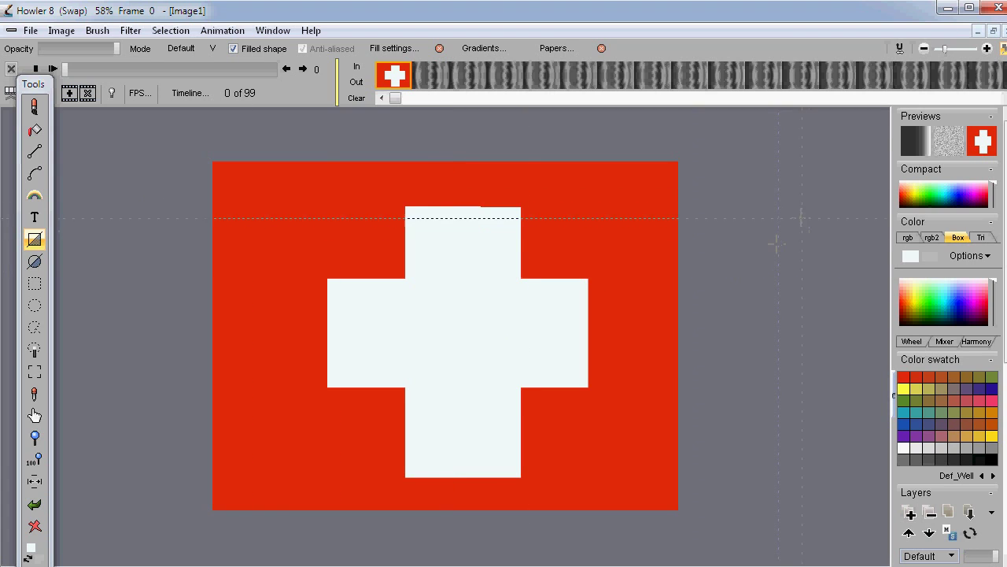
Sample the flag's red and paint it over the right edges of the cross's top and bottom arms.
left_click(35, 394)
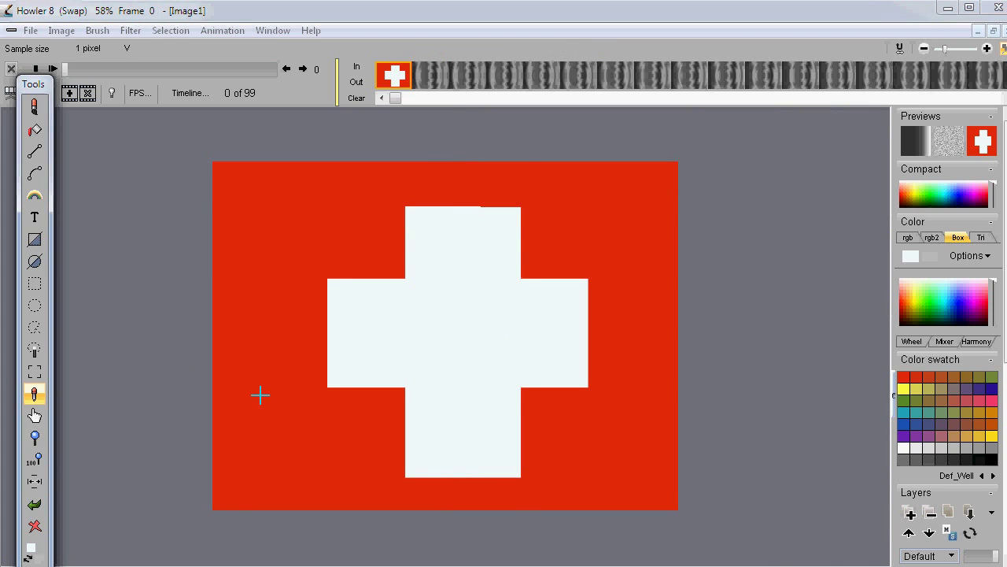
left_click(266, 421)
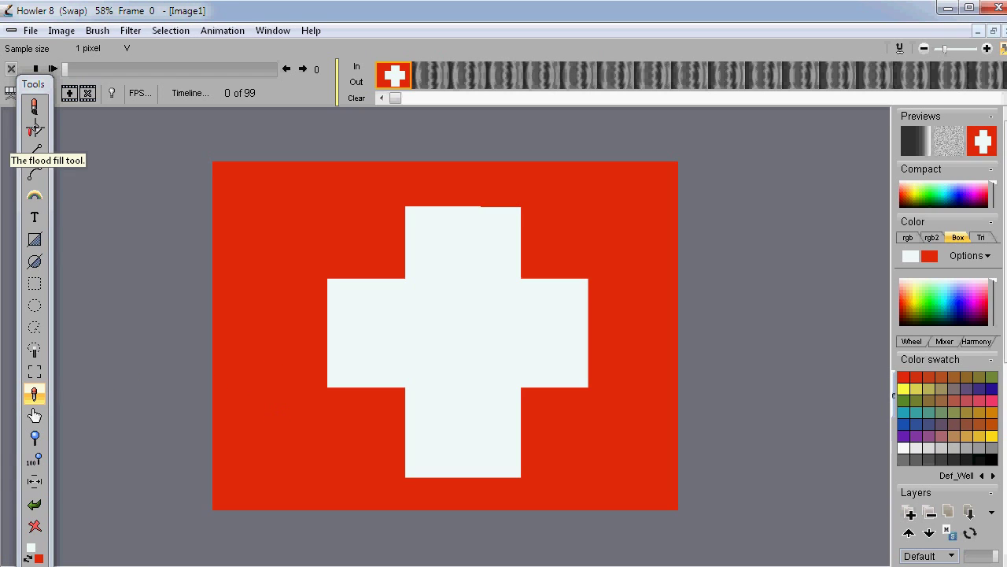
left_click(34, 239)
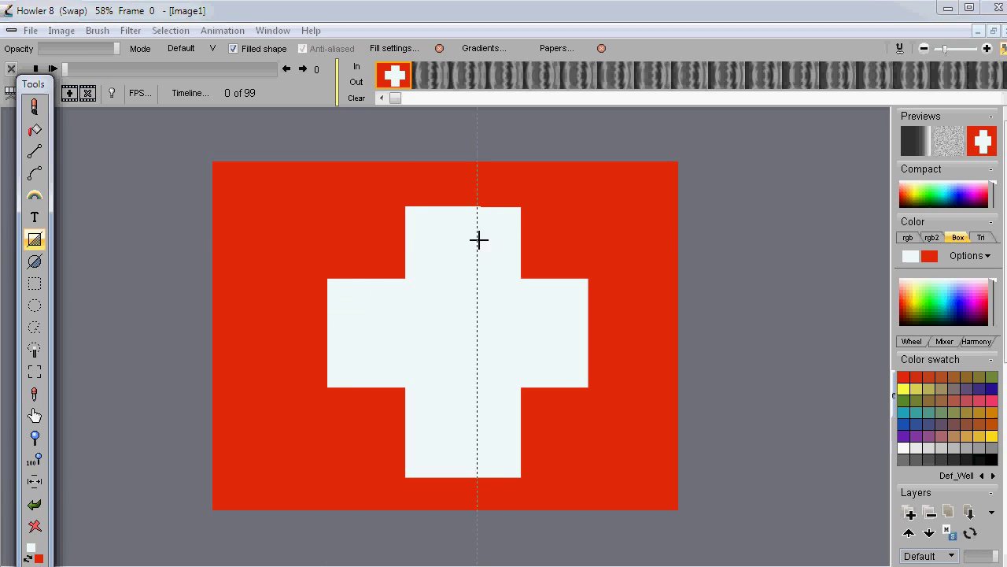
left_click_drag(507, 203, 543, 278)
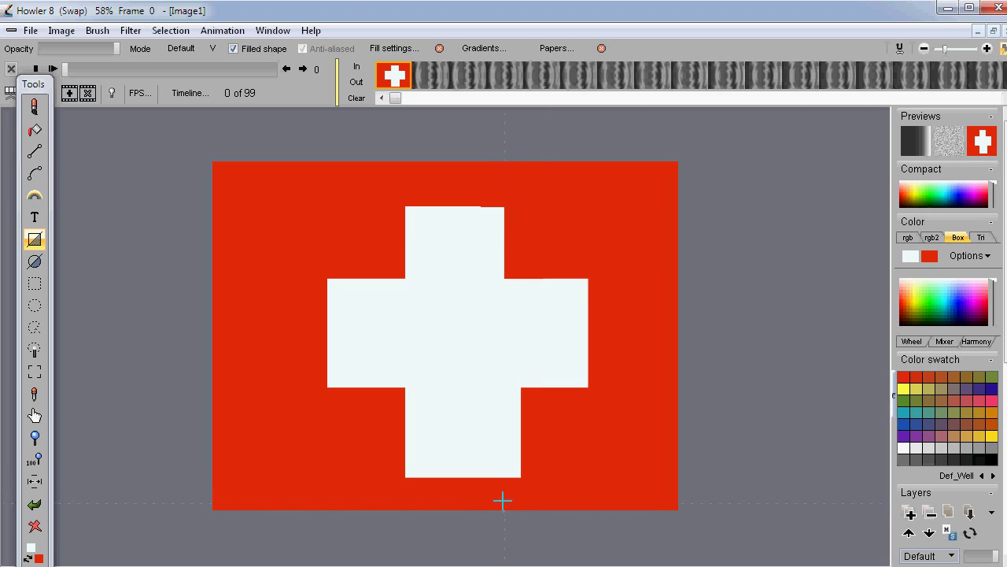
left_click_drag(503, 500, 542, 387)
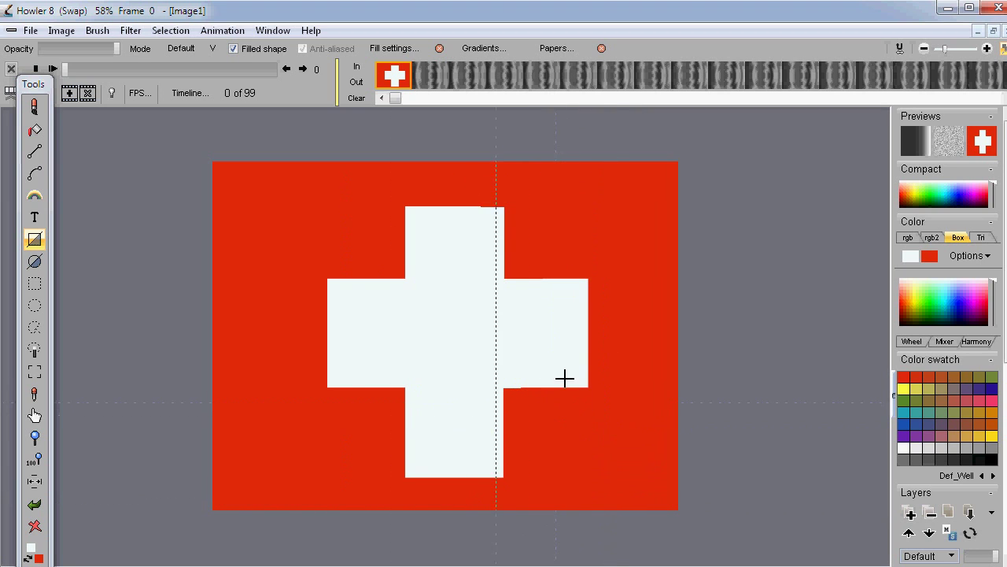
left_click(119, 30)
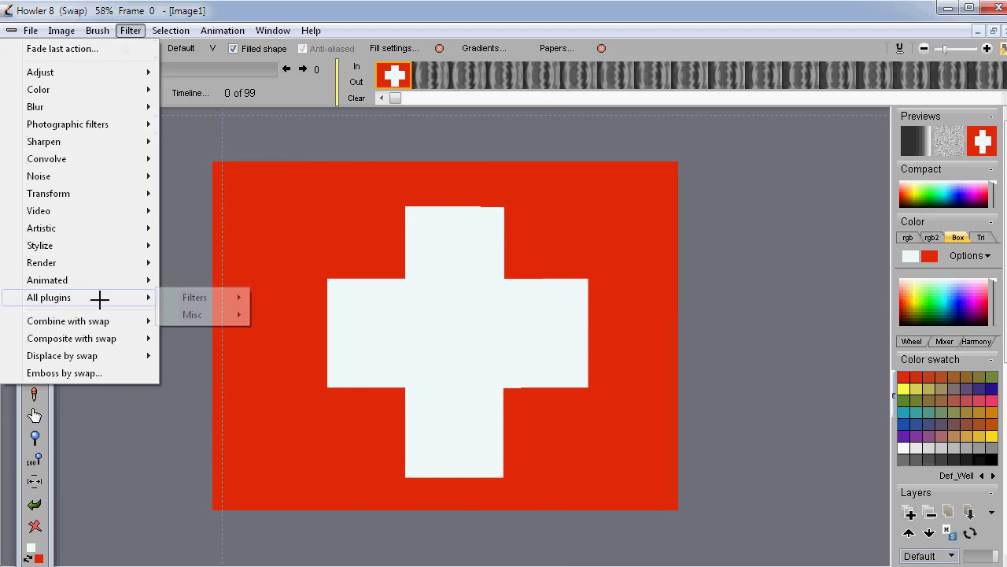
Apply the Artistic > Weave filter with a larger Size for a coarser weave.
mouse_move(81, 263)
mouse_move(87, 228)
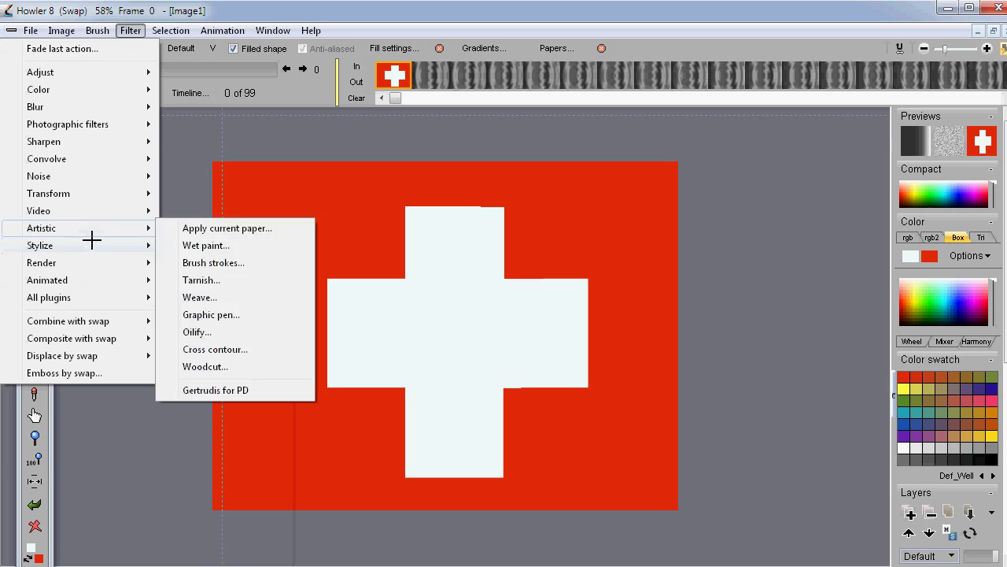
left_click(217, 297)
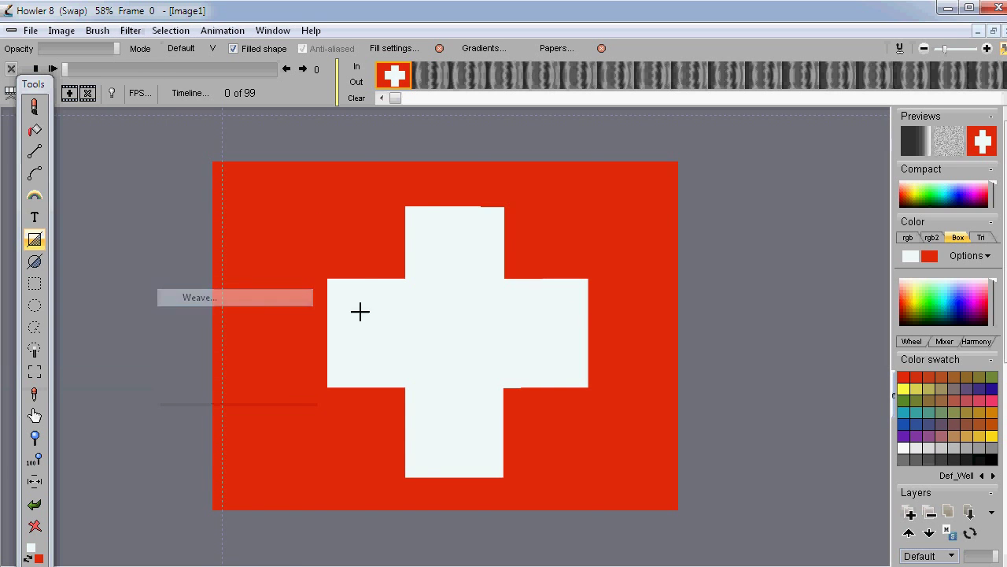
left_click_drag(516, 283, 551, 288)
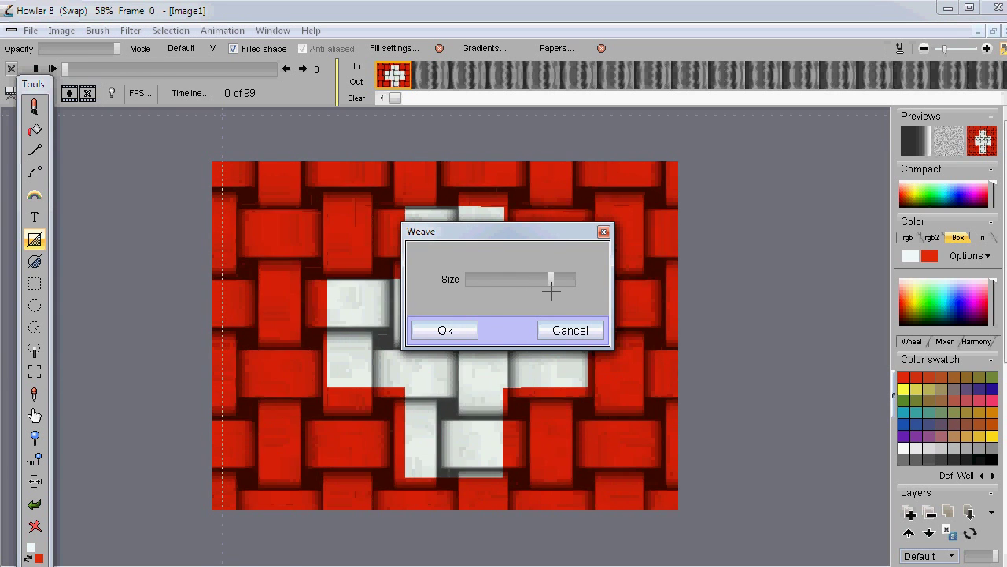
left_click(455, 331)
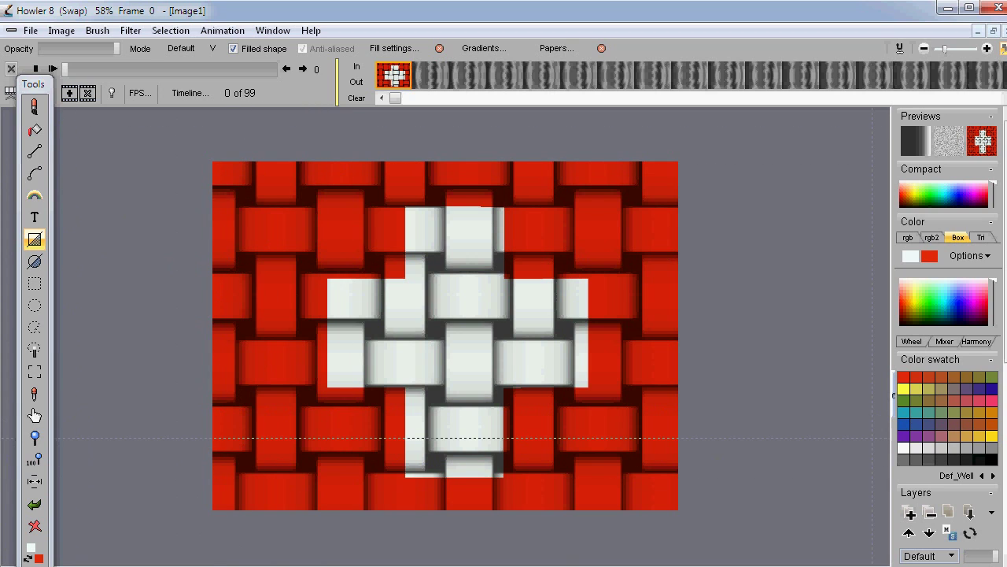
Draw filled blue strips along the flag's top, right, left and bottom edges.
key("Return")
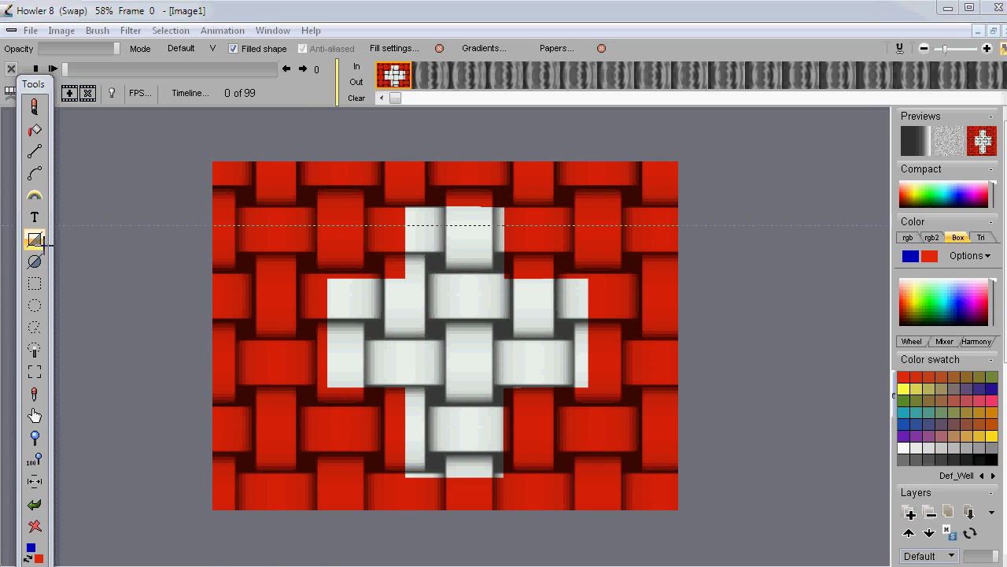
left_click_drag(189, 144, 689, 178)
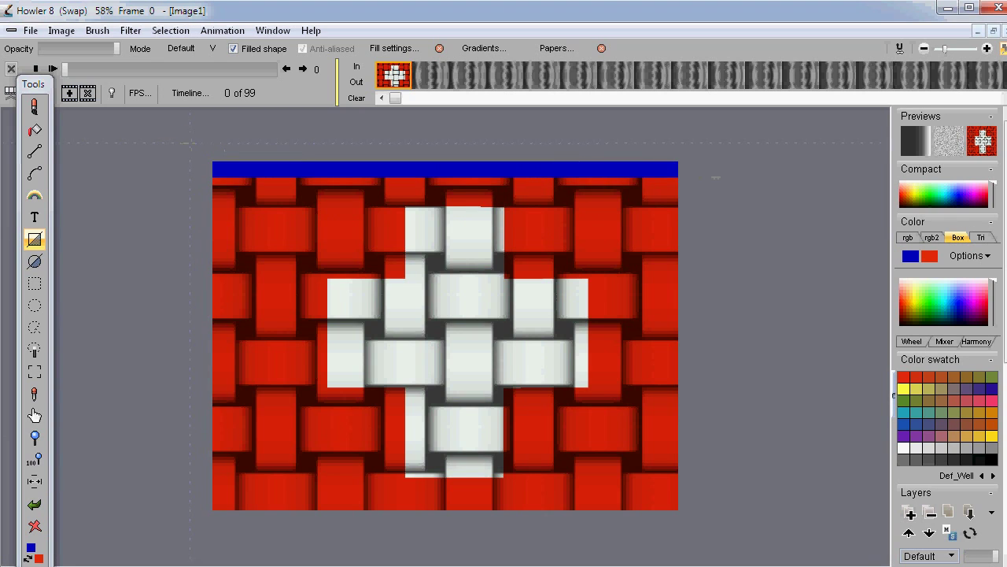
left_click_drag(661, 139, 709, 526)
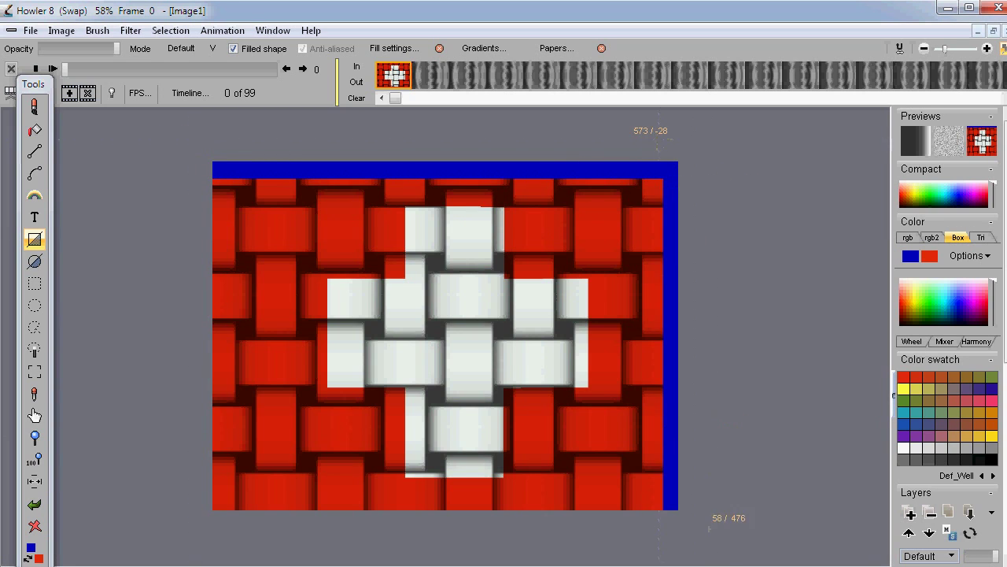
left_click_drag(732, 561, 732, 561)
left_click_drag(191, 151, 233, 523)
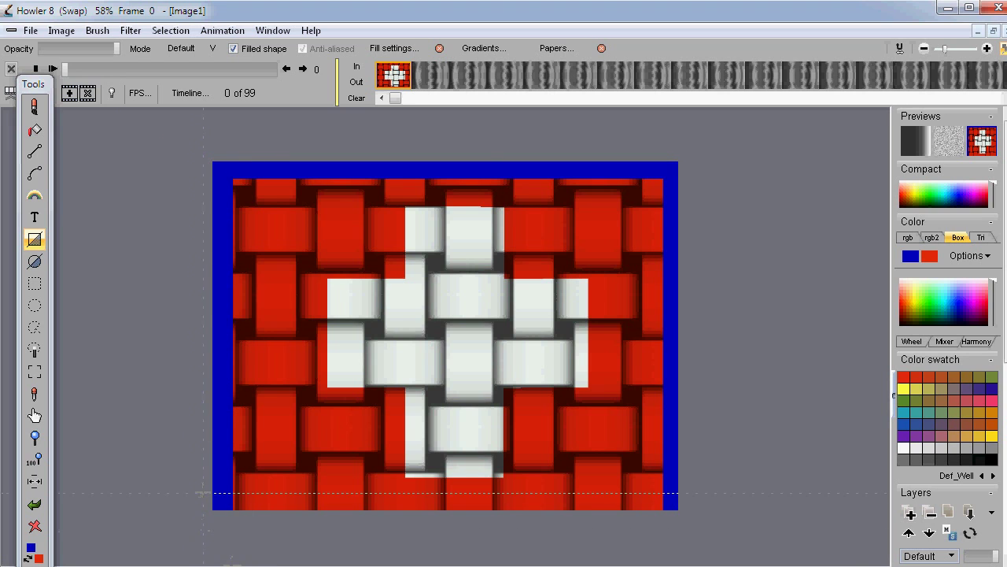
left_click_drag(203, 493, 708, 528)
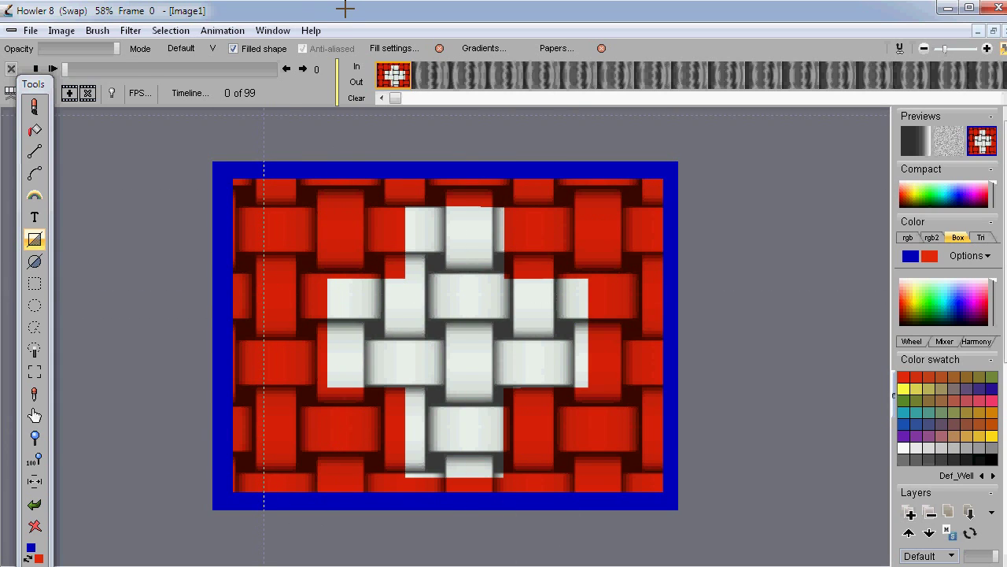
Toggle between the flag and wave buffers, ending on the main grey wave image.
left_click(61, 30)
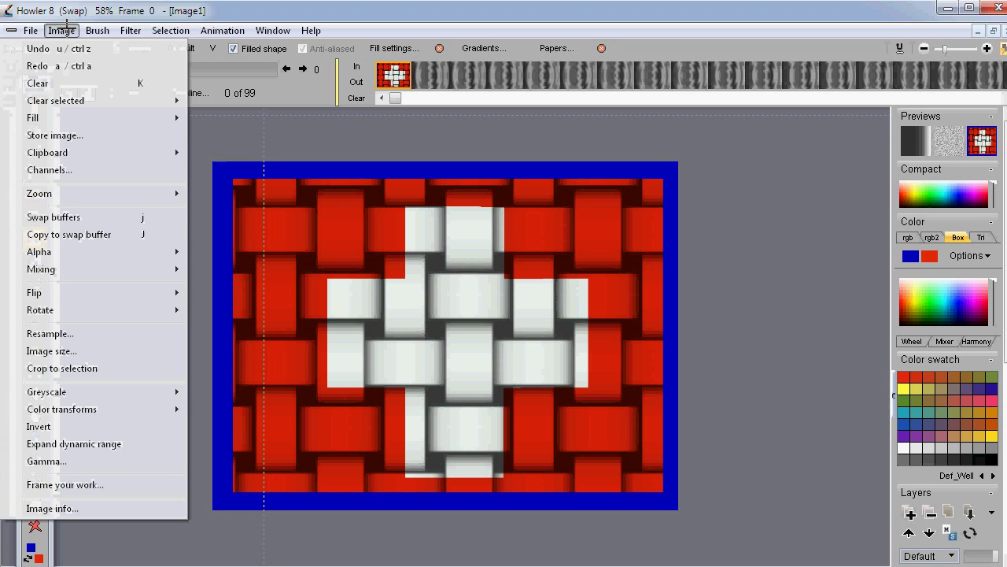
left_click(73, 216)
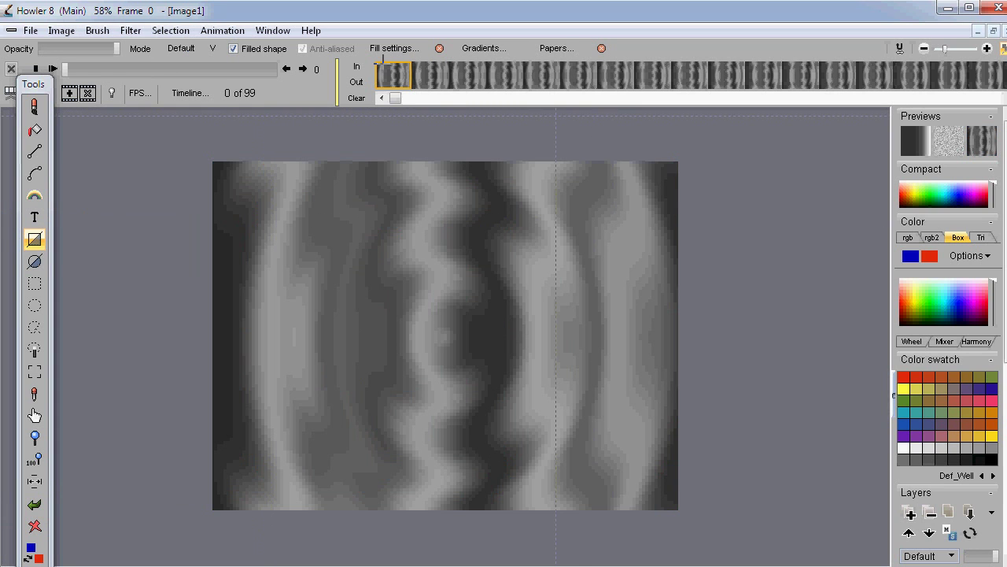
left_click(382, 63)
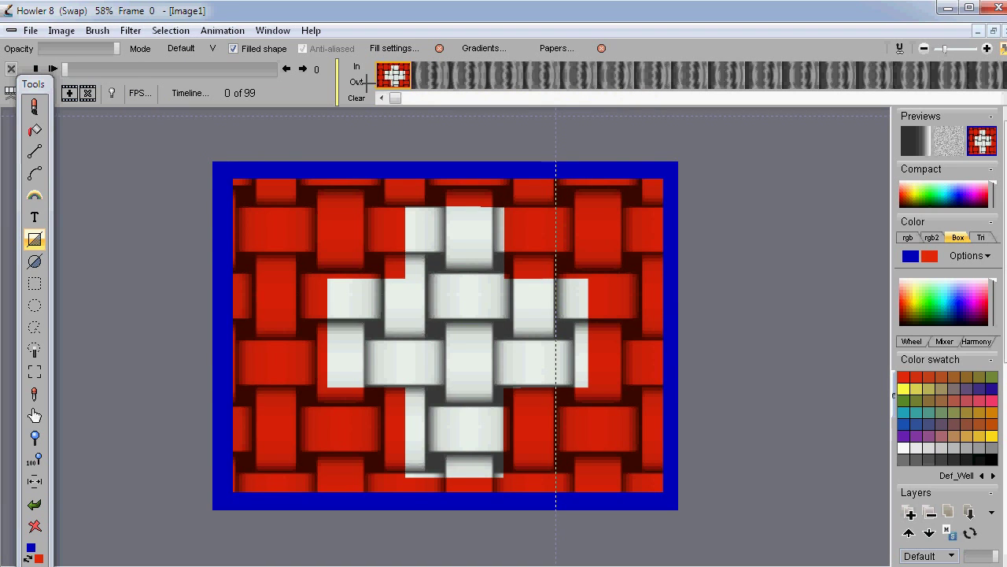
left_click(393, 75)
left_click(394, 75)
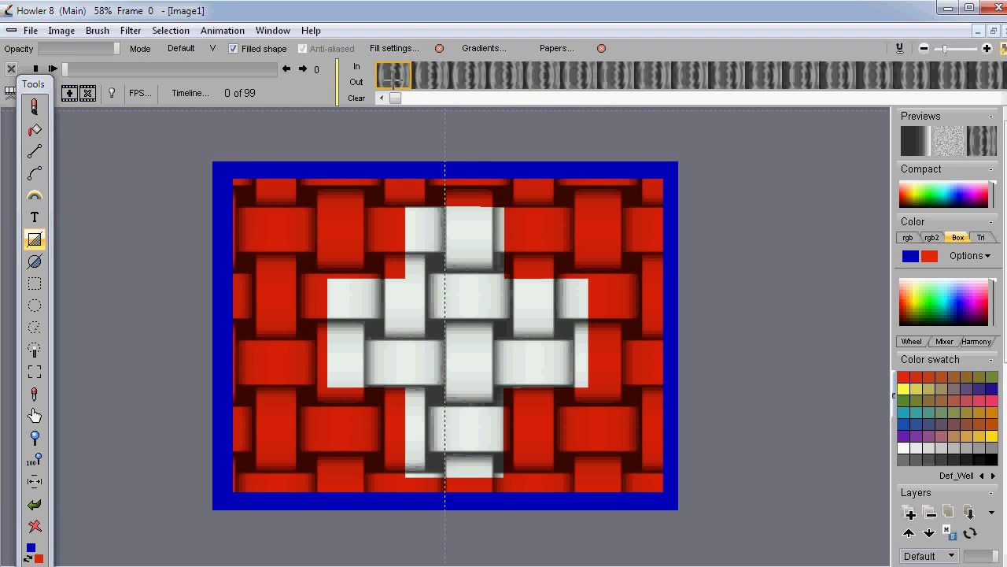
left_click(394, 75)
left_click(393, 75)
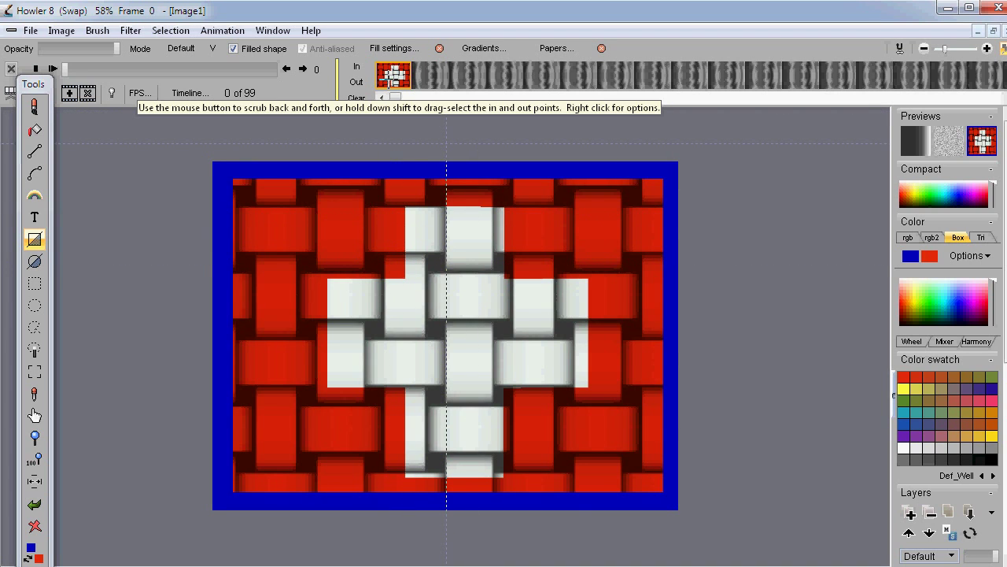
left_click(394, 75)
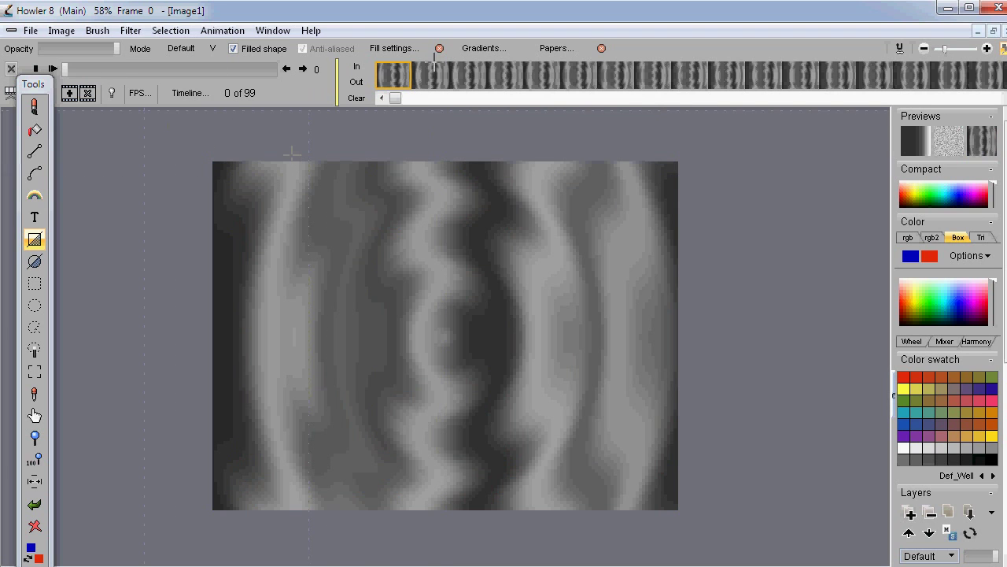
Play the wave animation and add the 3D designer filter in the timeline editor.
left_click(52, 69)
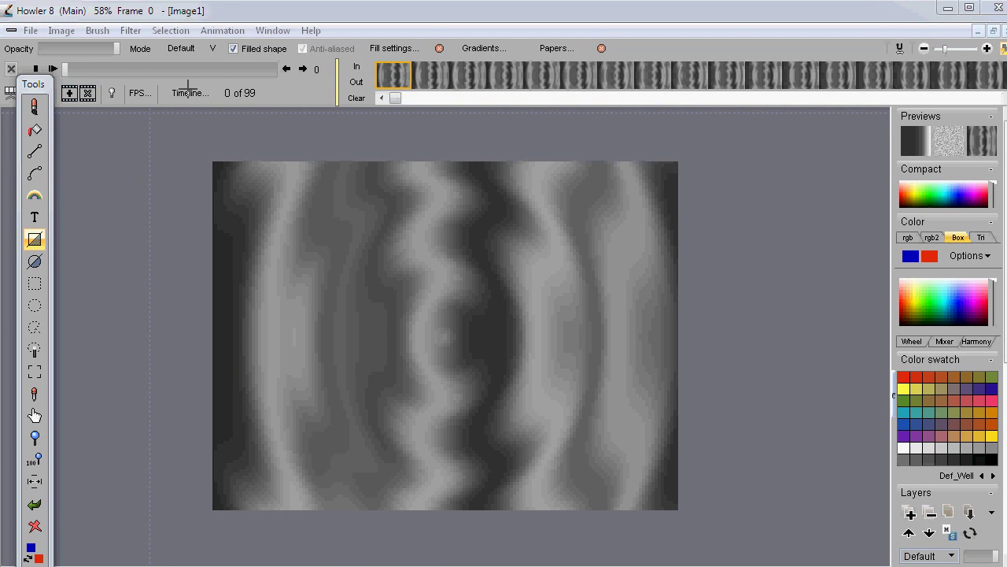
left_click(188, 92)
left_click_drag(254, 117, 111, 122)
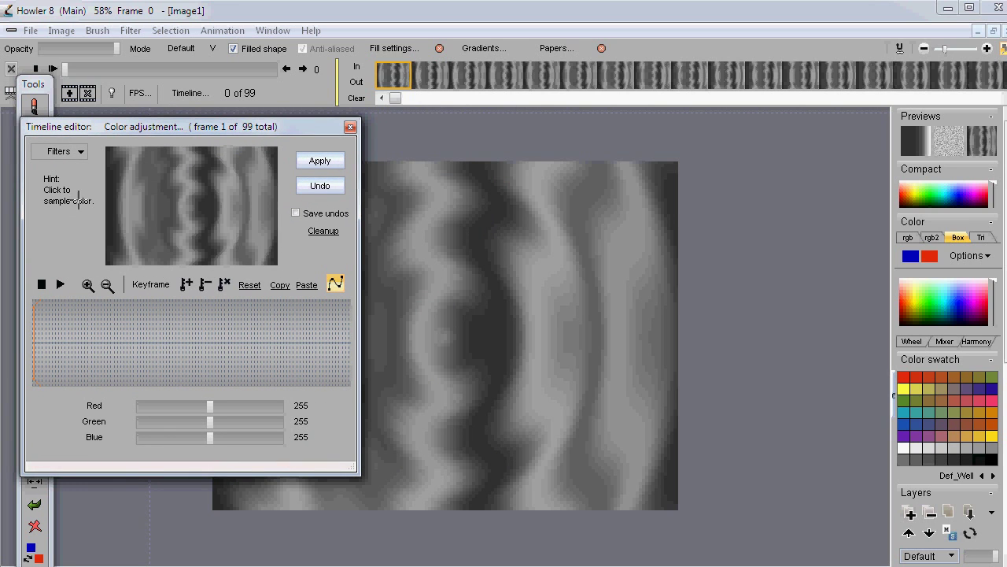
left_click(76, 150)
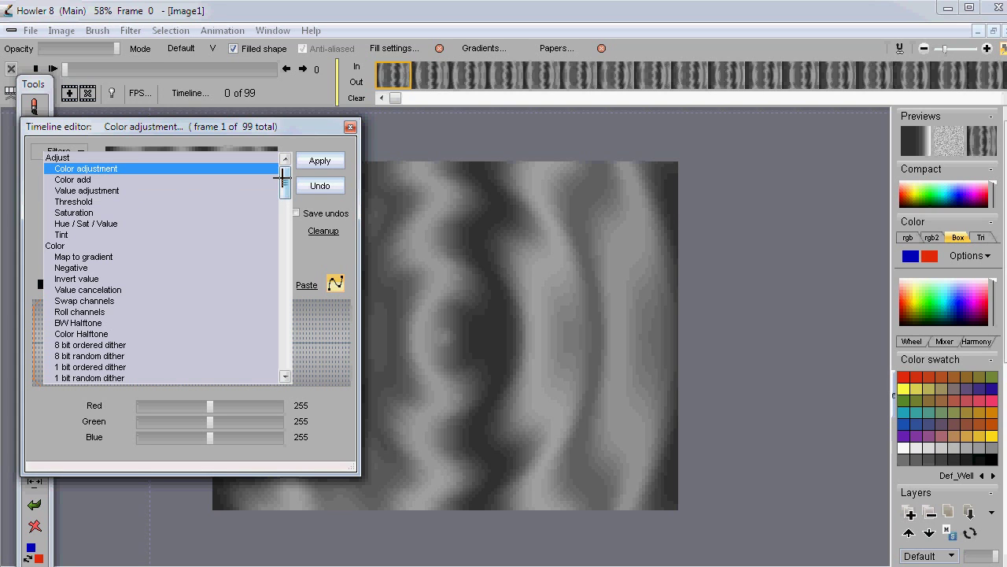
left_click_drag(286, 169, 281, 263)
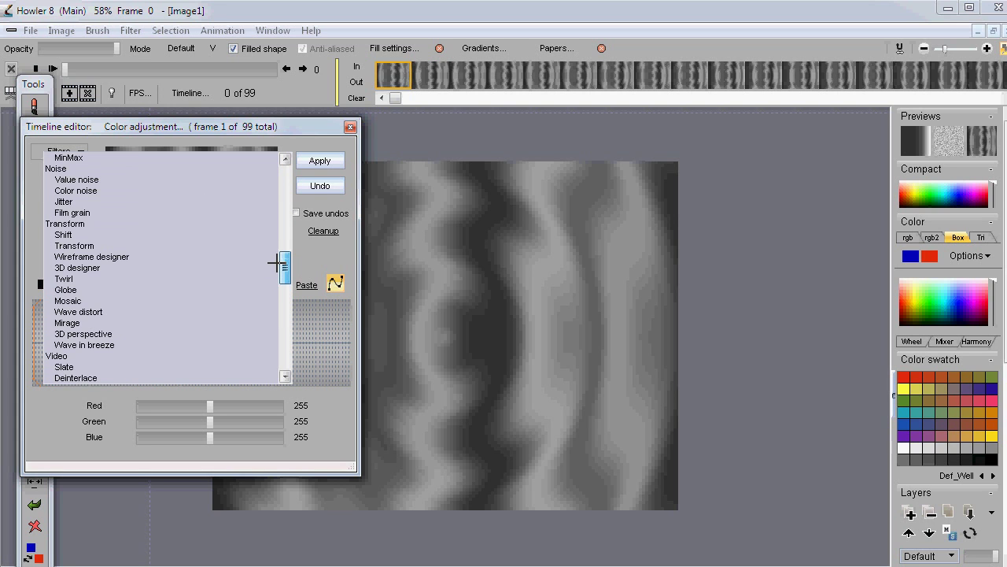
left_click(77, 267)
Set the 3D designer colour source to the swatch image and raise the wave amplitude.
left_click_drag(476, 95, 667, 130)
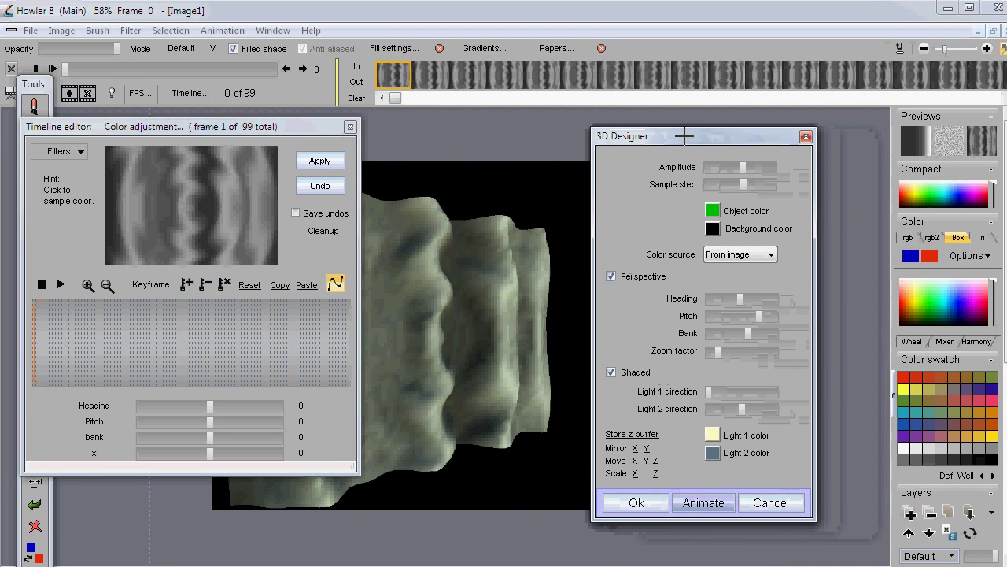
left_click_drag(741, 166, 682, 185)
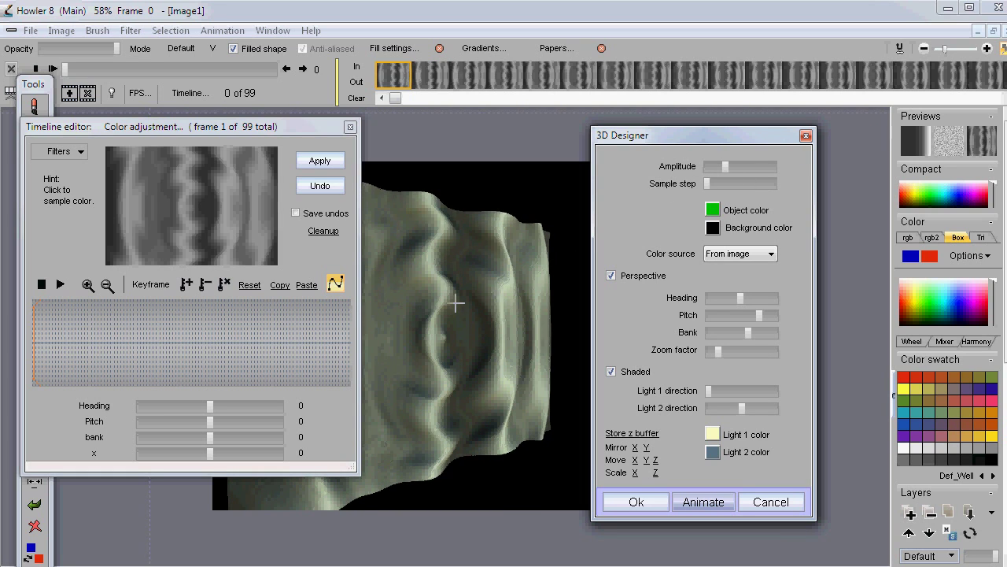
left_click(762, 253)
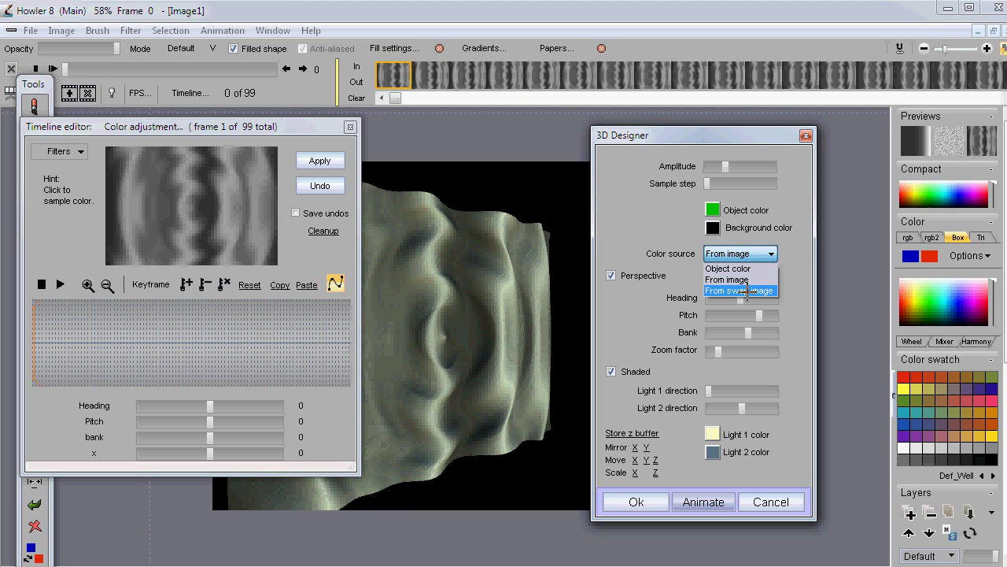
left_click(744, 291)
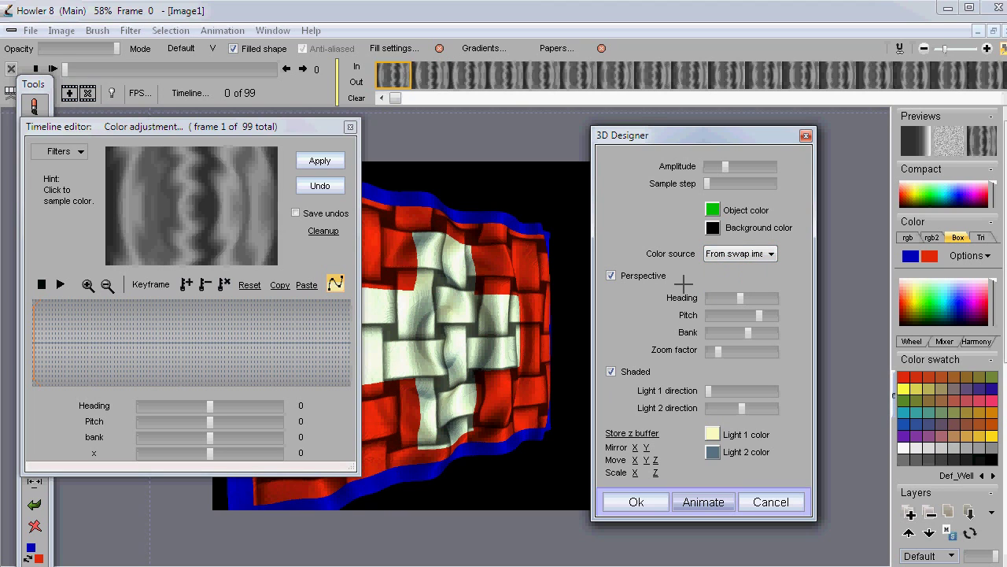
left_click(732, 165)
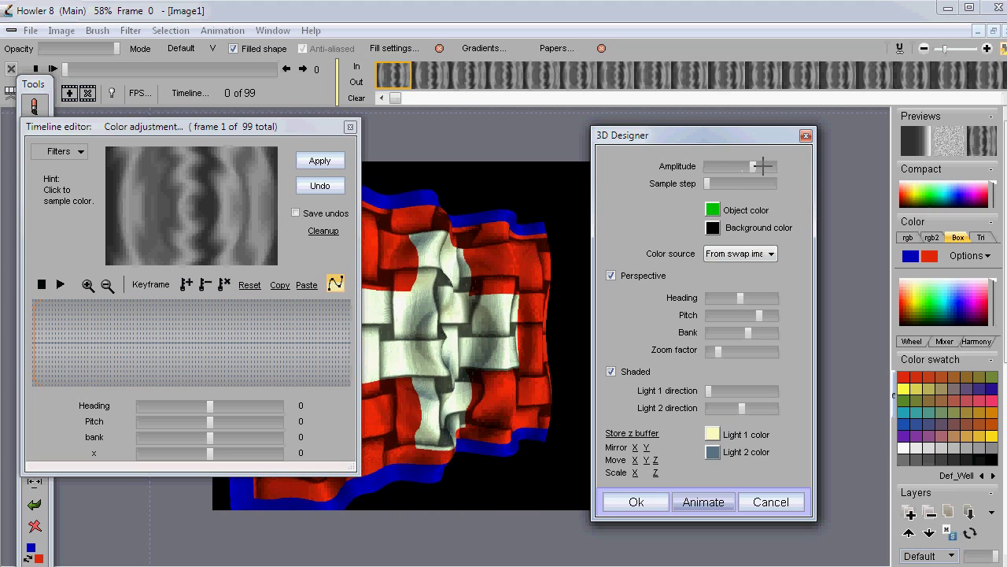
left_click_drag(731, 165, 749, 166)
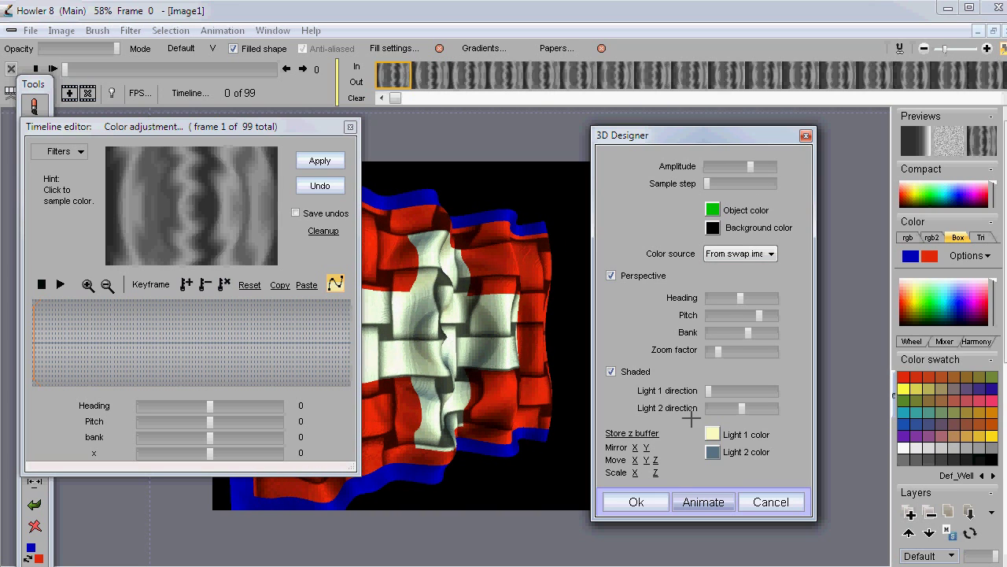
Set the flag's starting heading to 8 and push it back to z 544.
left_click(639, 502)
left_click_drag(222, 120, 306, 127)
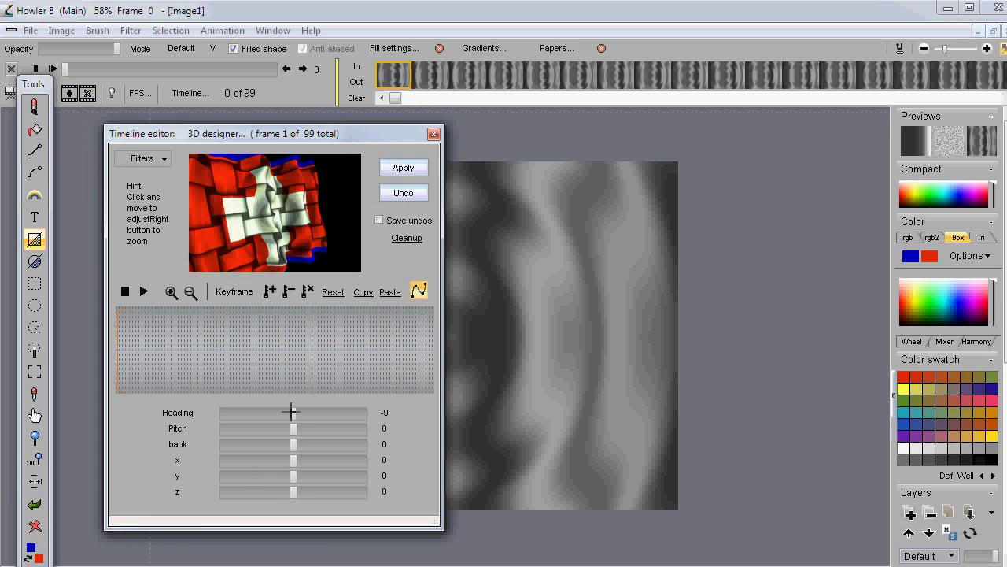
left_click_drag(291, 411, 294, 411)
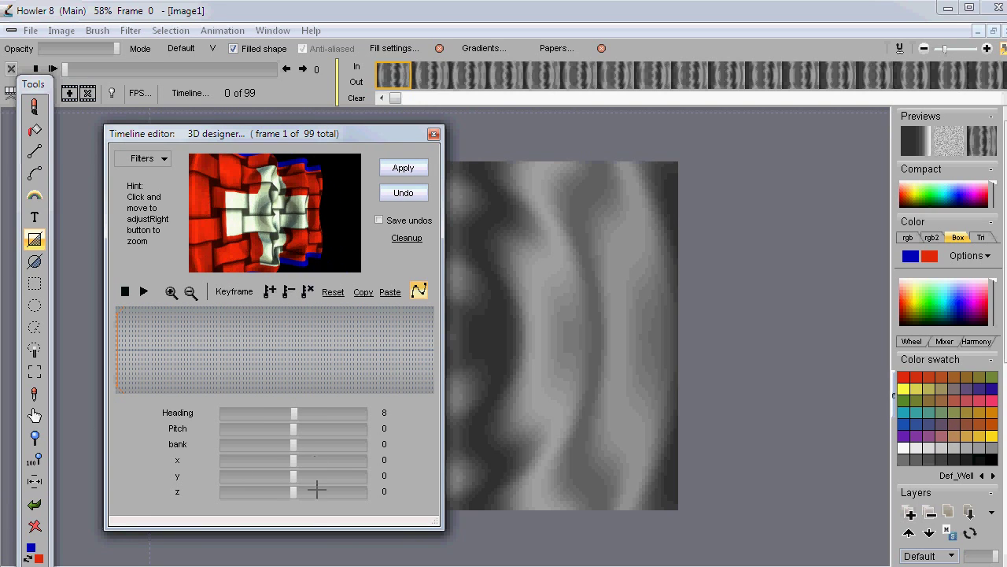
left_click_drag(295, 492, 332, 493)
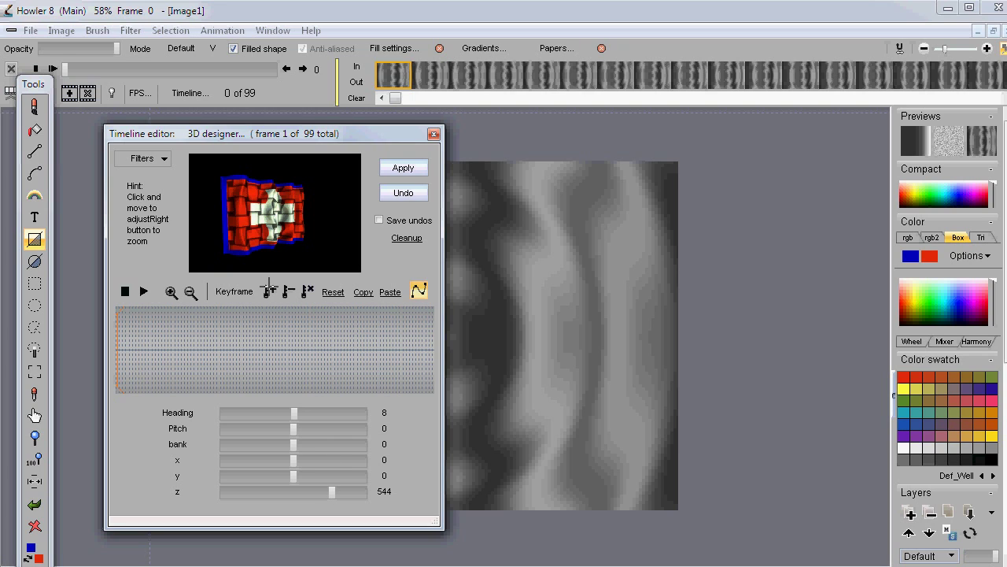
Add a linear end keyframe at frame 97 with x 111, z 188, bank -9, and render.
left_click_drag(209, 320, 436, 346)
left_click_drag(331, 493, 302, 460)
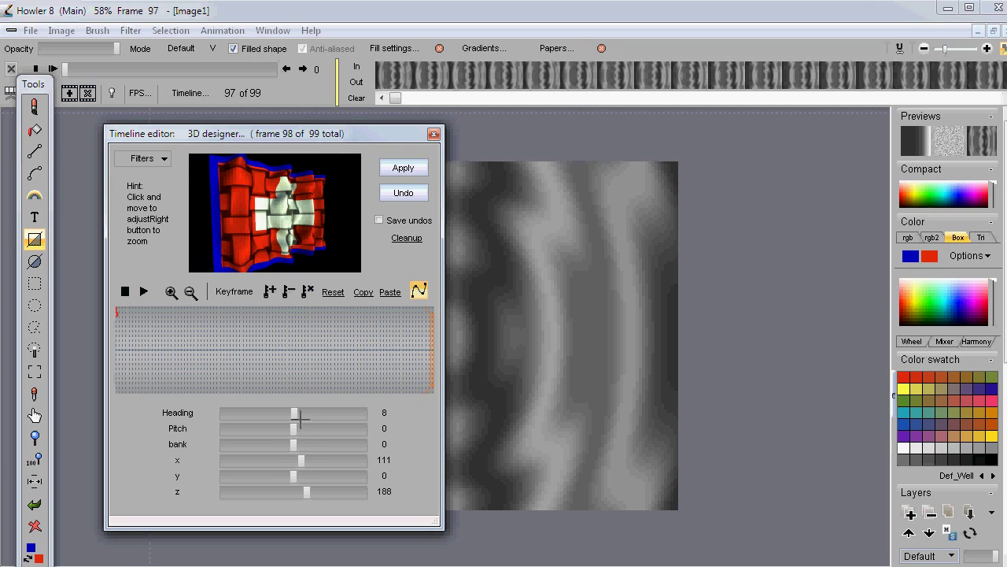
left_click_drag(296, 444, 292, 444)
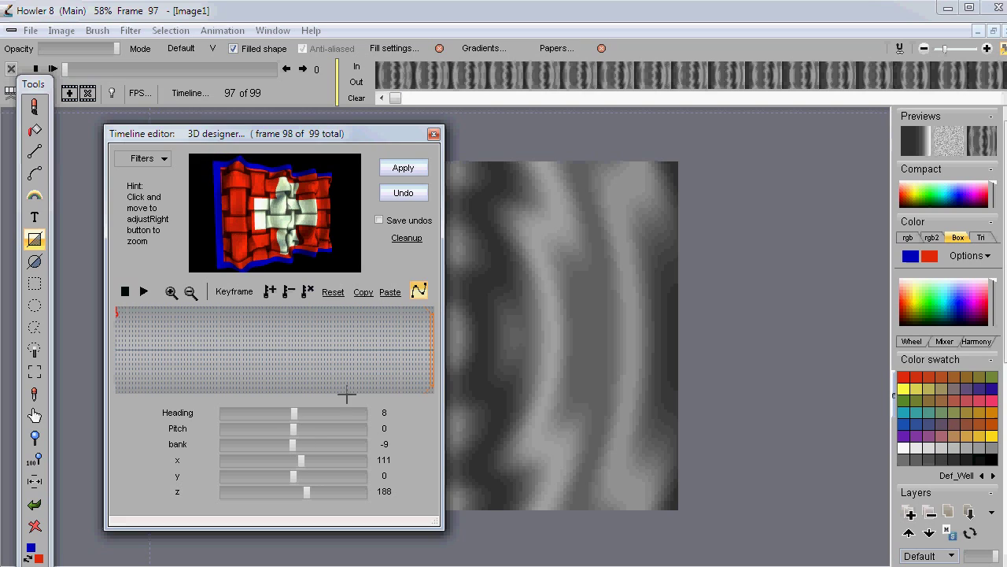
left_click(268, 290)
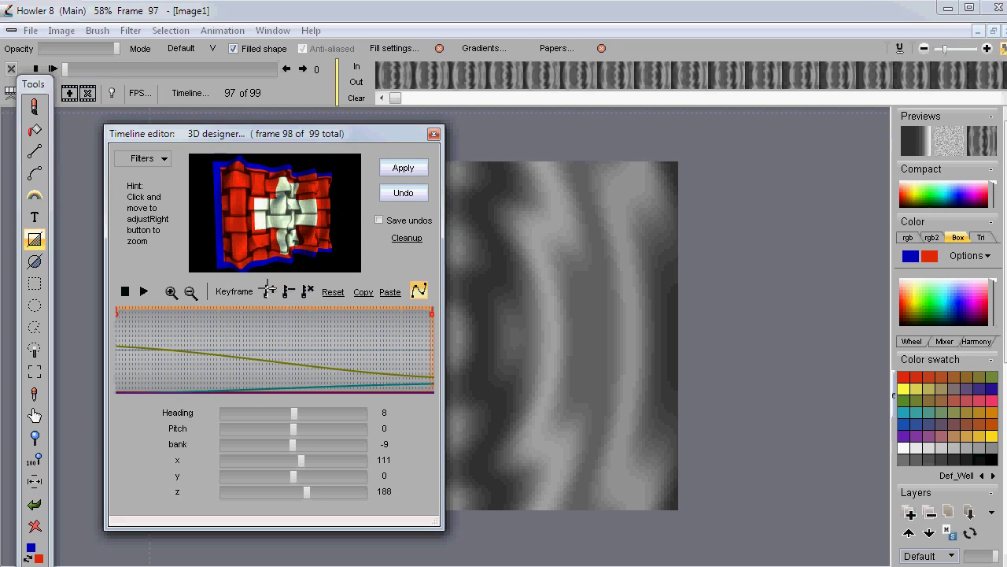
left_click(418, 288)
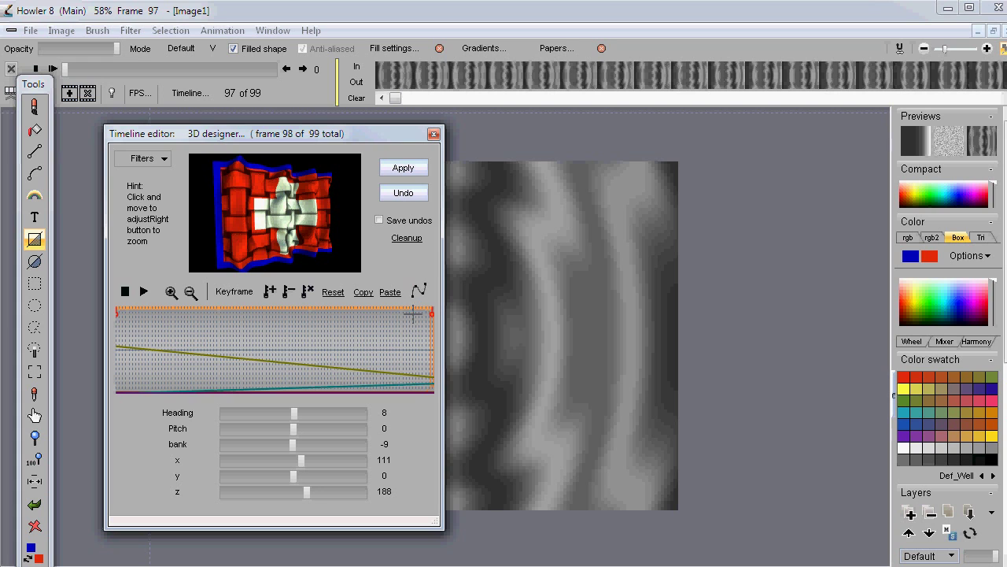
left_click(402, 169)
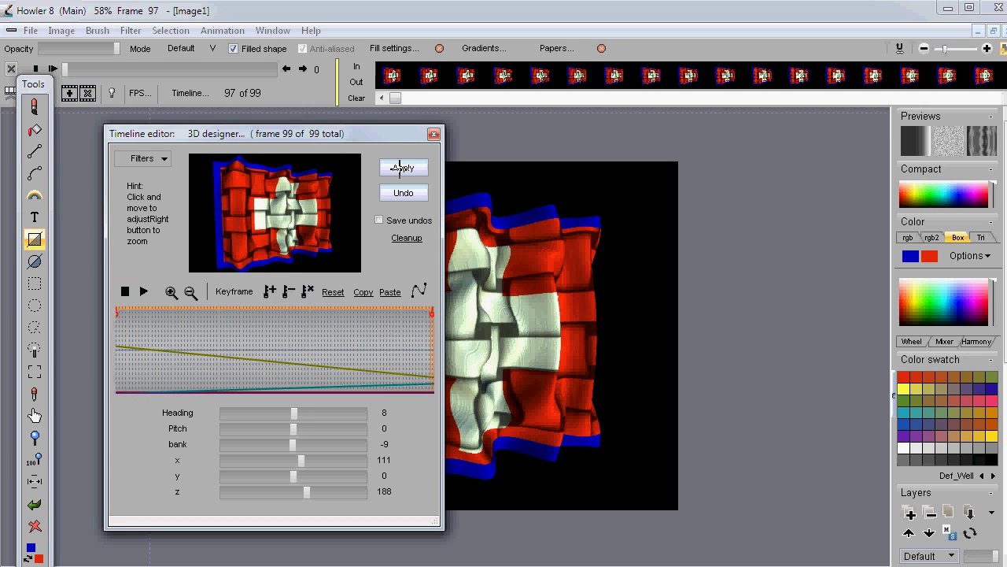
Close the timeline editor and view the rendered 3D flag at 100% zoom.
left_click(434, 133)
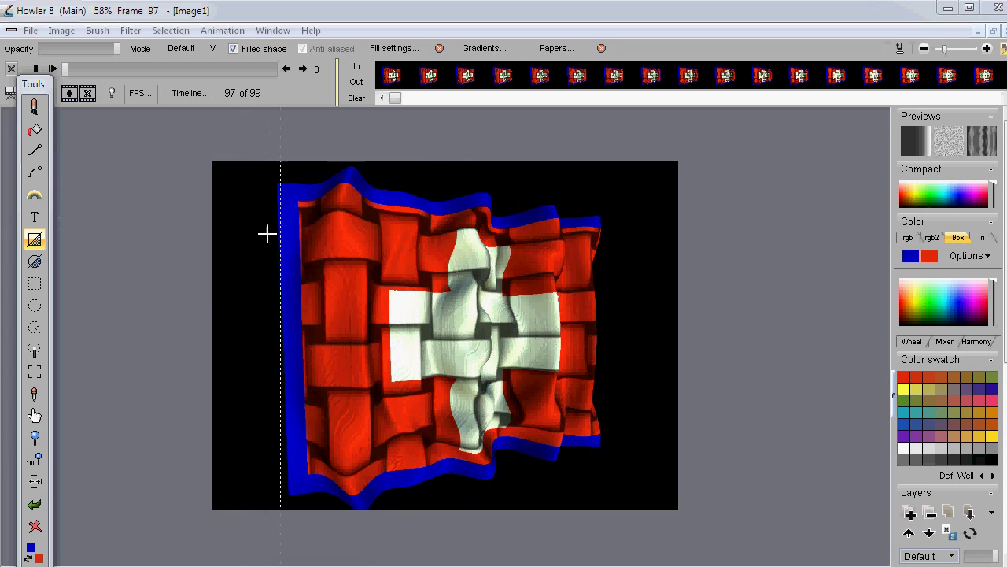
left_click(35, 462)
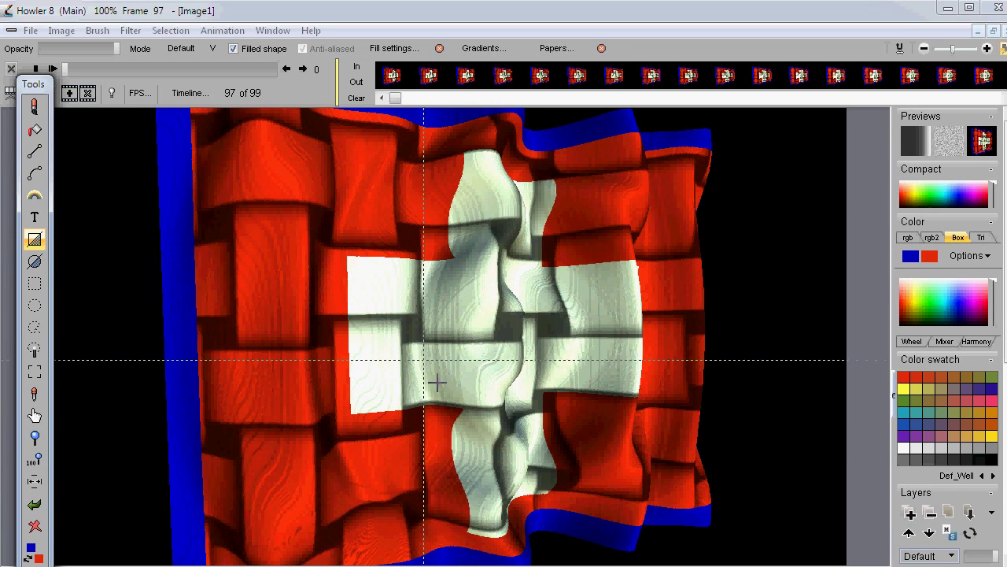
left_click(192, 93)
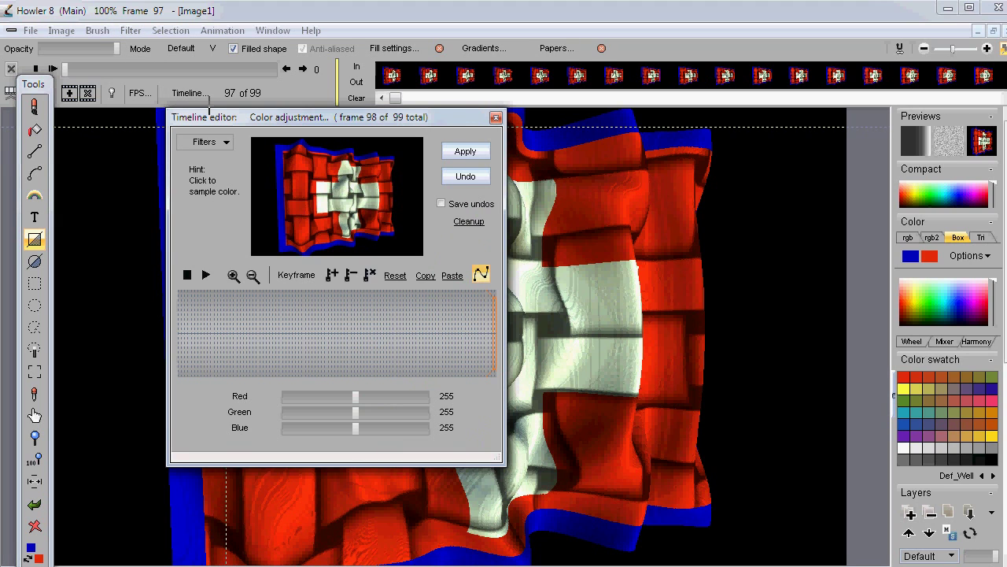
Render a Gaussian blur of strength 4 across all 99 frames, then close the timeline editor.
left_click(209, 142)
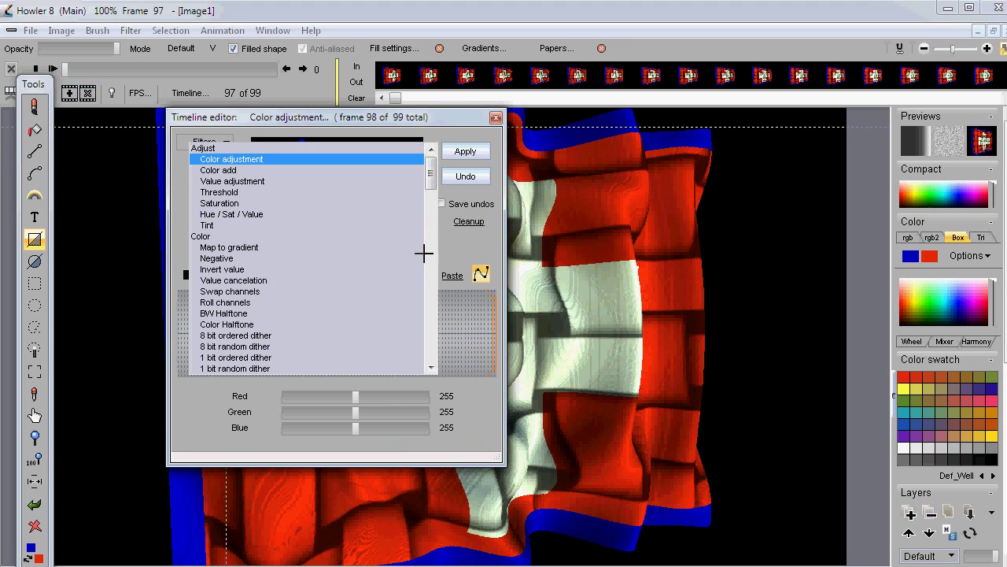
scroll(429, 247, "down", 7)
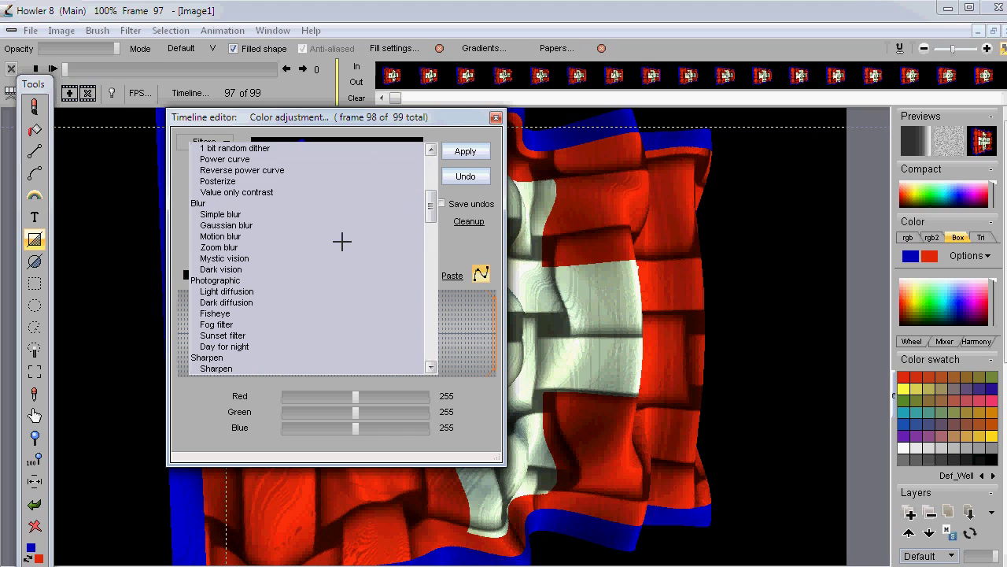
left_click(221, 226)
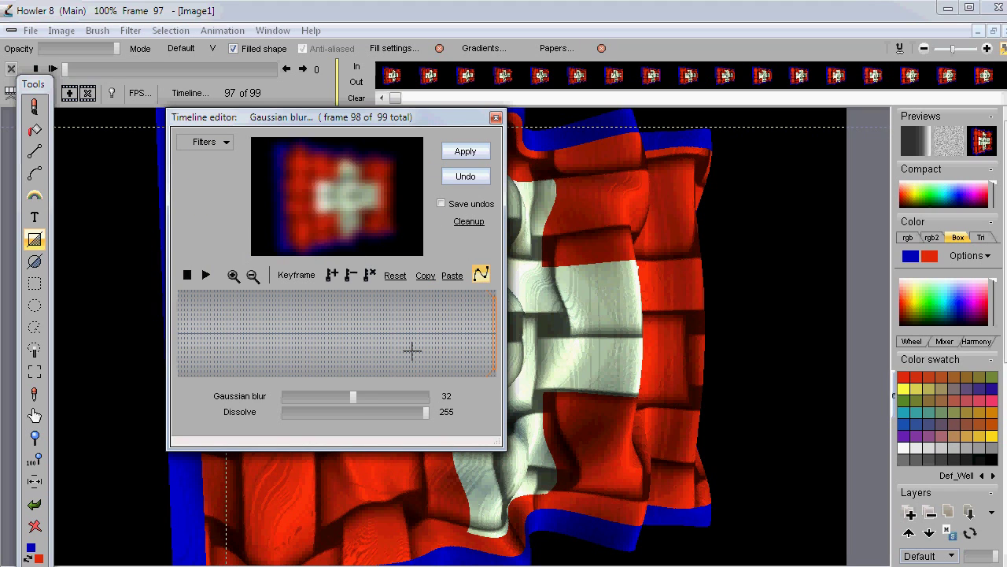
left_click_drag(337, 398, 286, 397)
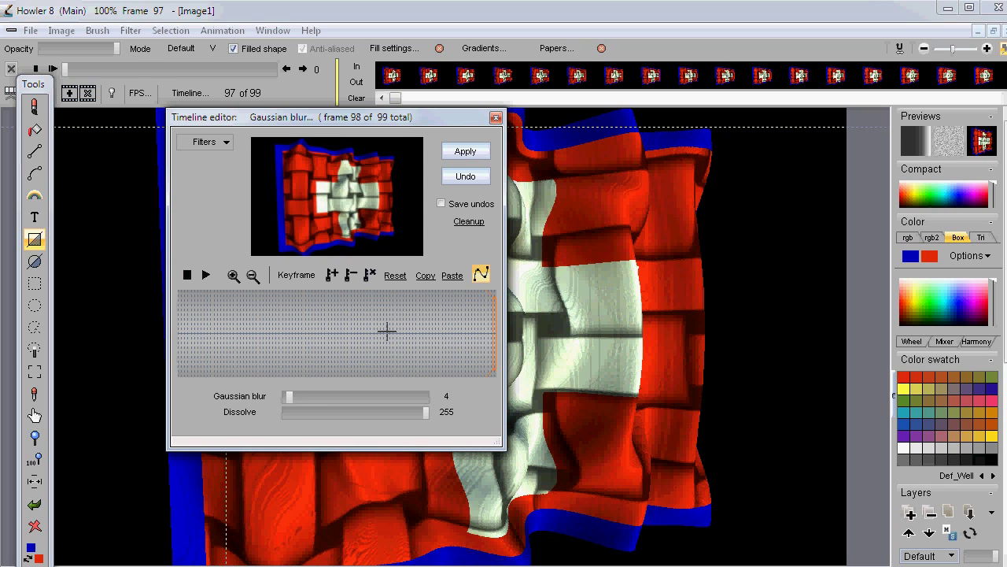
left_click(466, 146)
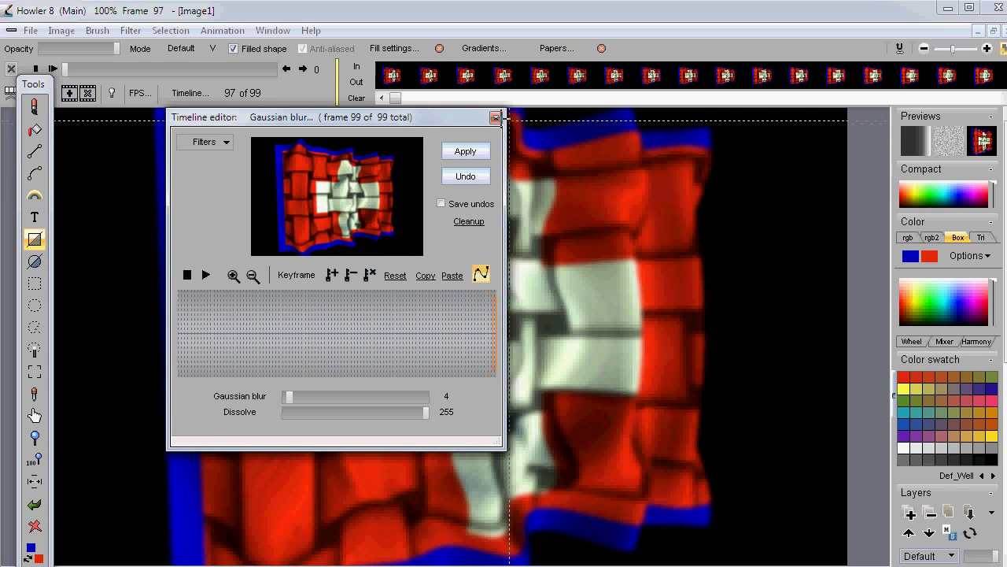
left_click(496, 117)
Resize the flag animation to 512 × 384 with Bi-linear scaling, then preview it once.
left_click(60, 30)
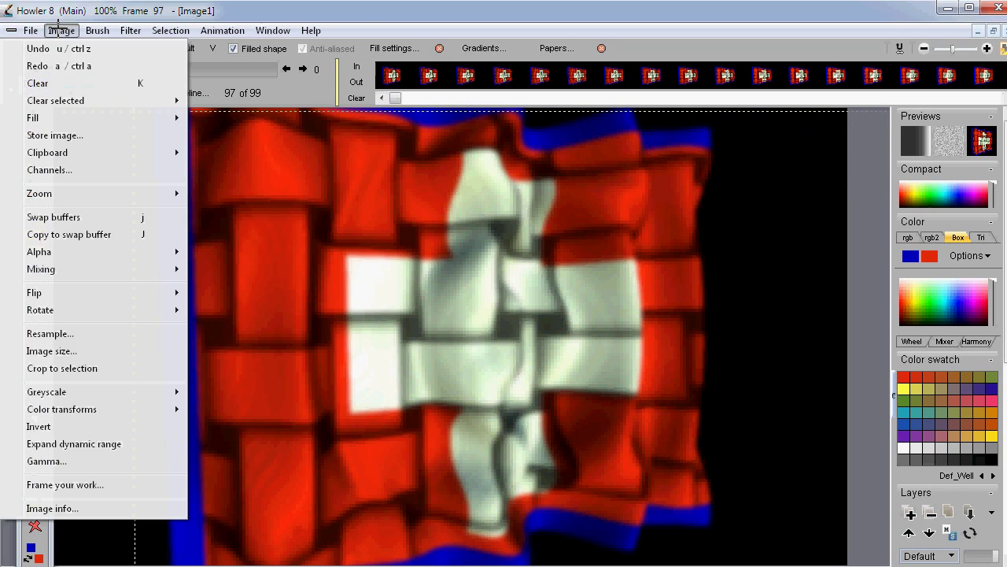
mouse_move(222, 30)
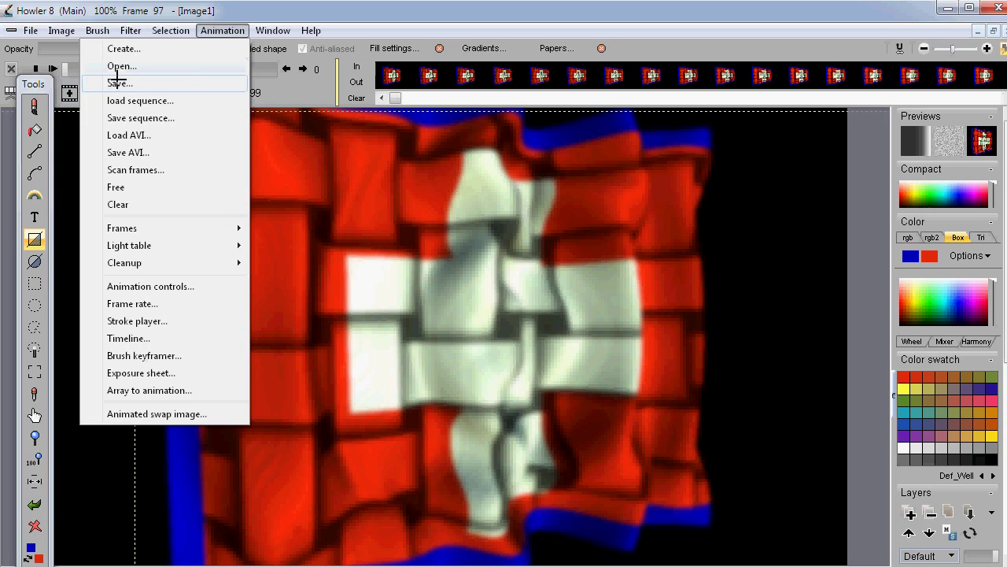
mouse_move(60, 30)
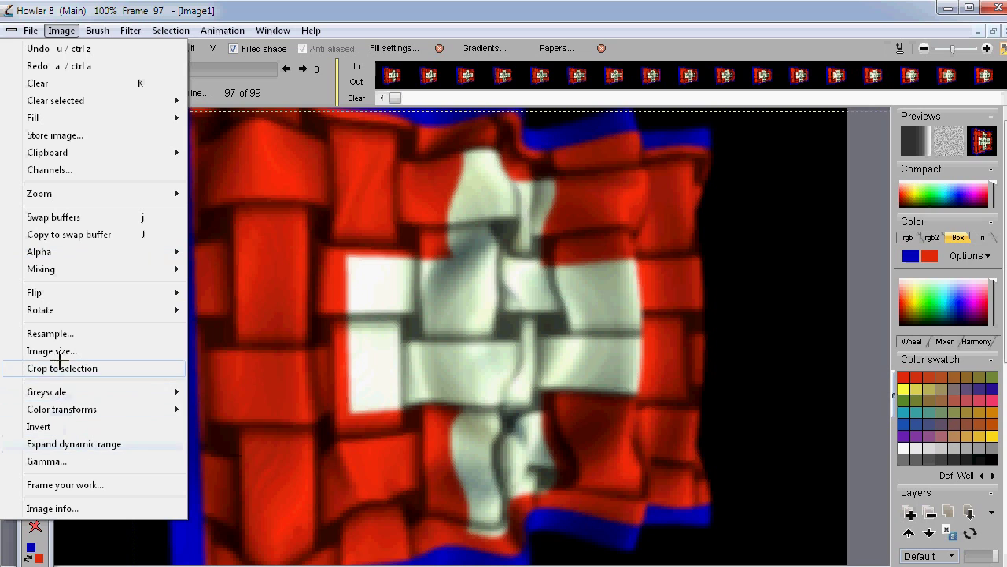
left_click(51, 350)
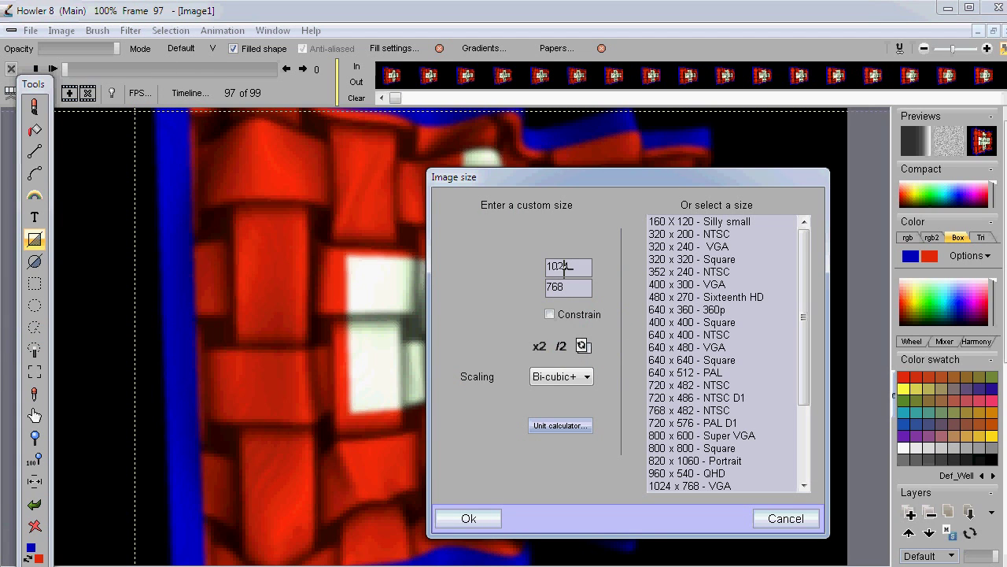
left_click(587, 375)
left_click(541, 405)
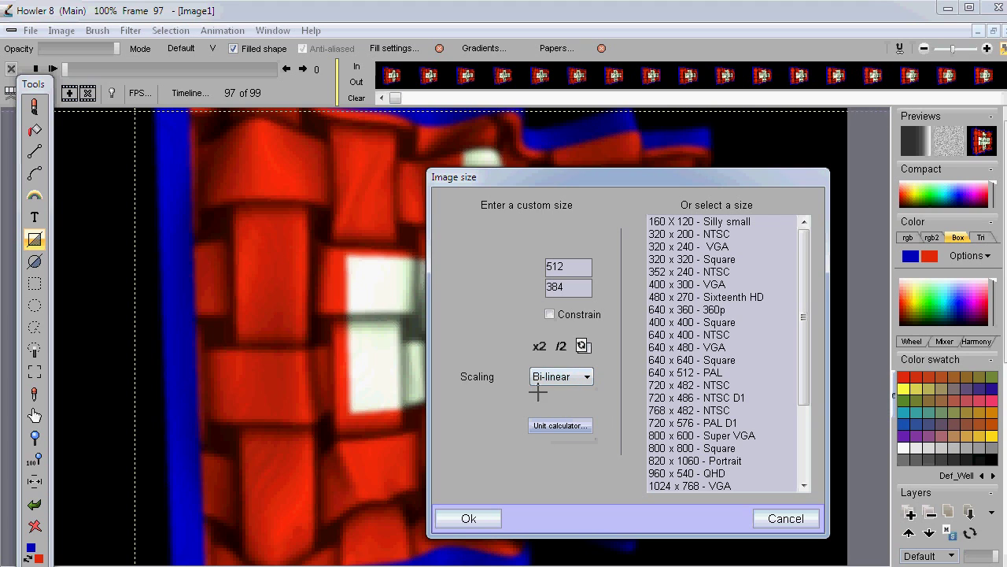
left_click(468, 519)
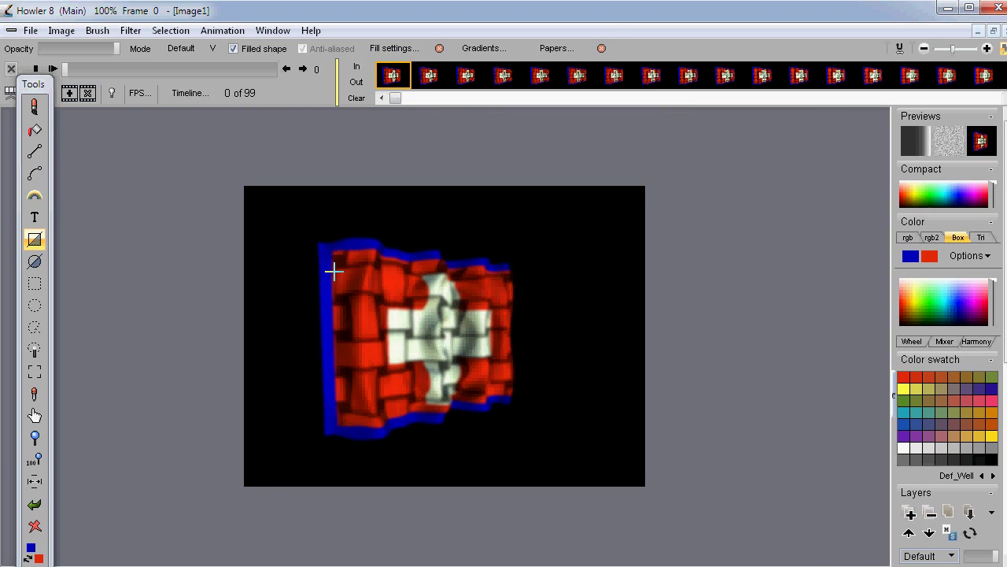
left_click(52, 68)
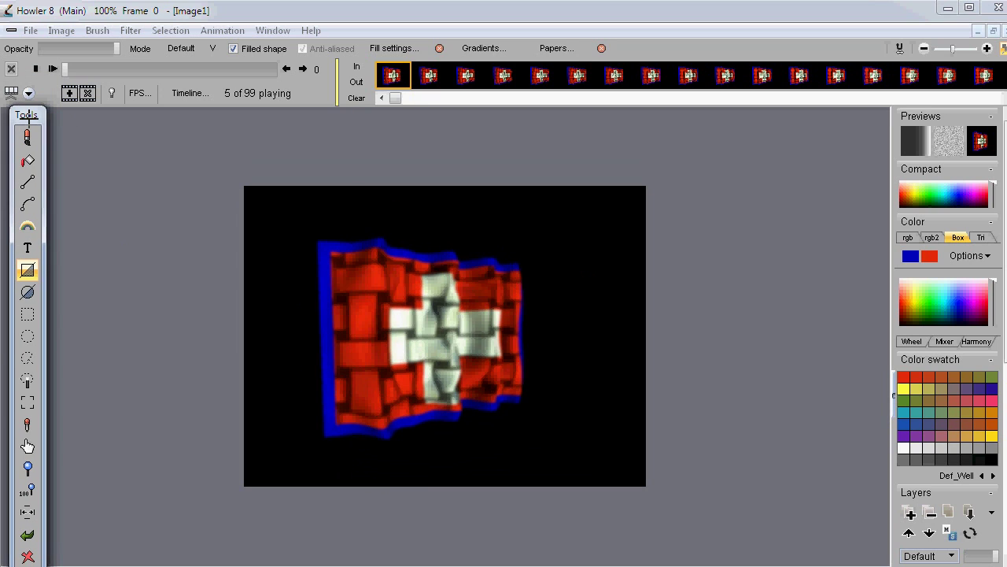
left_click(35, 69)
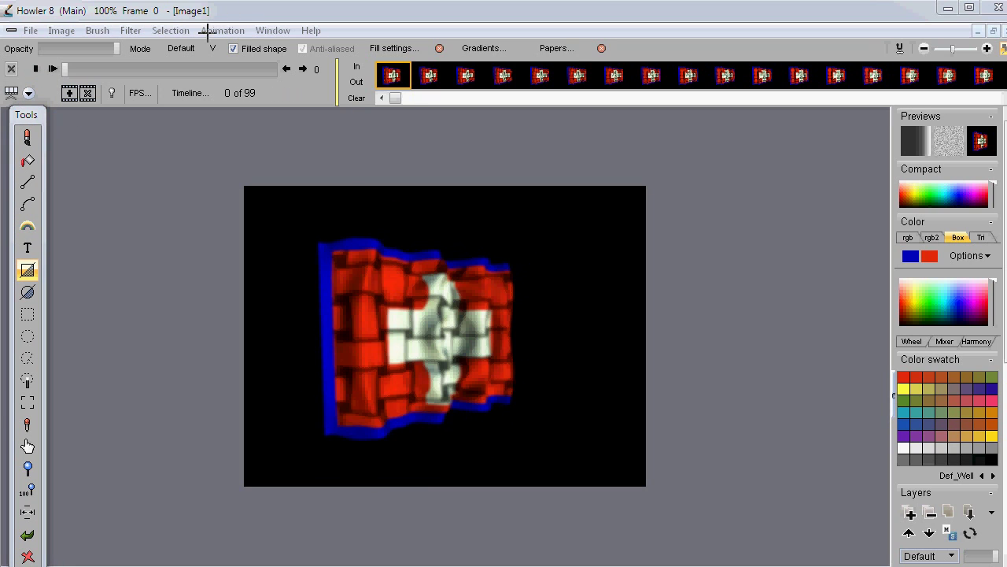
Apply a Wave in breeze timeline filter (power 40, frequency 100, speed 10) to all frames.
left_click(191, 93)
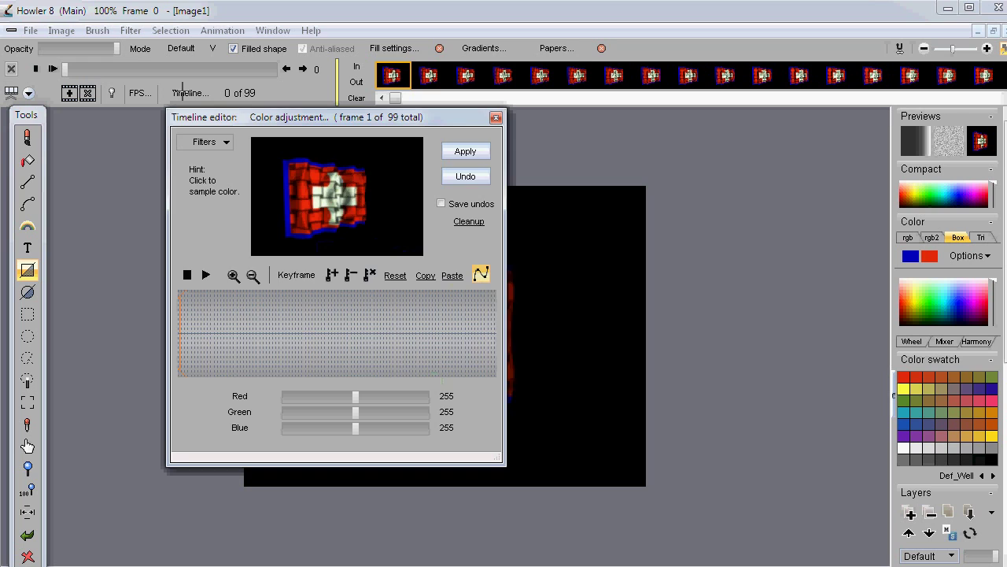
left_click_drag(246, 118, 187, 128)
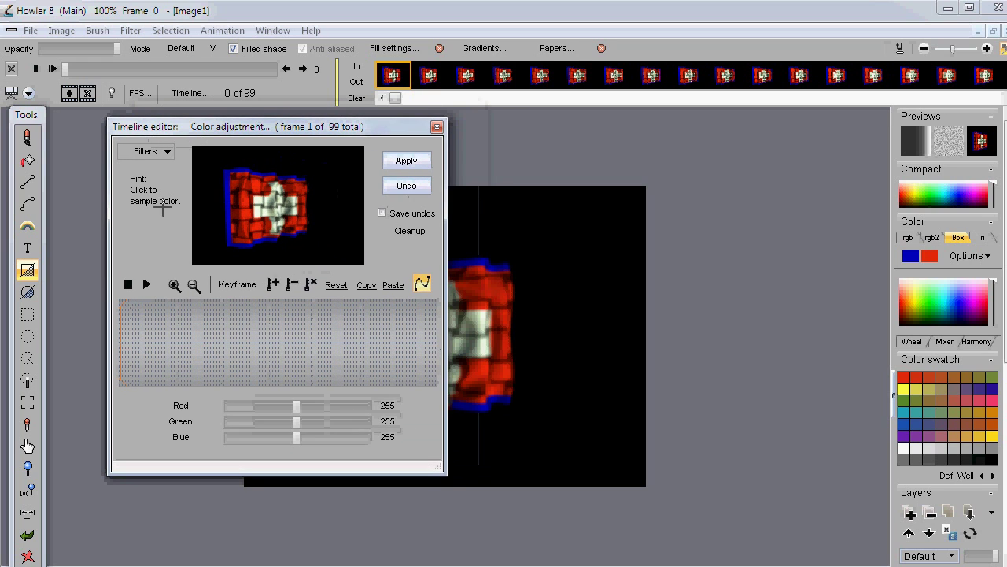
left_click(151, 150)
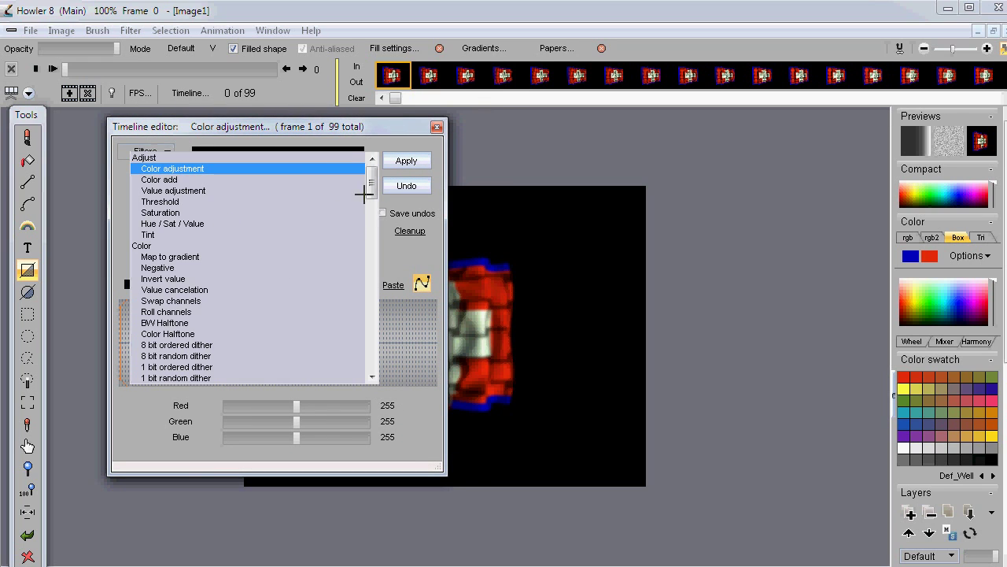
left_click_drag(371, 179, 372, 273)
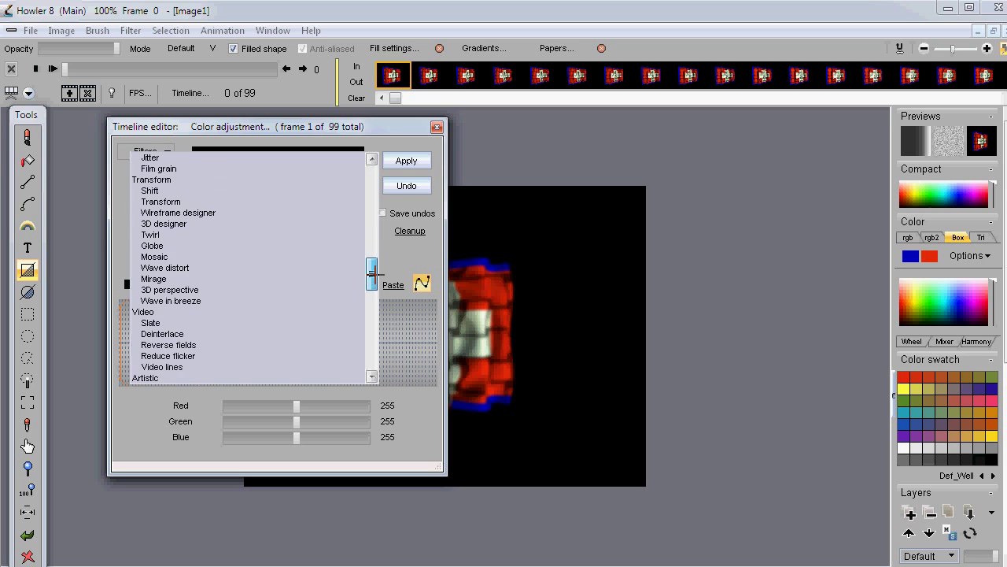
left_click(174, 300)
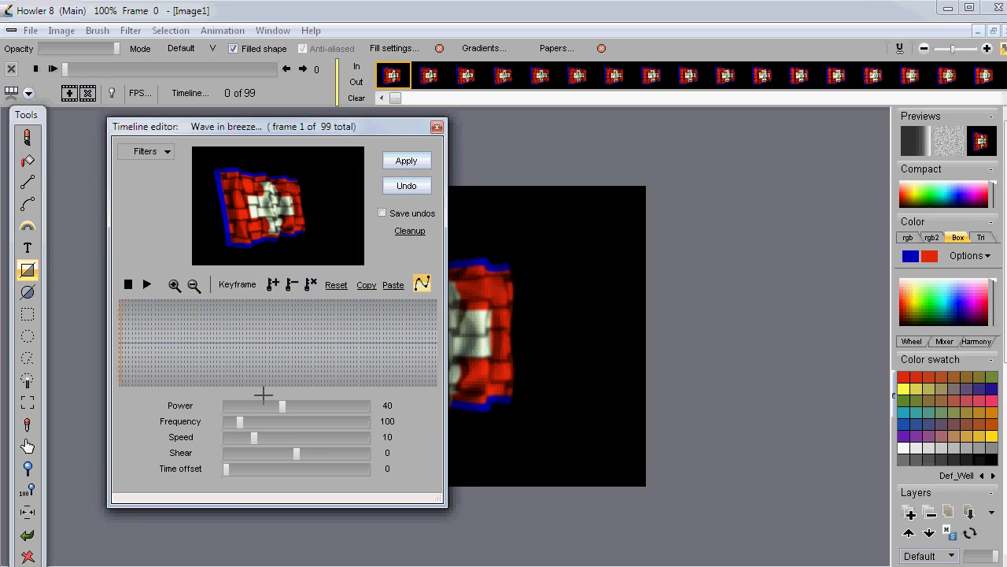
left_click_drag(155, 344, 240, 311)
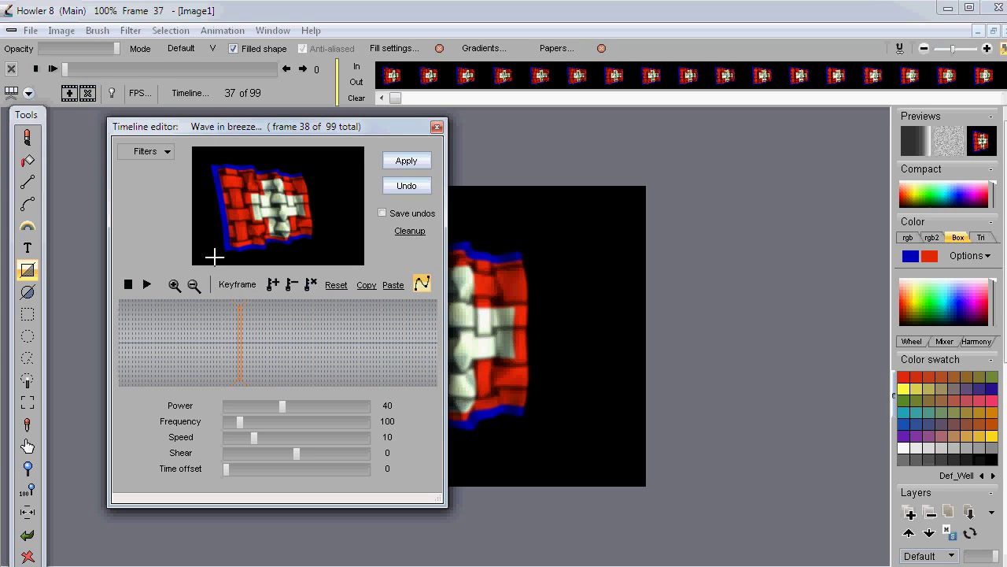
left_click(405, 156)
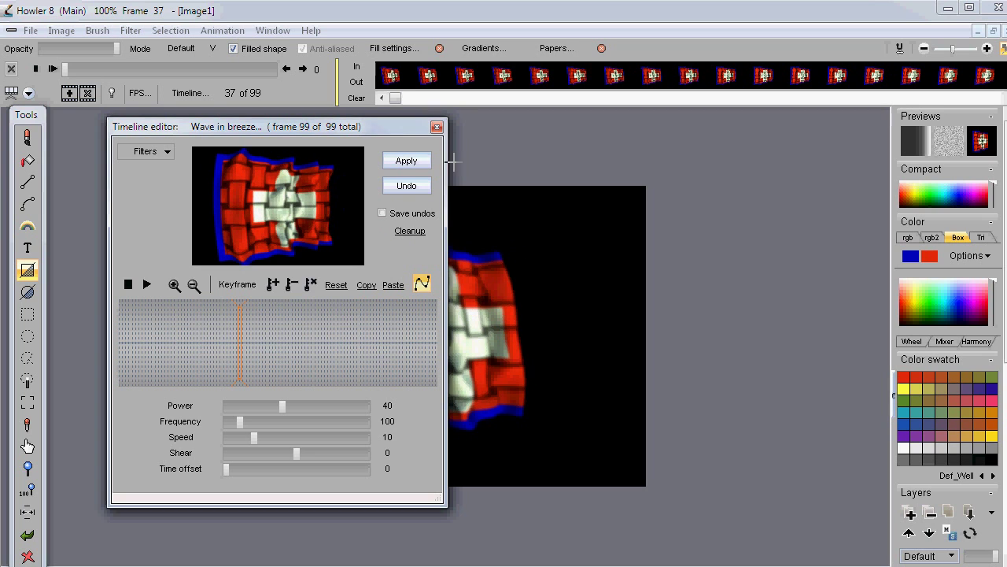
Close the timeline editor and play the swaying animation to preview it.
left_click(437, 126)
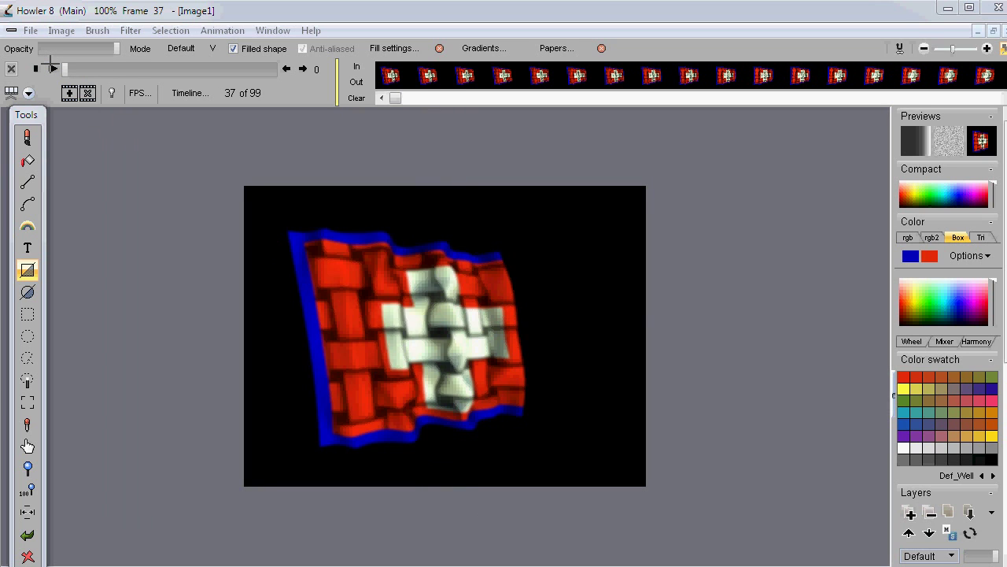
left_click(52, 68)
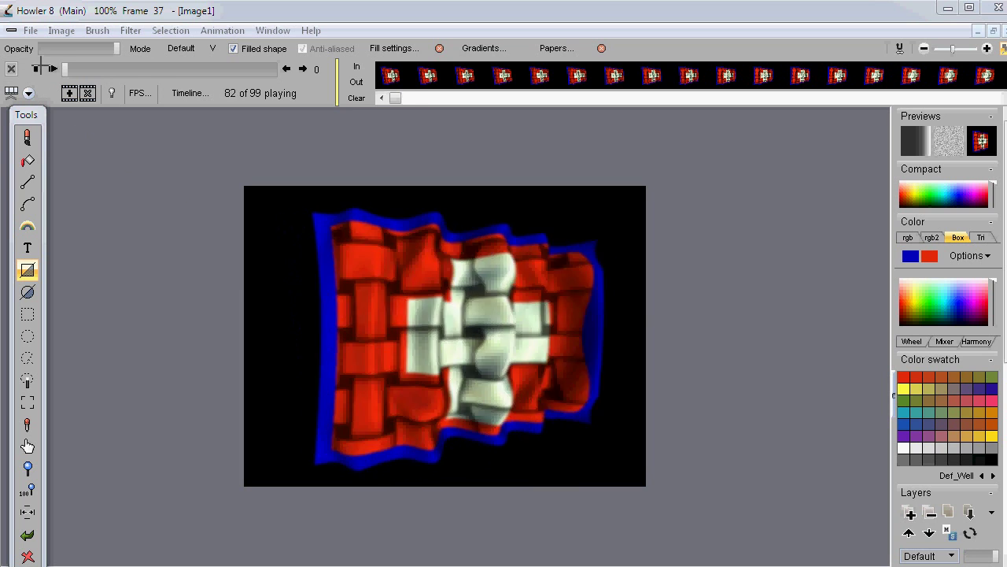
key("Escape")
Load f2.avi from the flag folder with Animation > Load AVI as Image1's frames.
left_click(219, 30)
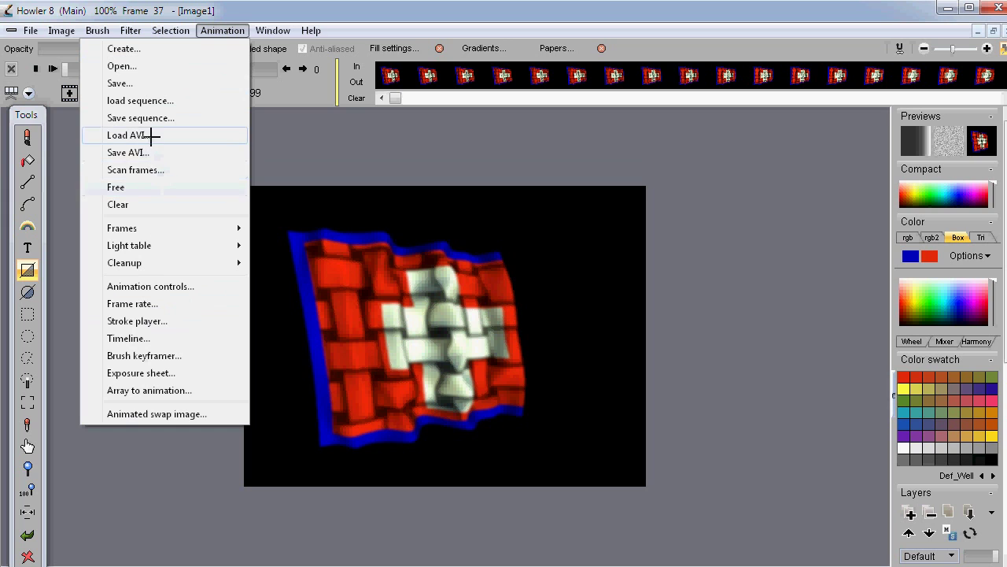
left_click(126, 136)
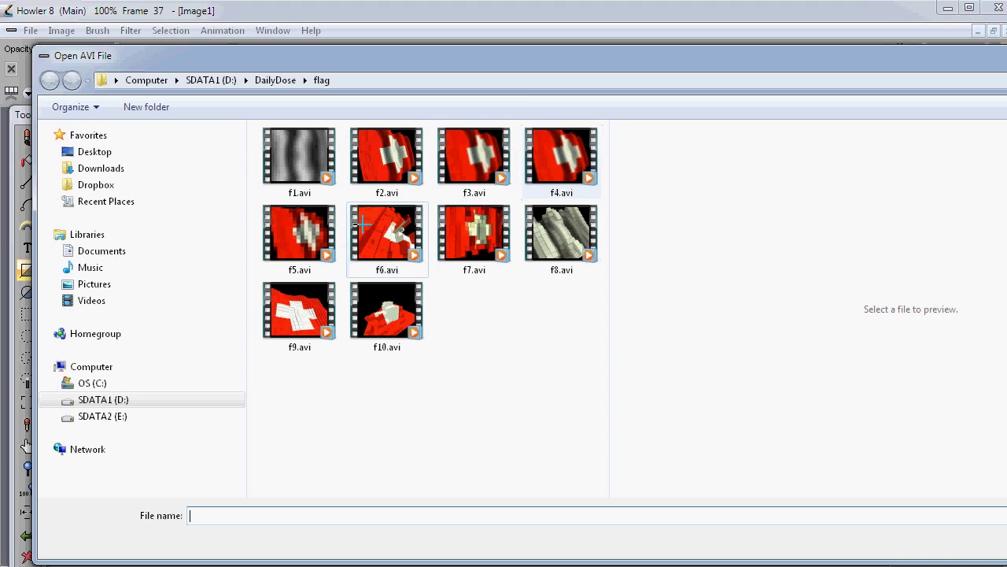
left_click(392, 148)
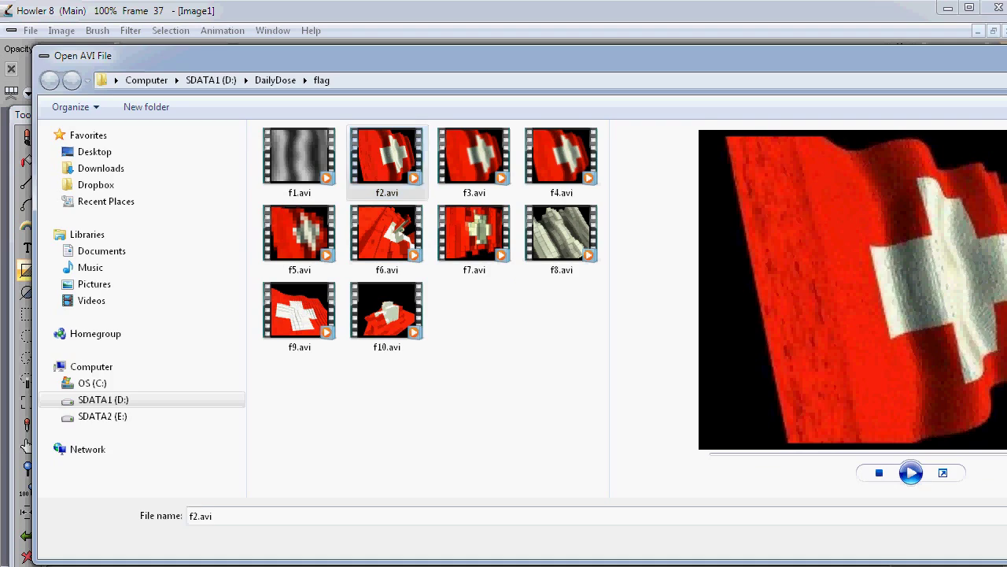
key("Return")
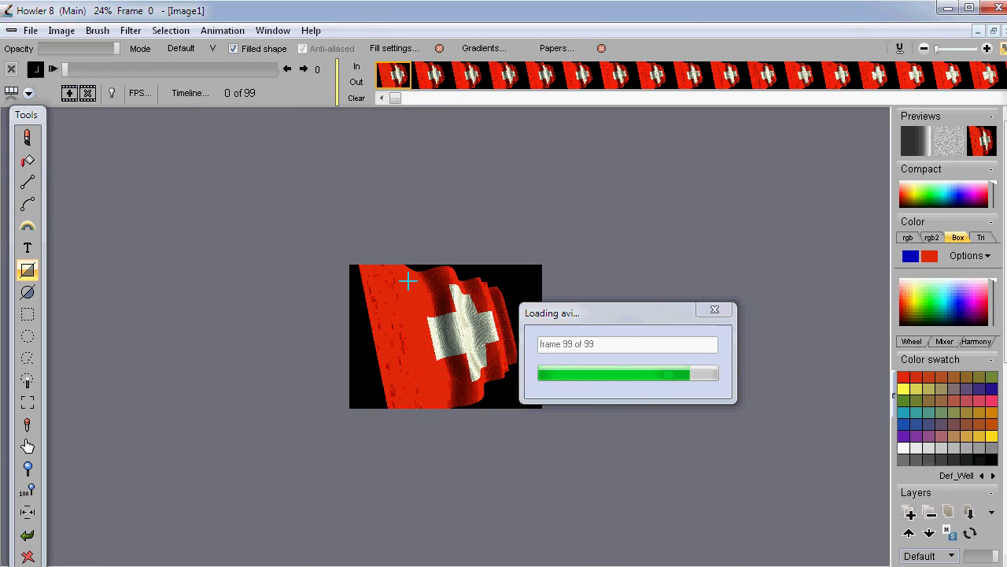
scroll(405, 292, "up", 1)
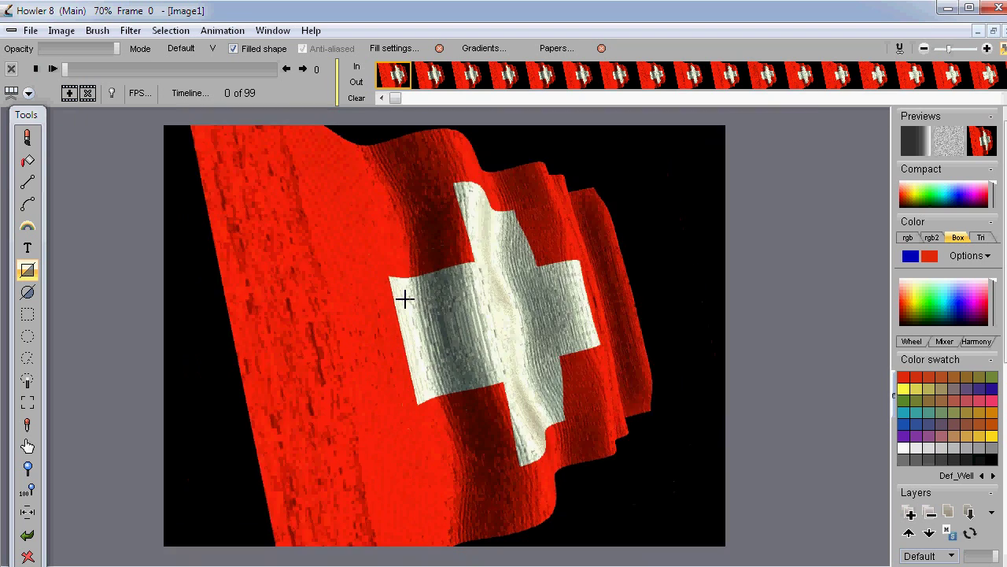
scroll(405, 294, "down", 2)
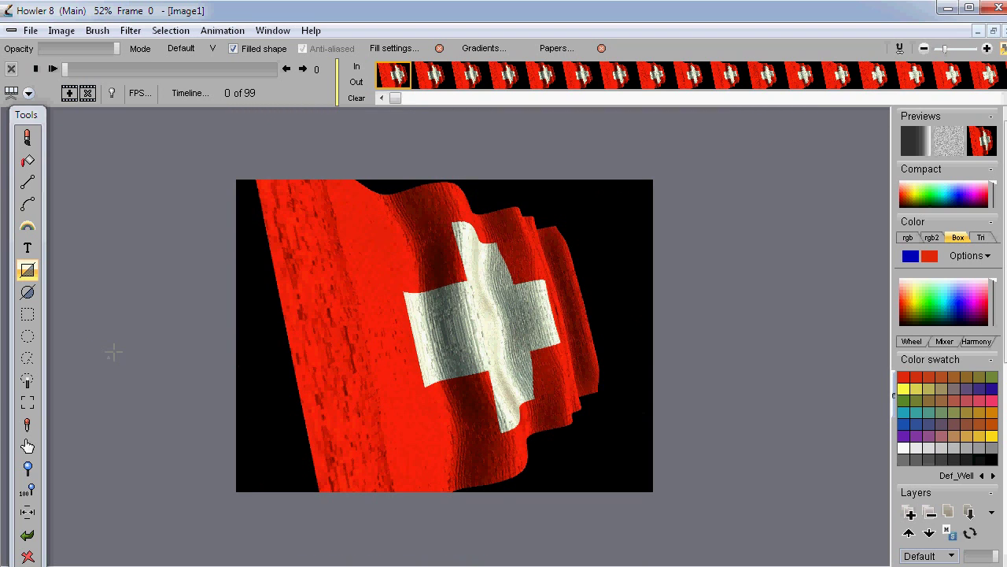